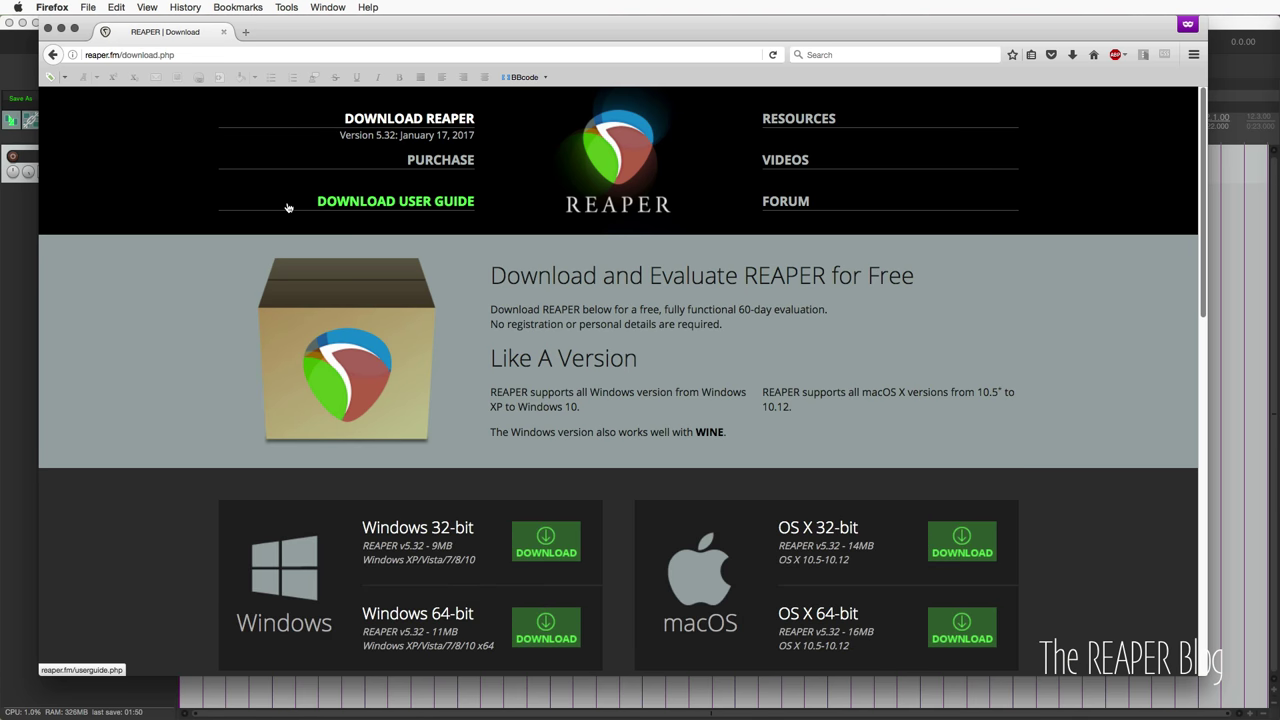
Step: Scroll the reaper.fm download page down to the REAPER 5.32 changelog
scroll(288, 207, down, 10)
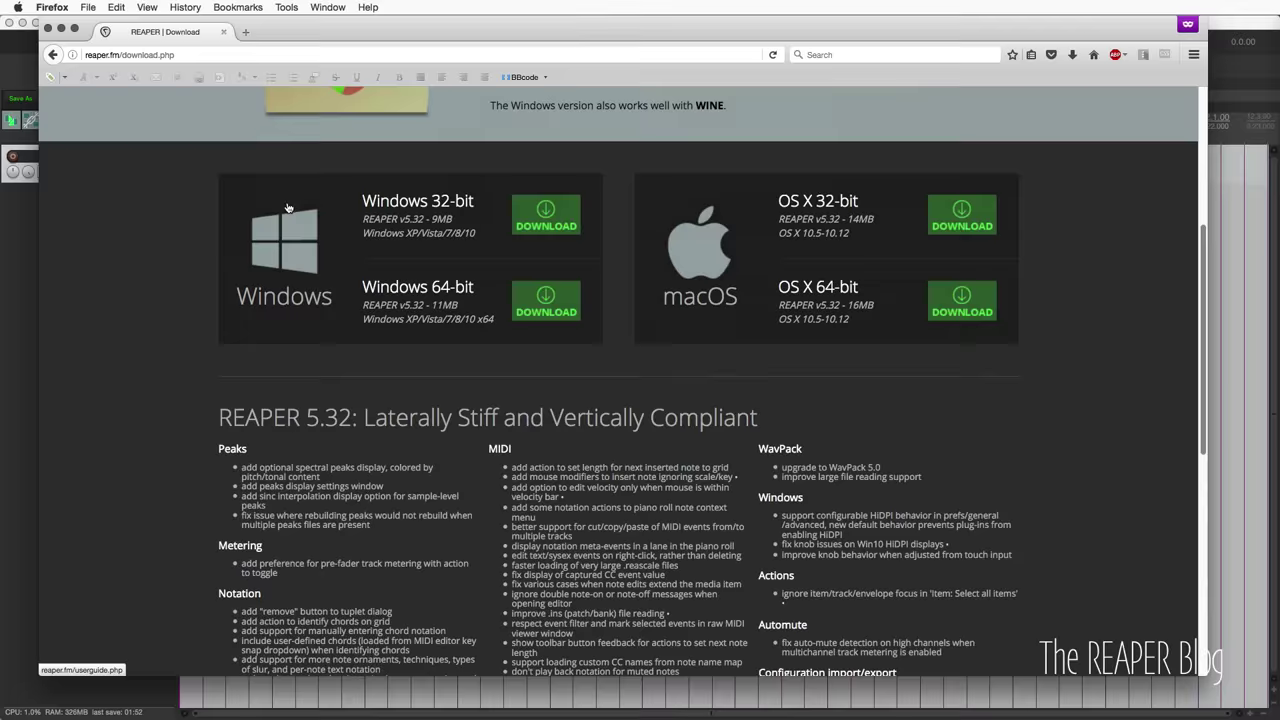
scroll(288, 205, up, 1)
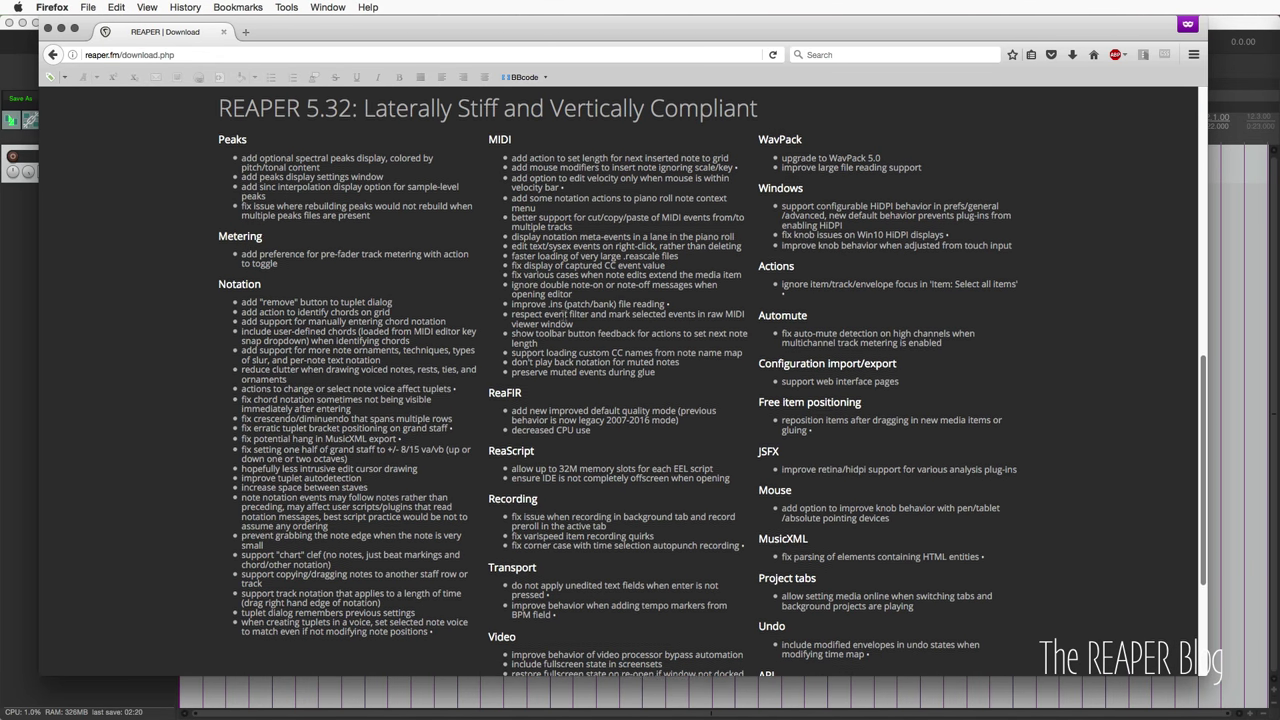
scroll(577, 221, down, 1)
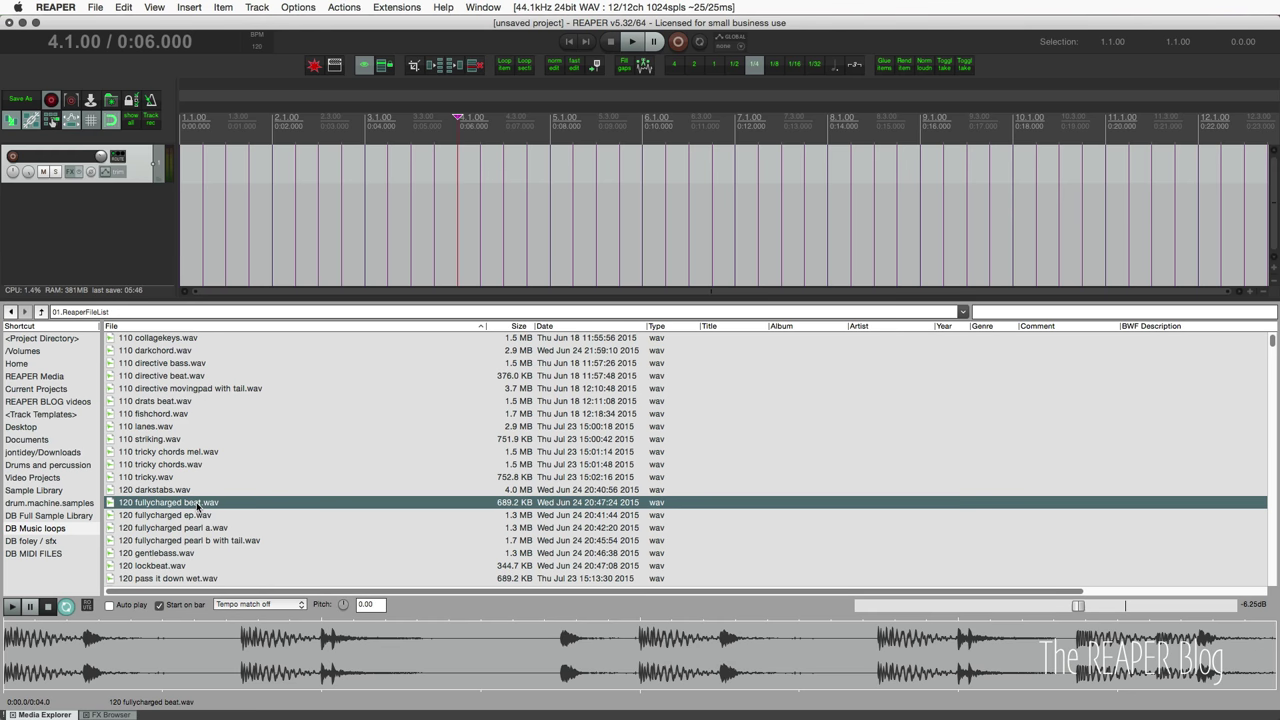
Step: Place the 120 fullycharged beat loop from Media Explorer at the start of track 1
drag(197, 507, 190, 160)
key(Down)
key(Down)
scroll(210, 558, down, 1)
scroll(210, 558, down, 1)
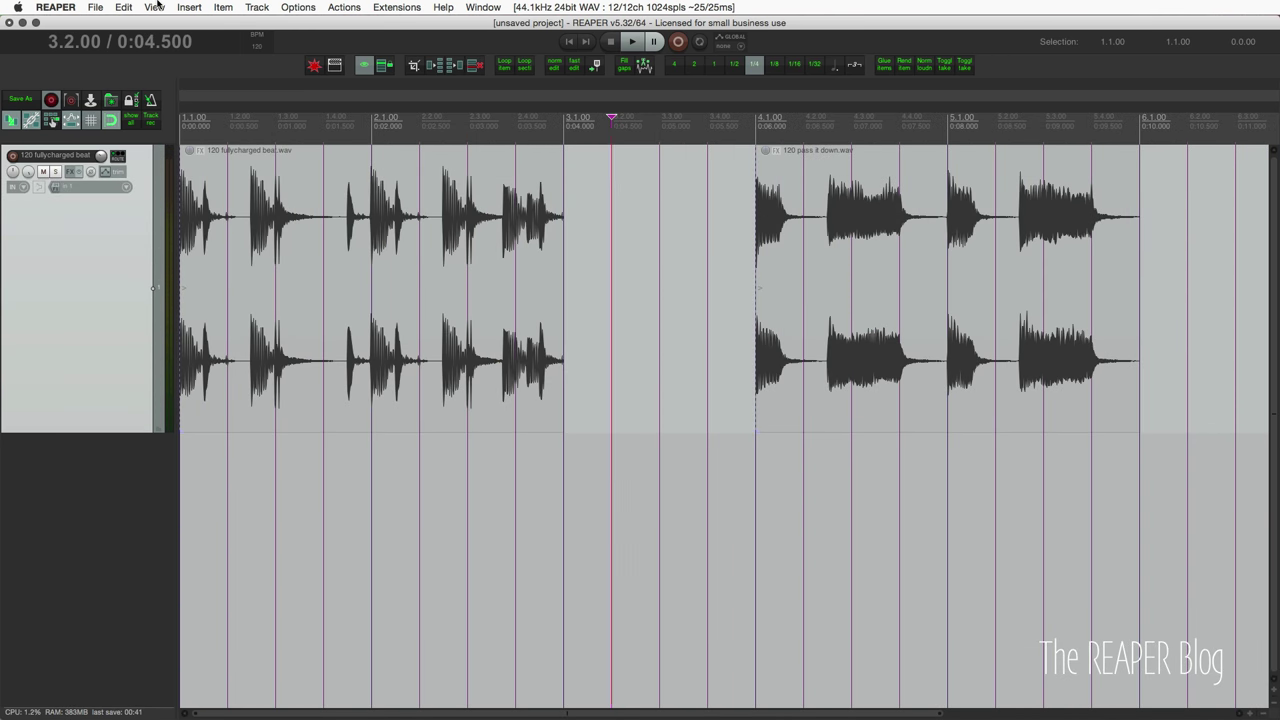
Step: Turn on Show spectral peaks in the View menu's Peaks Display Settings
click(155, 7)
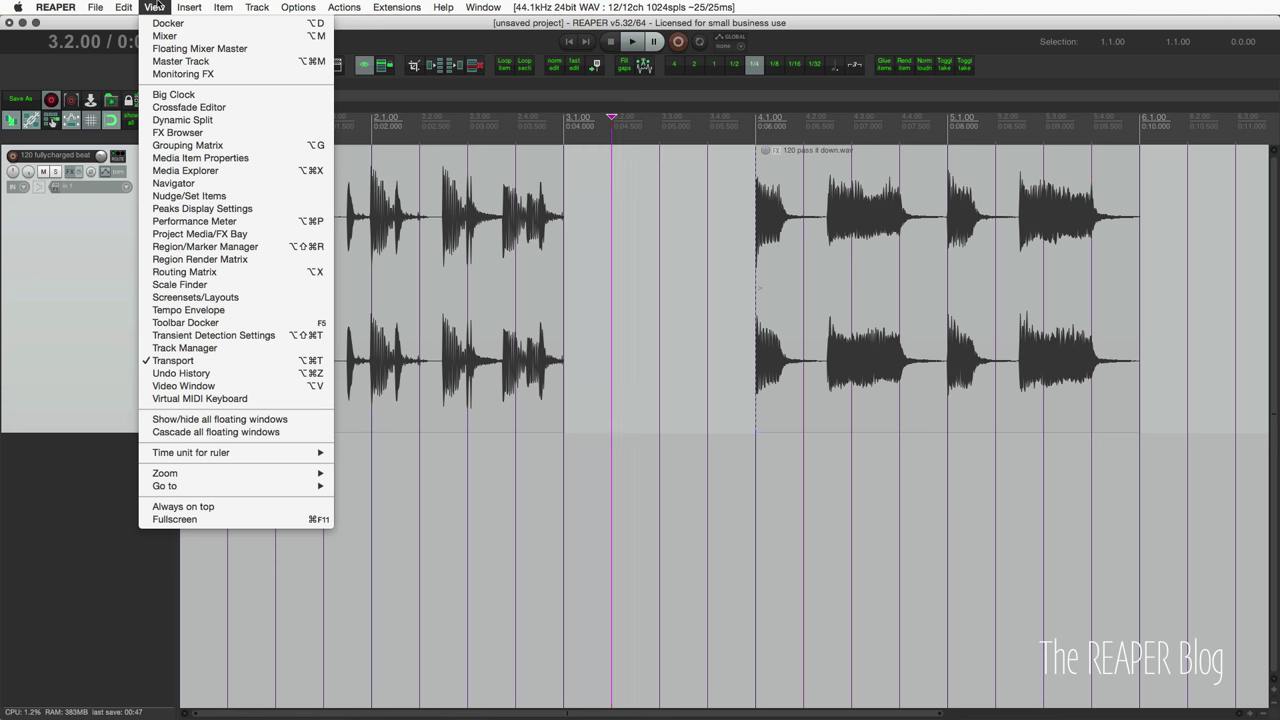
click(200, 210)
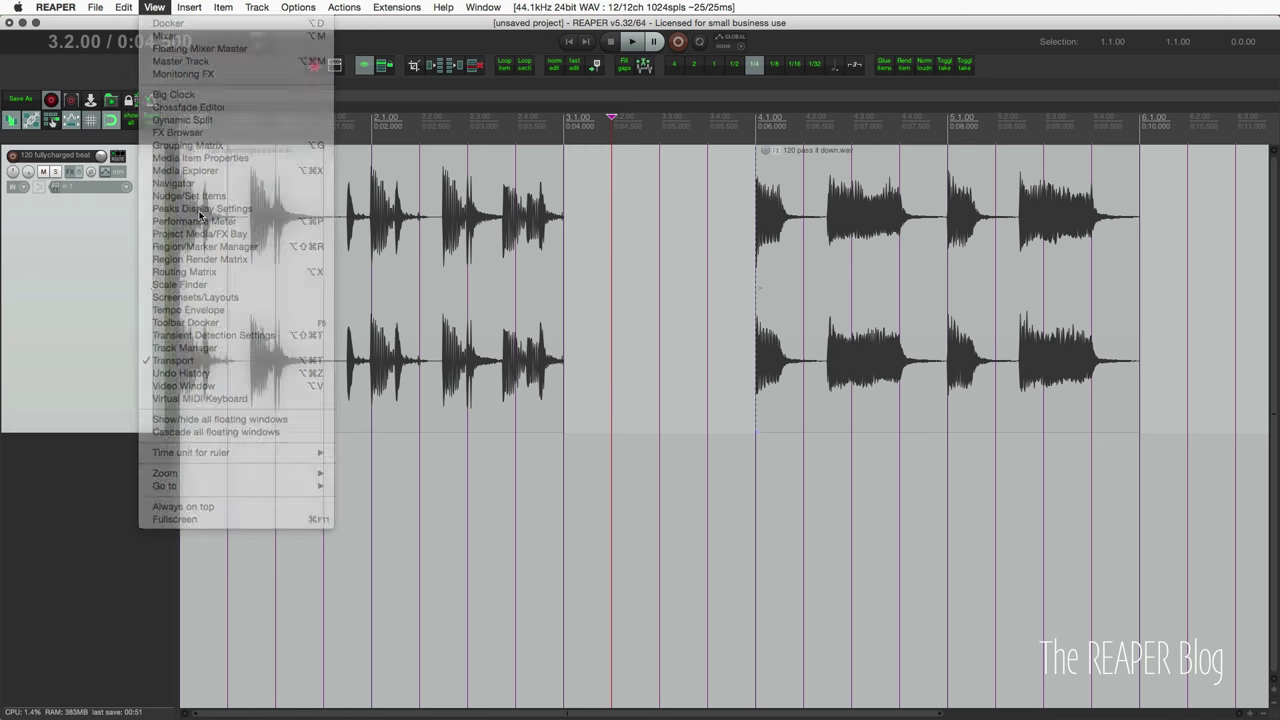
drag(242, 363, 412, 296)
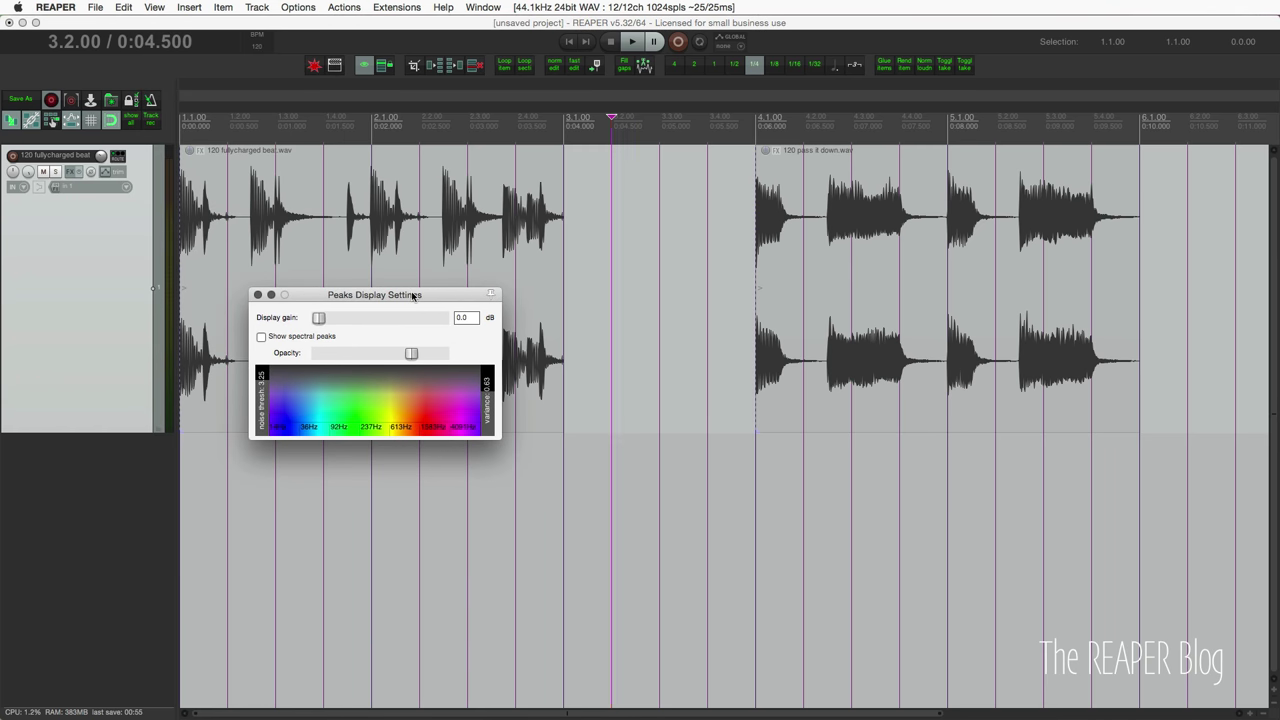
click(298, 340)
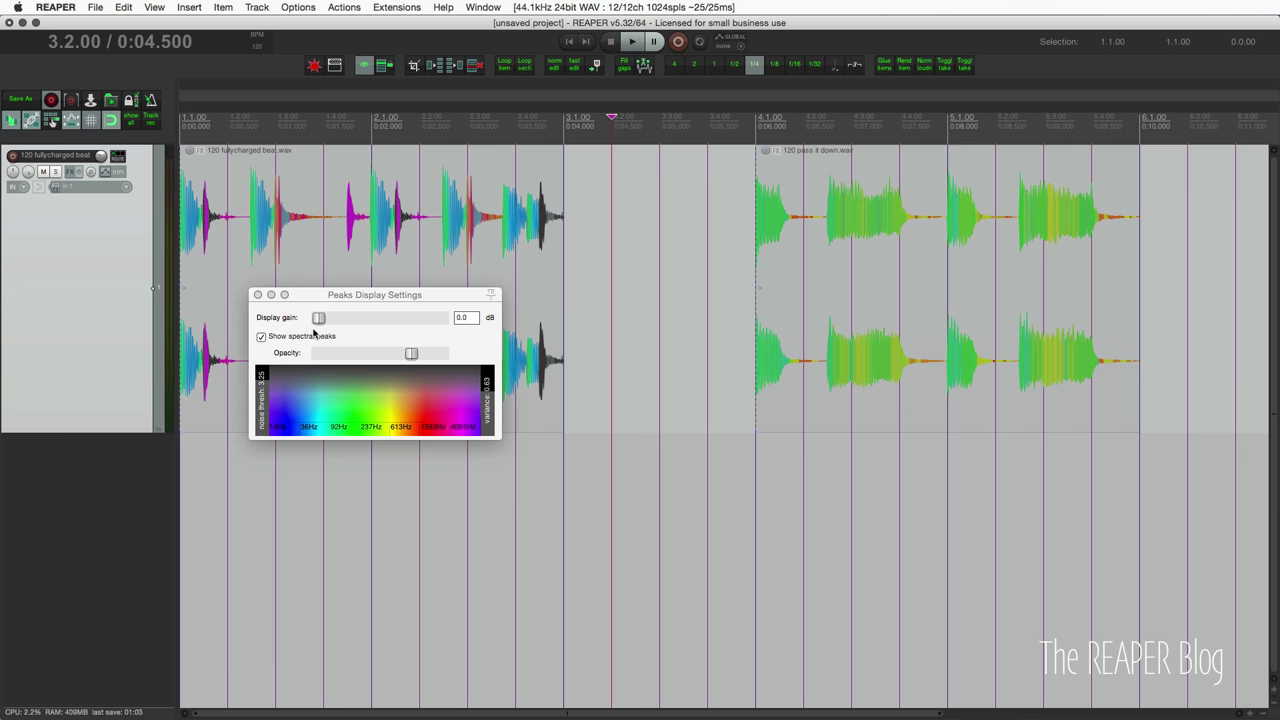
Step: Shift the spectral colour mapping, set noise threshold 2.27 and variance 0.57, and lower opacity
drag(339, 294, 328, 446)
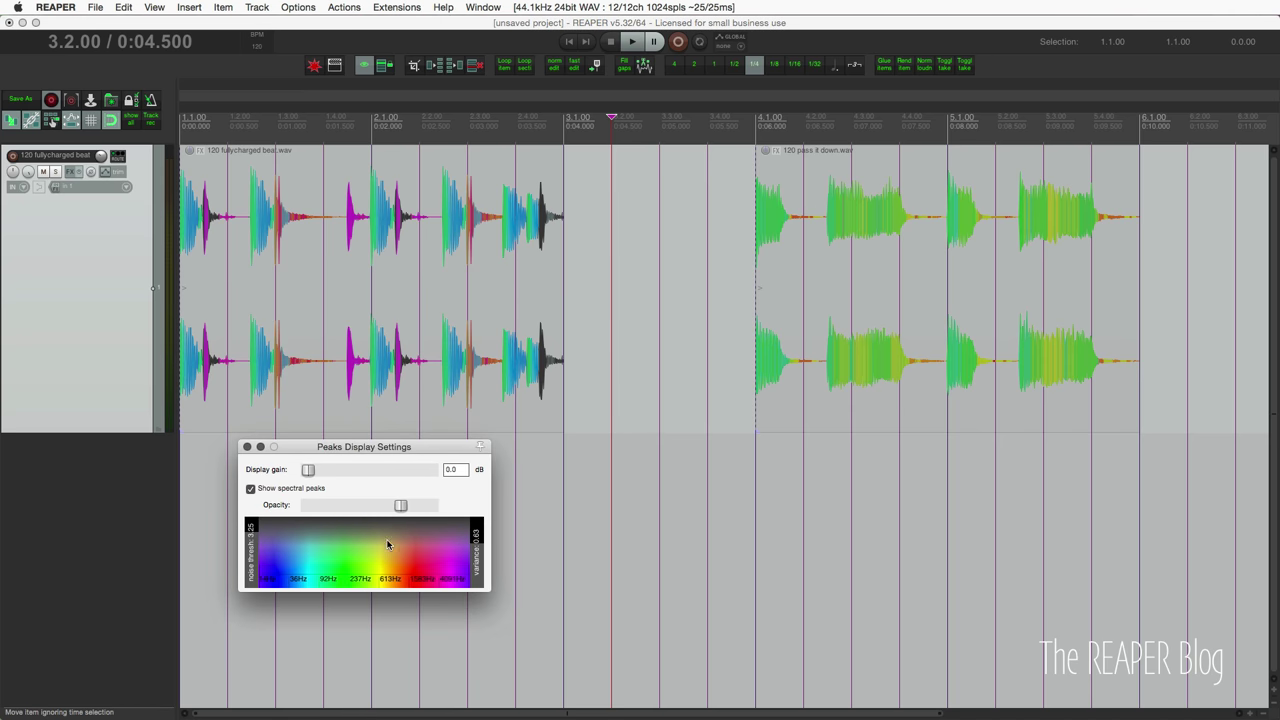
drag(395, 557, 260, 595)
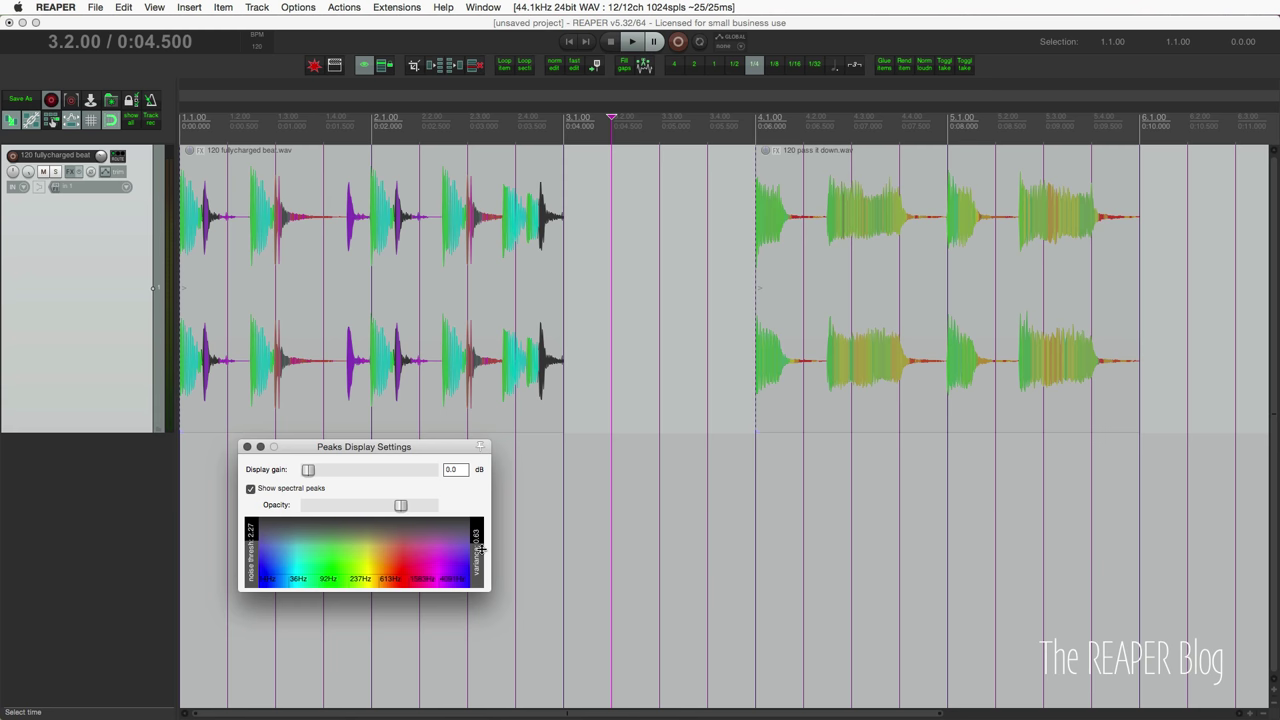
mouse_move(480, 548)
mouse_down()
mouse_move(481, 610)
mouse_move(486, 511)
mouse_move(484, 558)
mouse_up()
drag(400, 505, 369, 505)
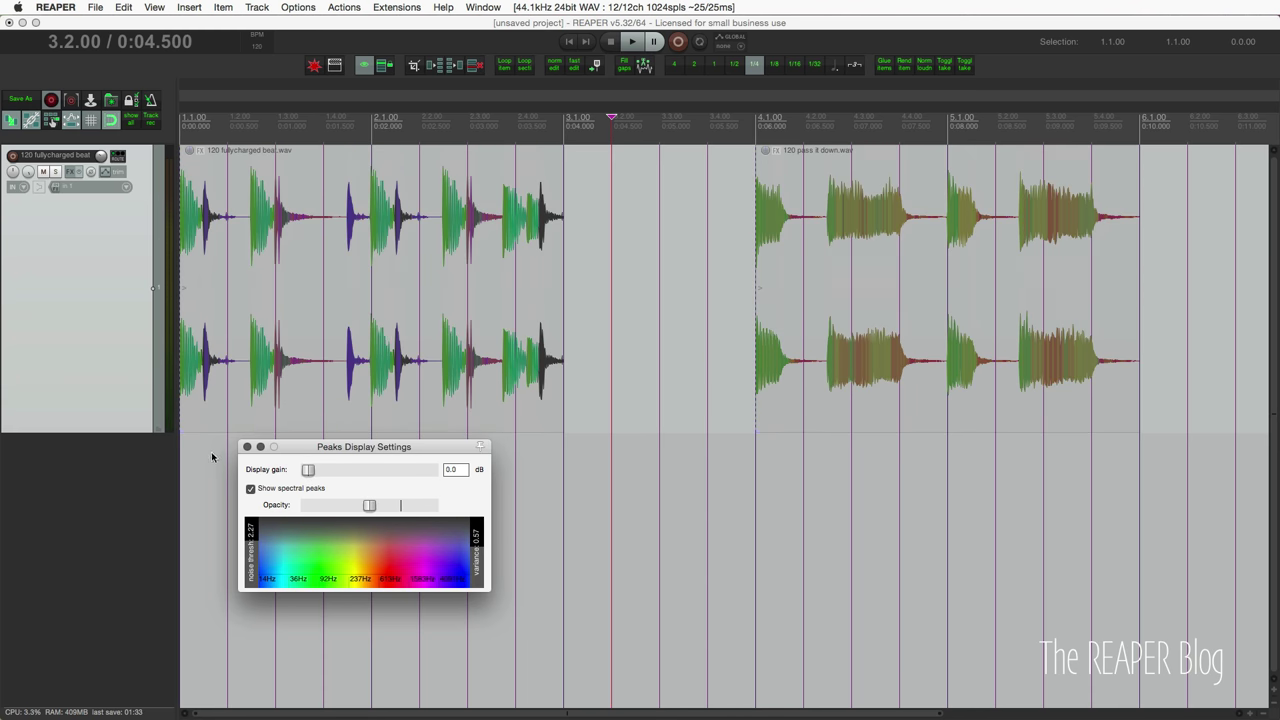
Step: Select the first drum loop, raise the display gain, then reset it to 0.0 dB
click(381, 337)
scroll(381, 337, up, 4)
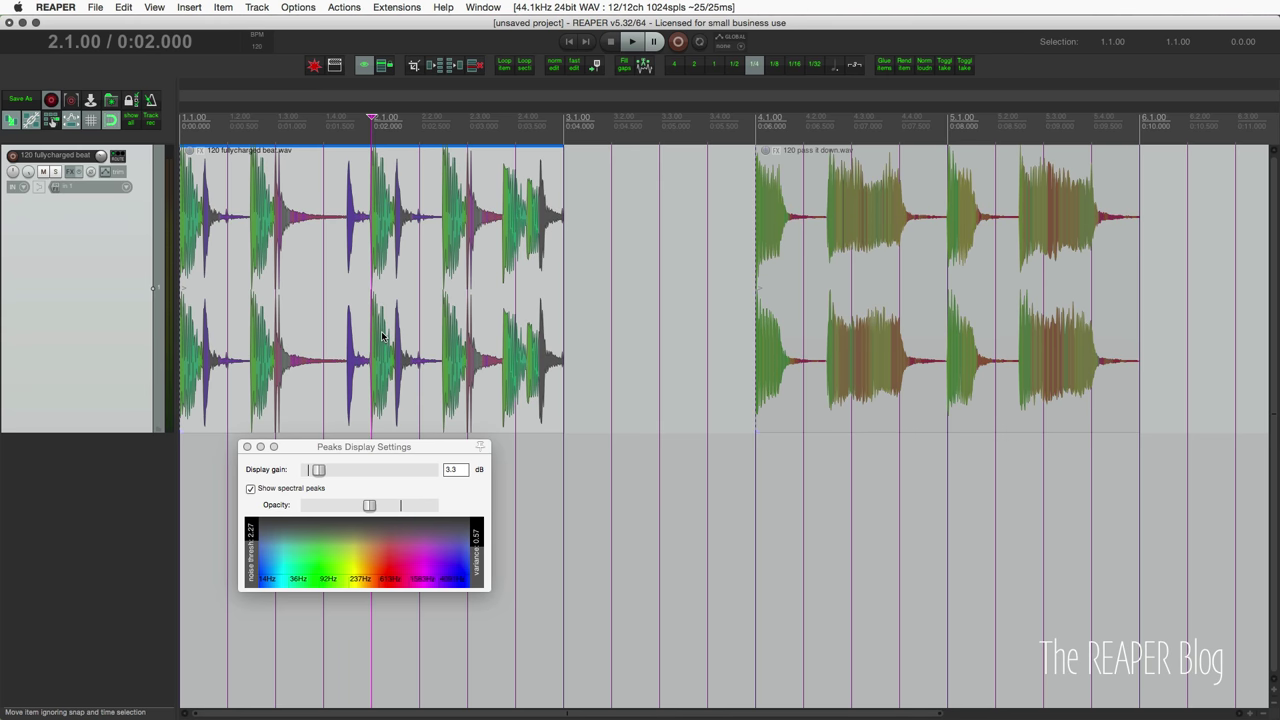
scroll(381, 337, down, 4)
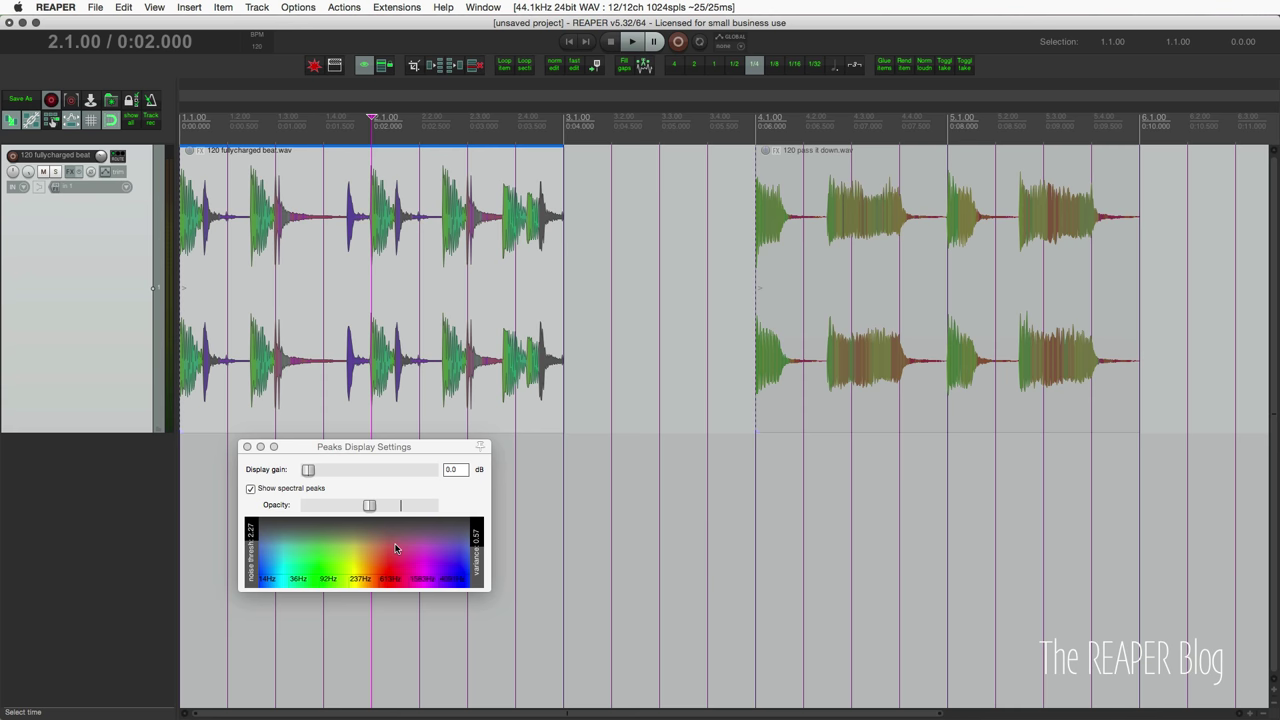
drag(309, 469, 351, 481)
double_click(351, 478)
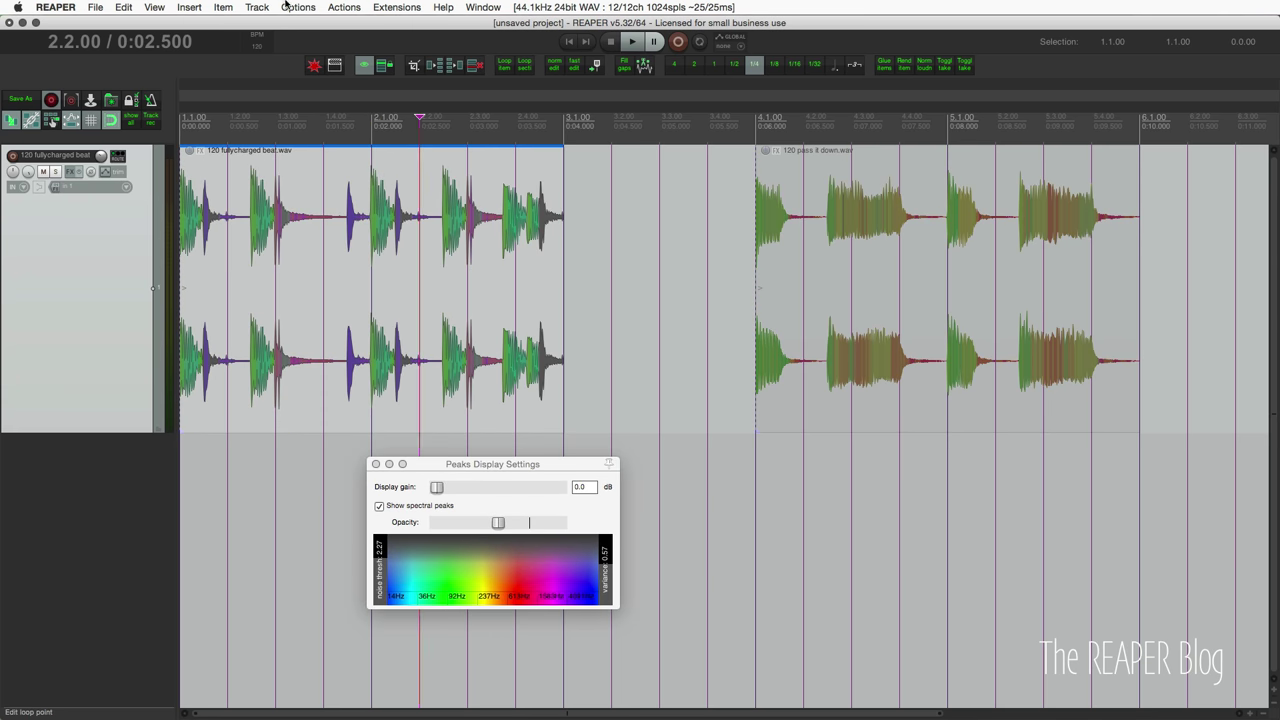
Step: Review the Main options menu in Customize menus/toolbars, then make the spectral peaks more opaque
click(312, 6)
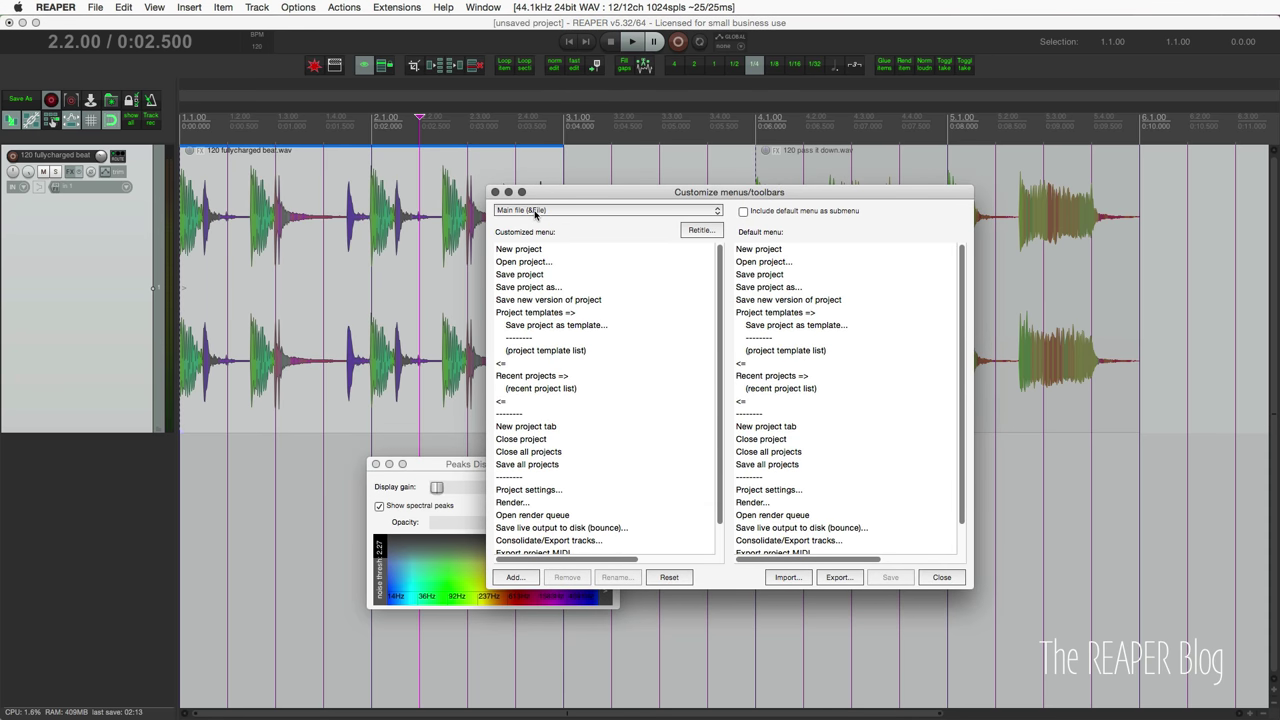
click(537, 213)
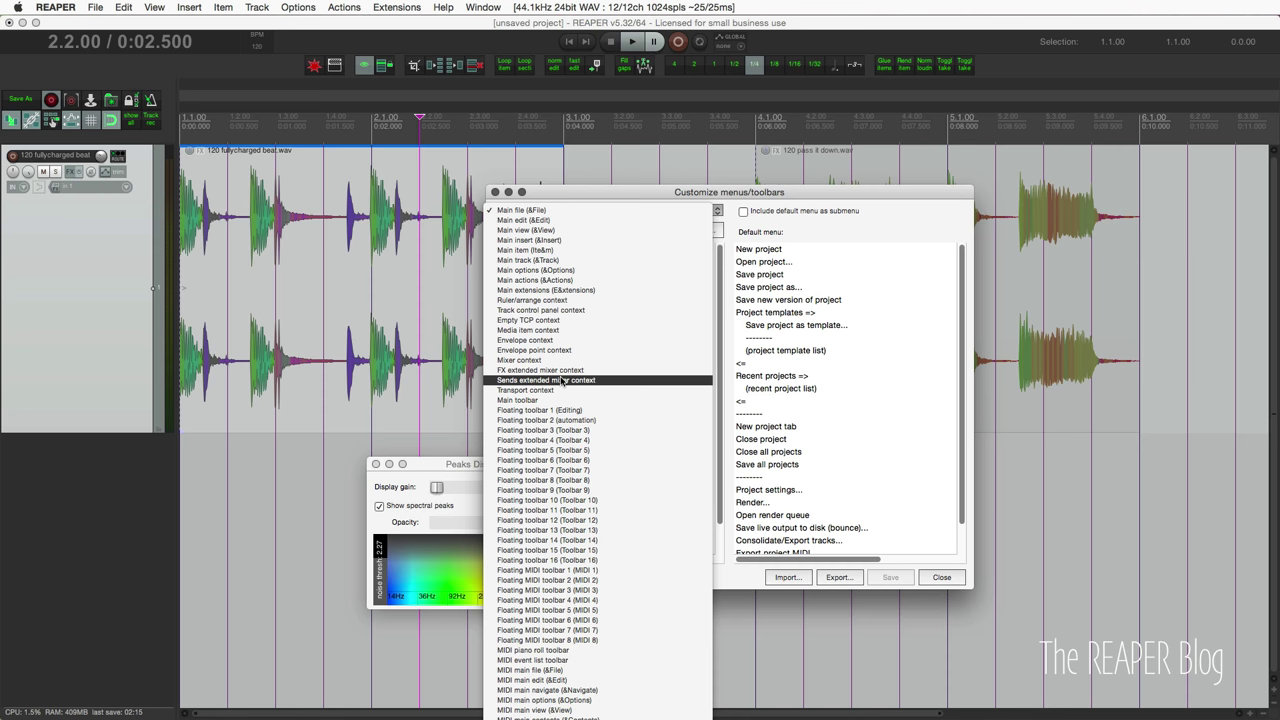
click(574, 271)
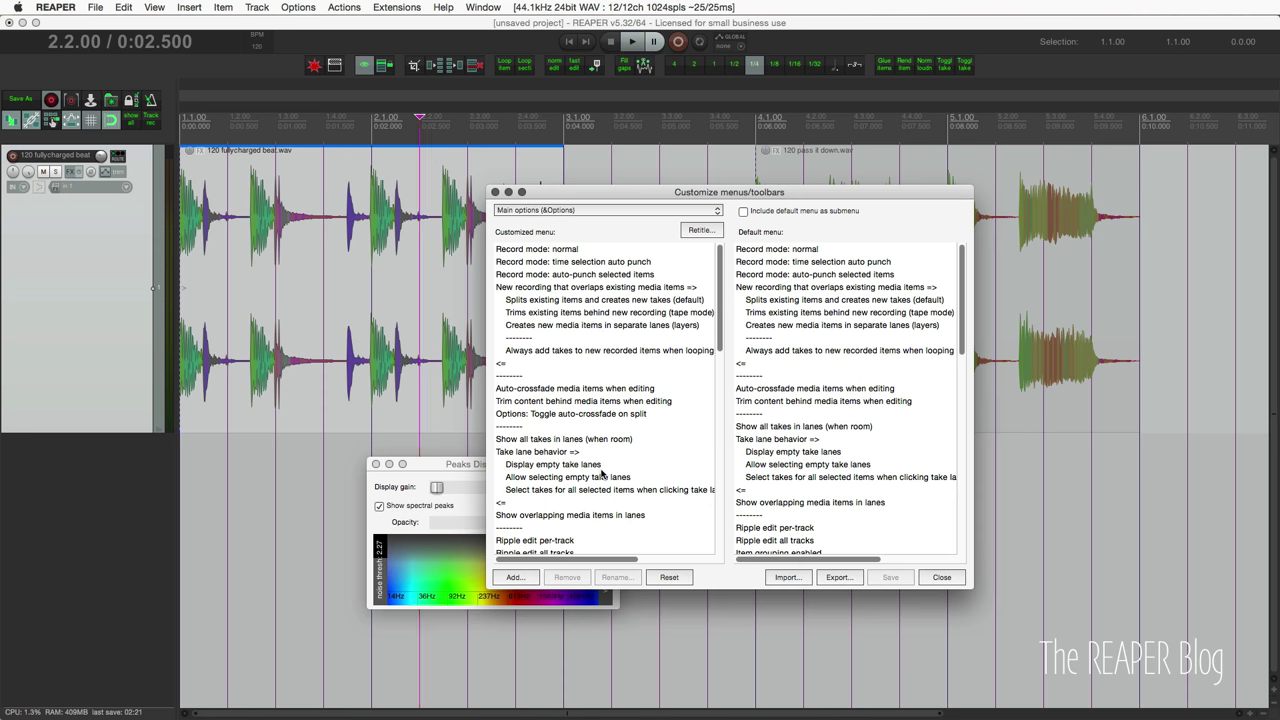
click(944, 578)
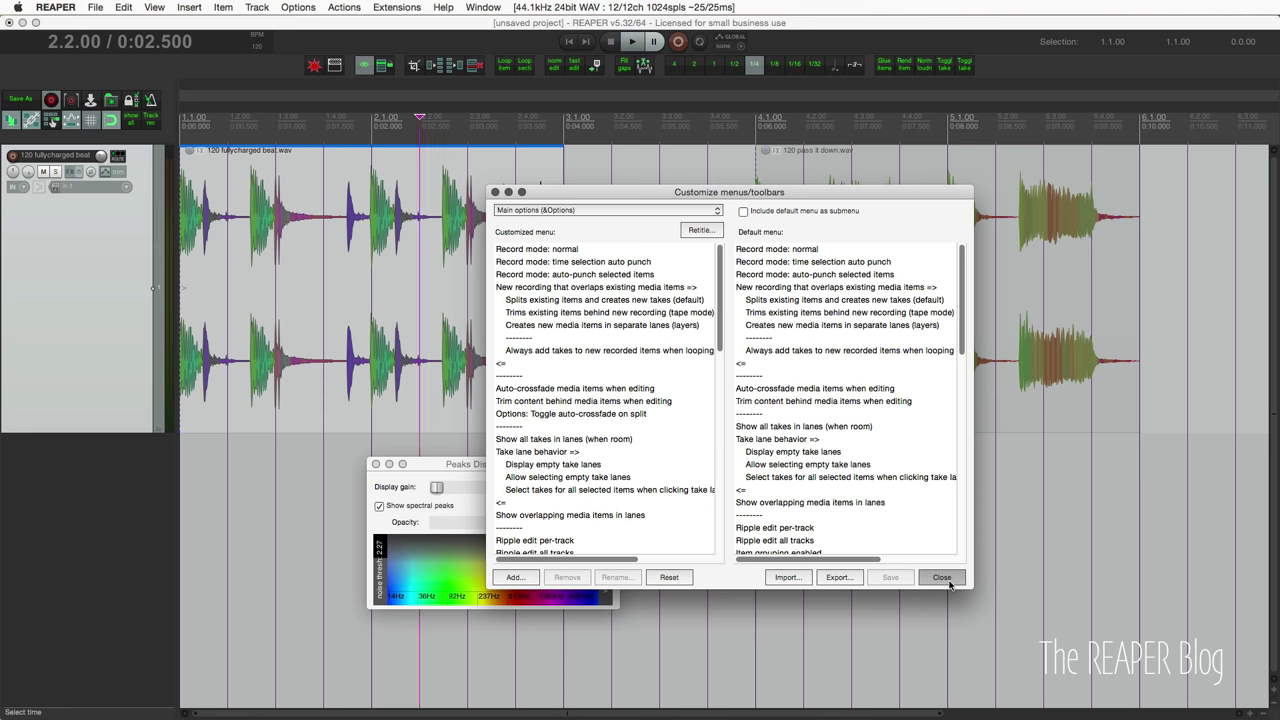
drag(498, 526, 562, 558)
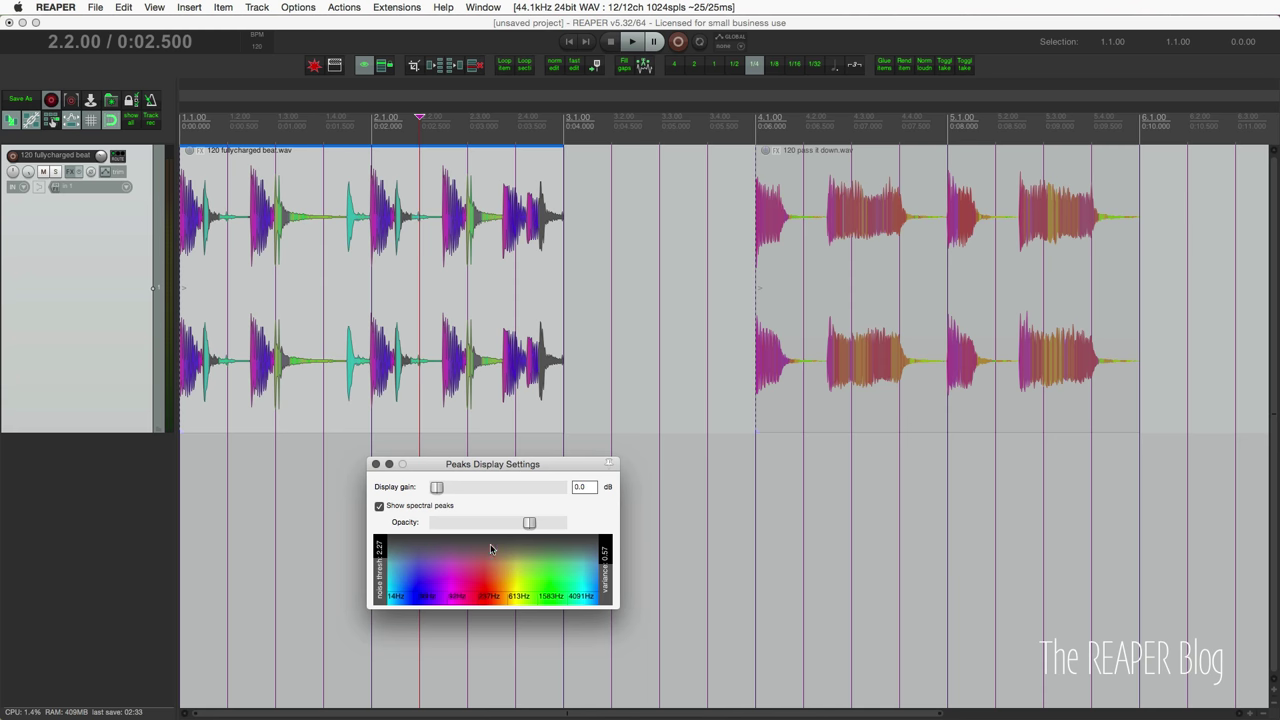
Step: Try spectral colour ranges (full spectrum, every 4 octaves, every octave), settling on full spectrum
drag(503, 468, 541, 405)
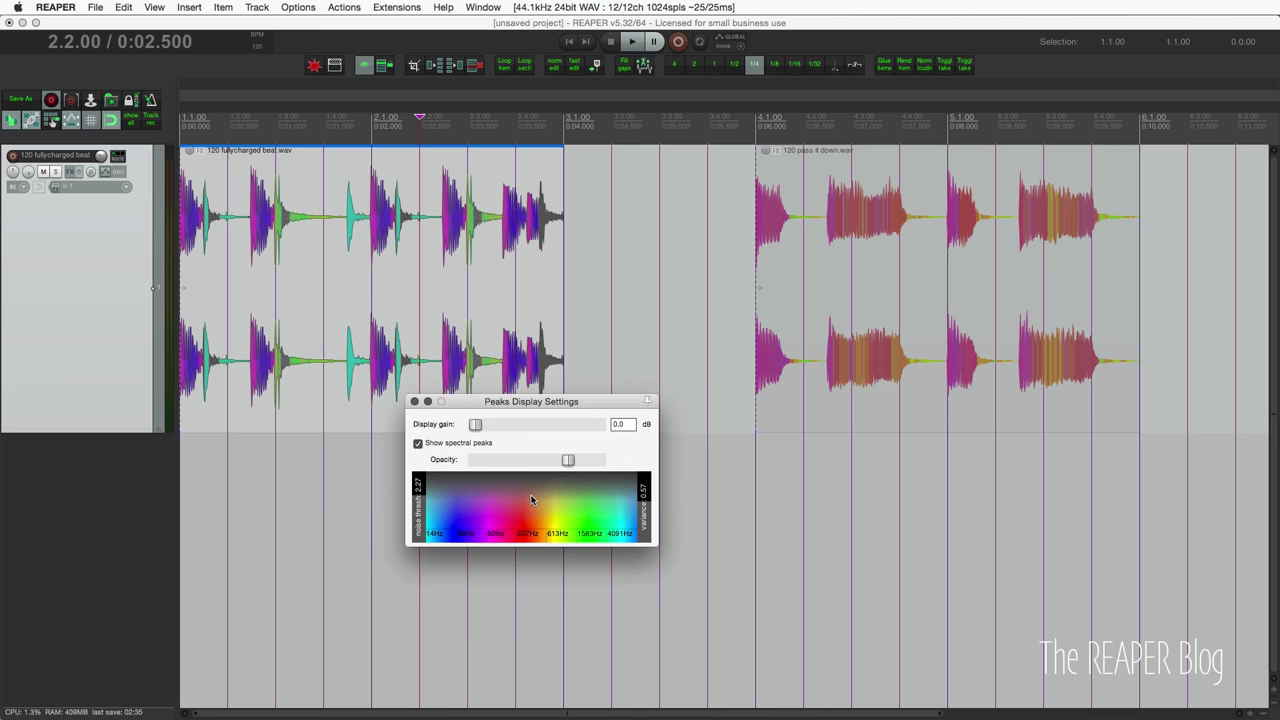
right_click(531, 498)
mouse_move(666, 511)
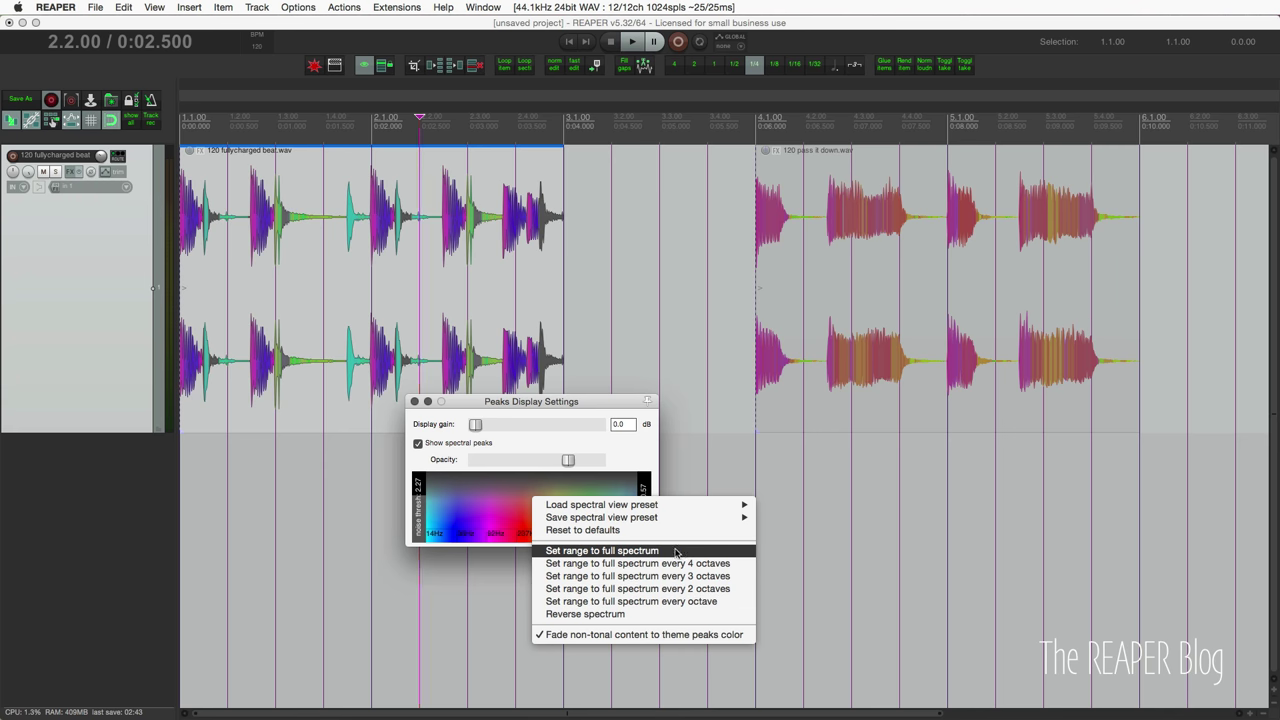
click(675, 551)
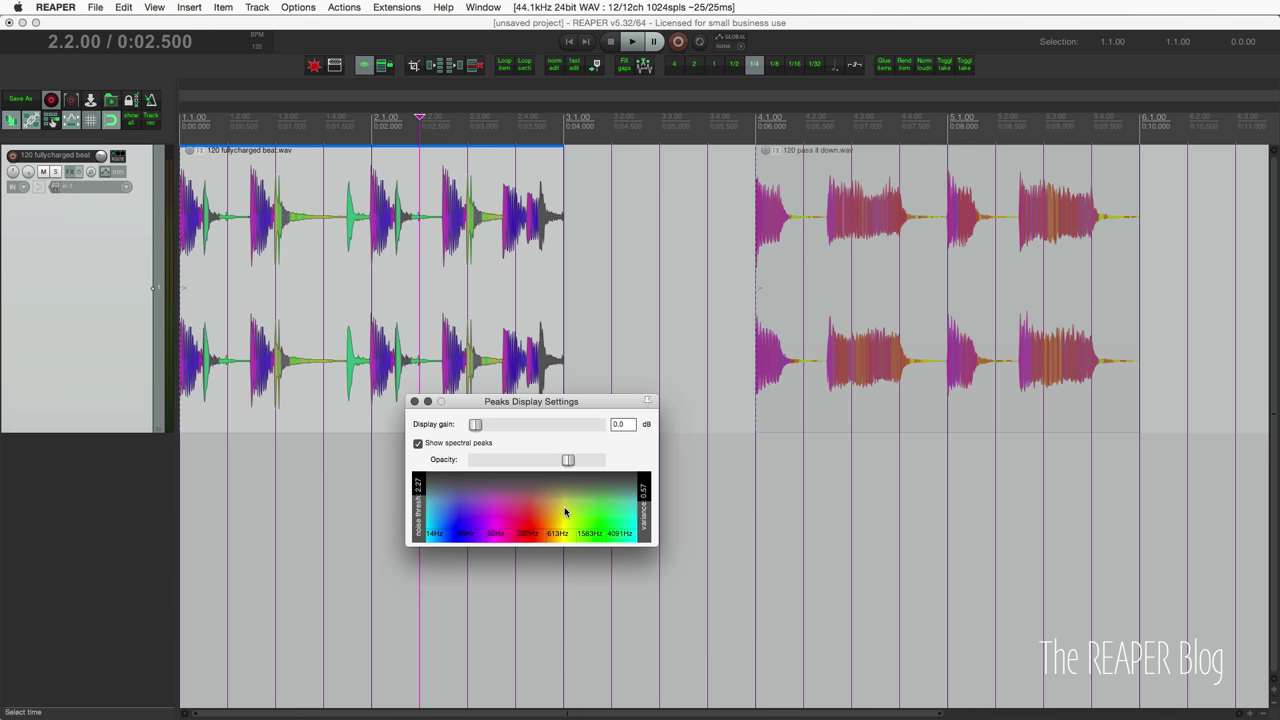
right_click(564, 513)
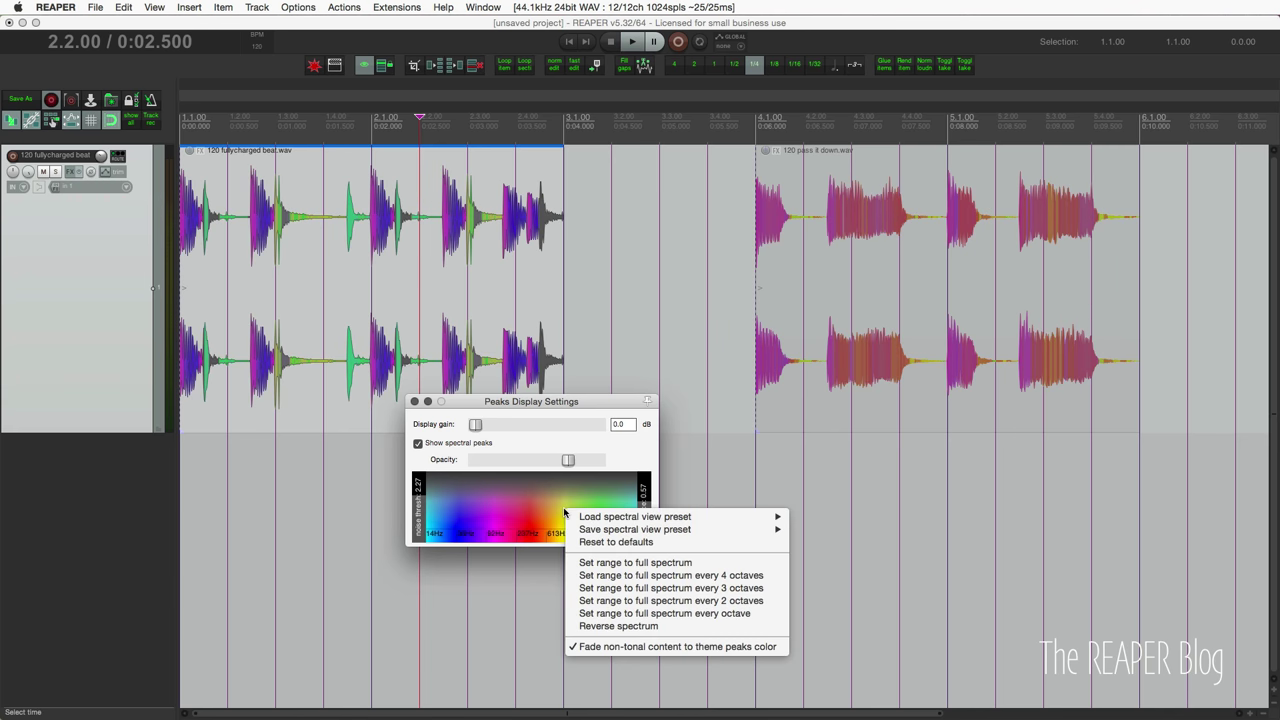
click(699, 577)
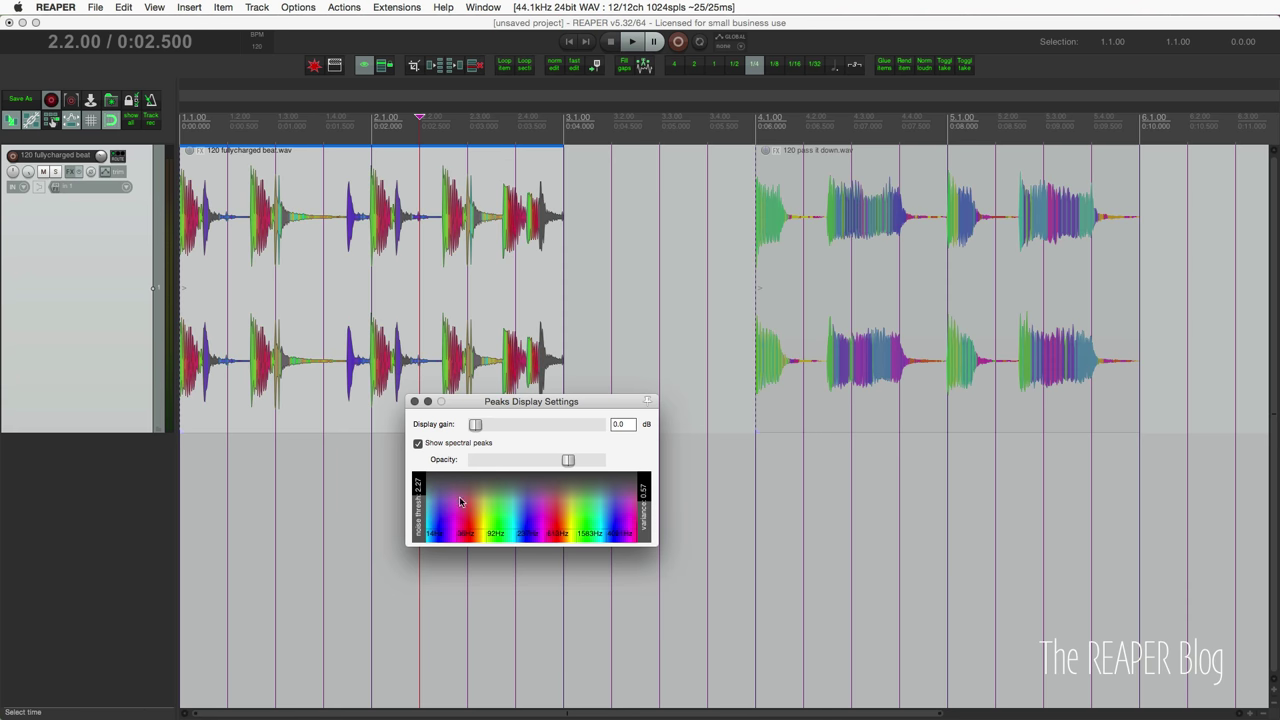
right_click(598, 521)
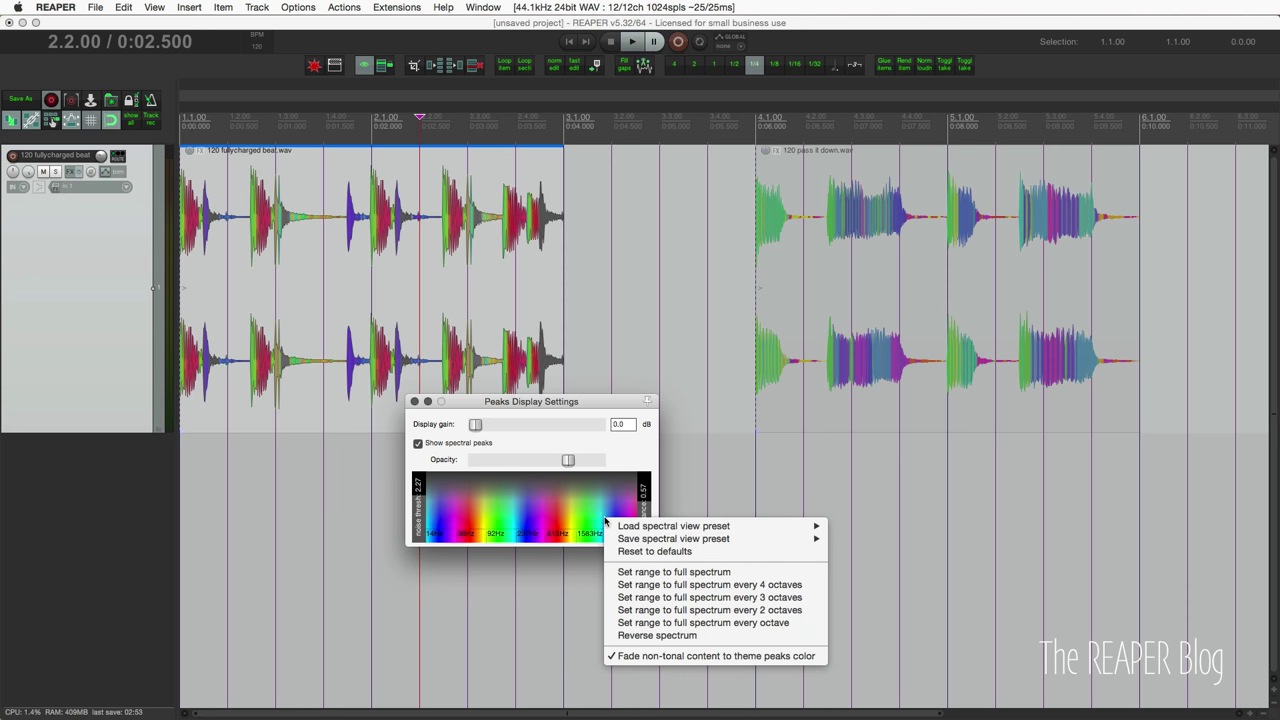
click(736, 622)
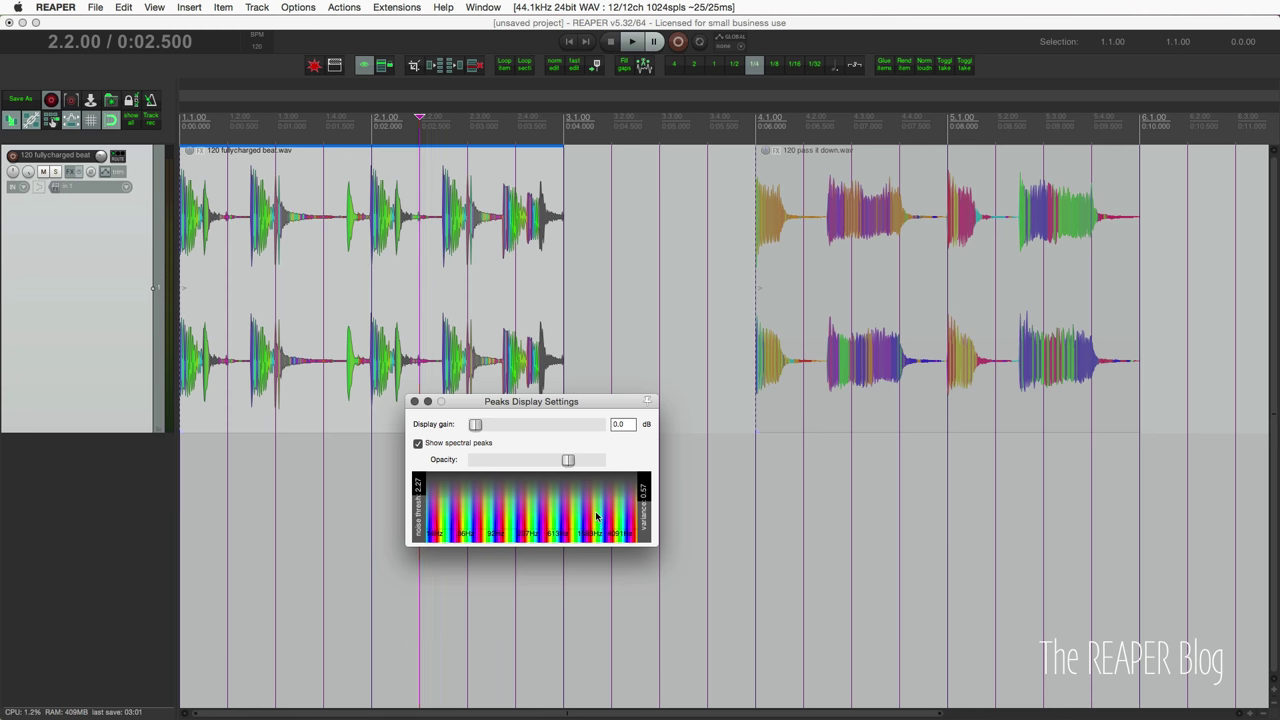
right_click(596, 516)
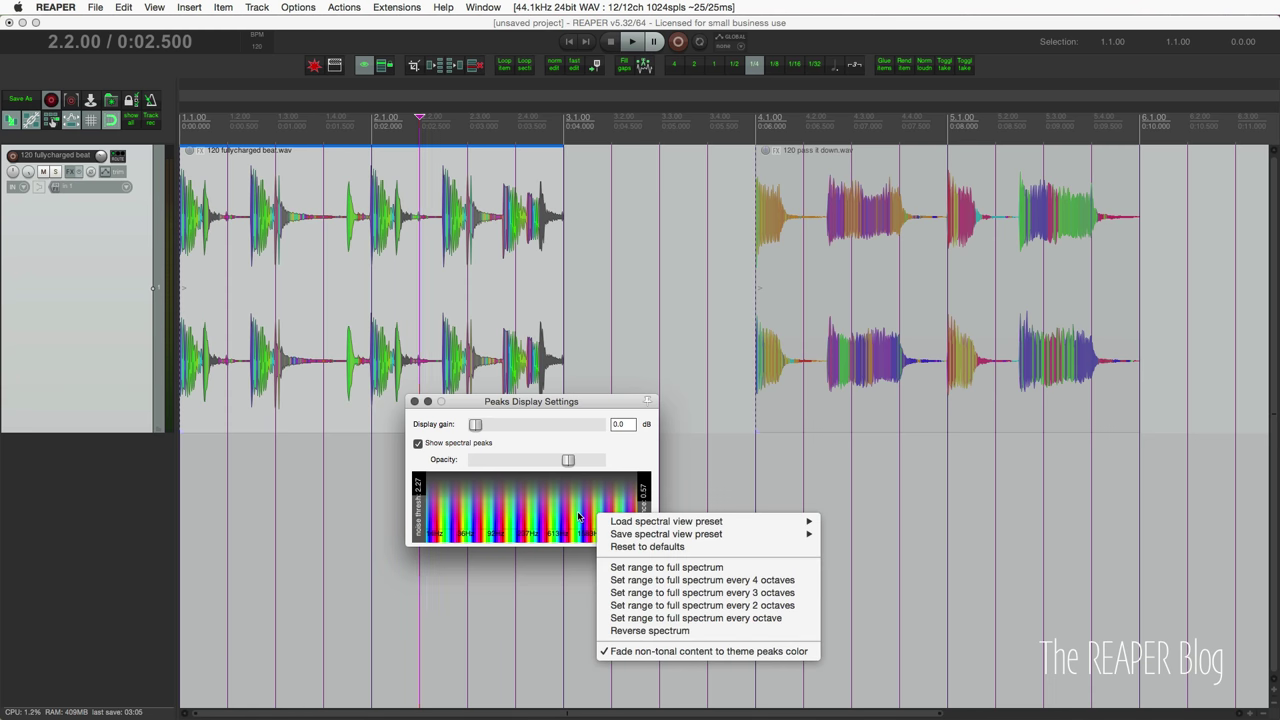
click(683, 566)
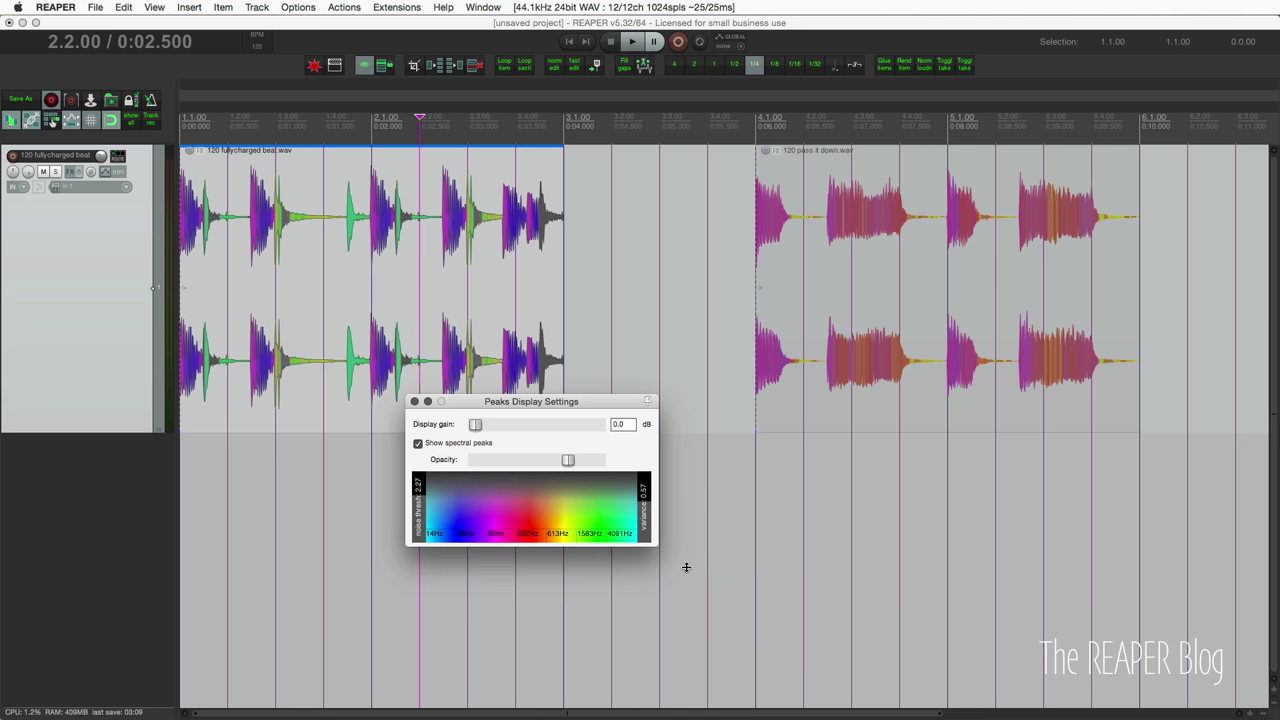
Step: Close Peaks Display Settings and play the loop with spectral peaks off, then re-enable them
click(414, 401)
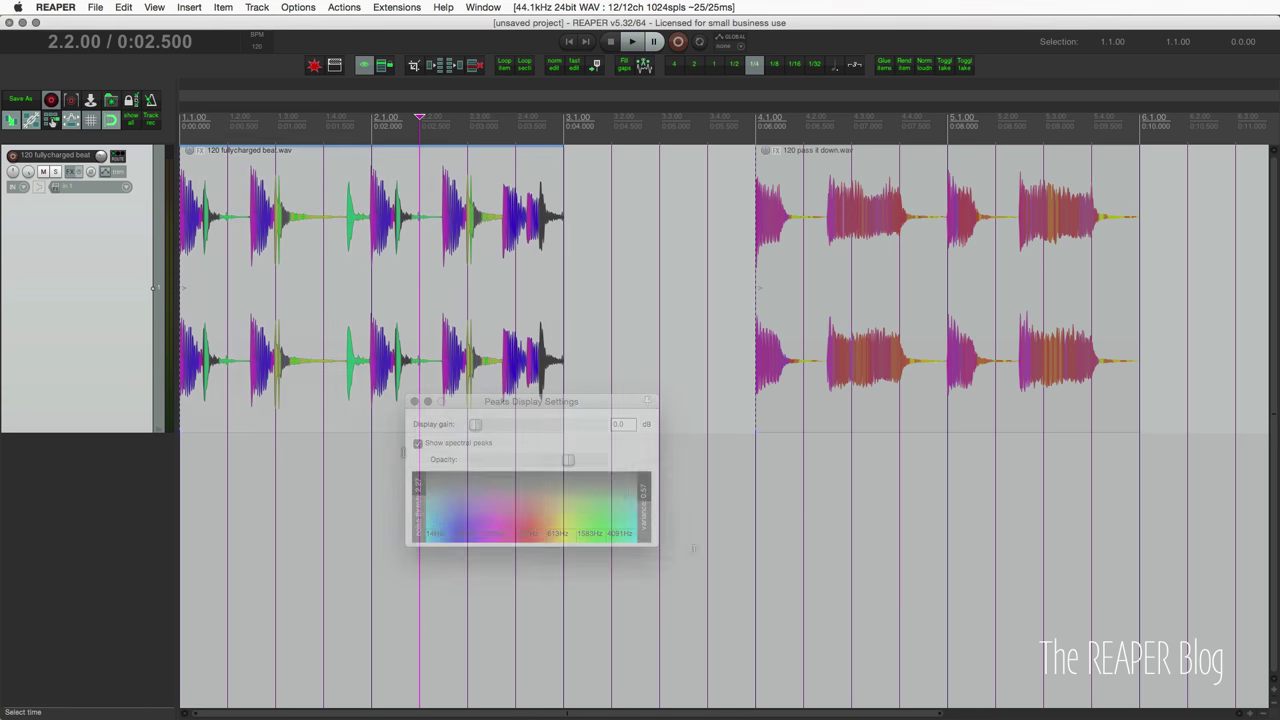
click(351, 477)
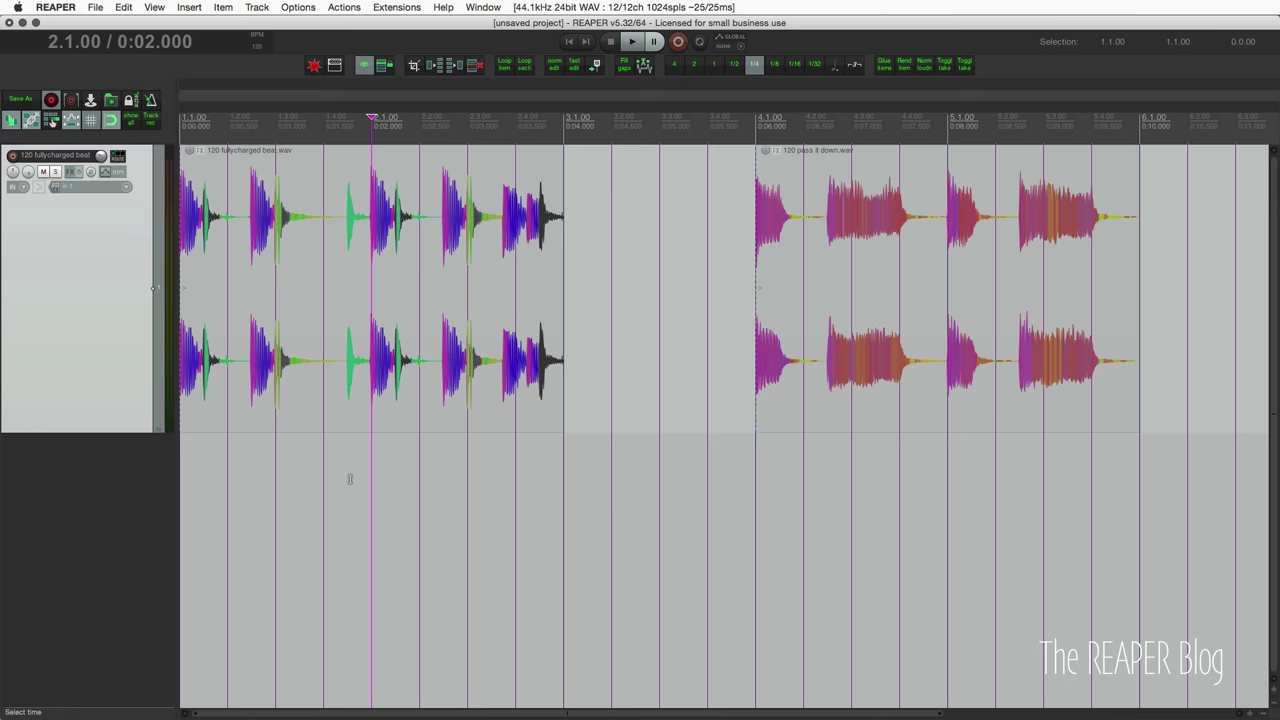
scroll(354, 477, up, 5)
click(297, 7)
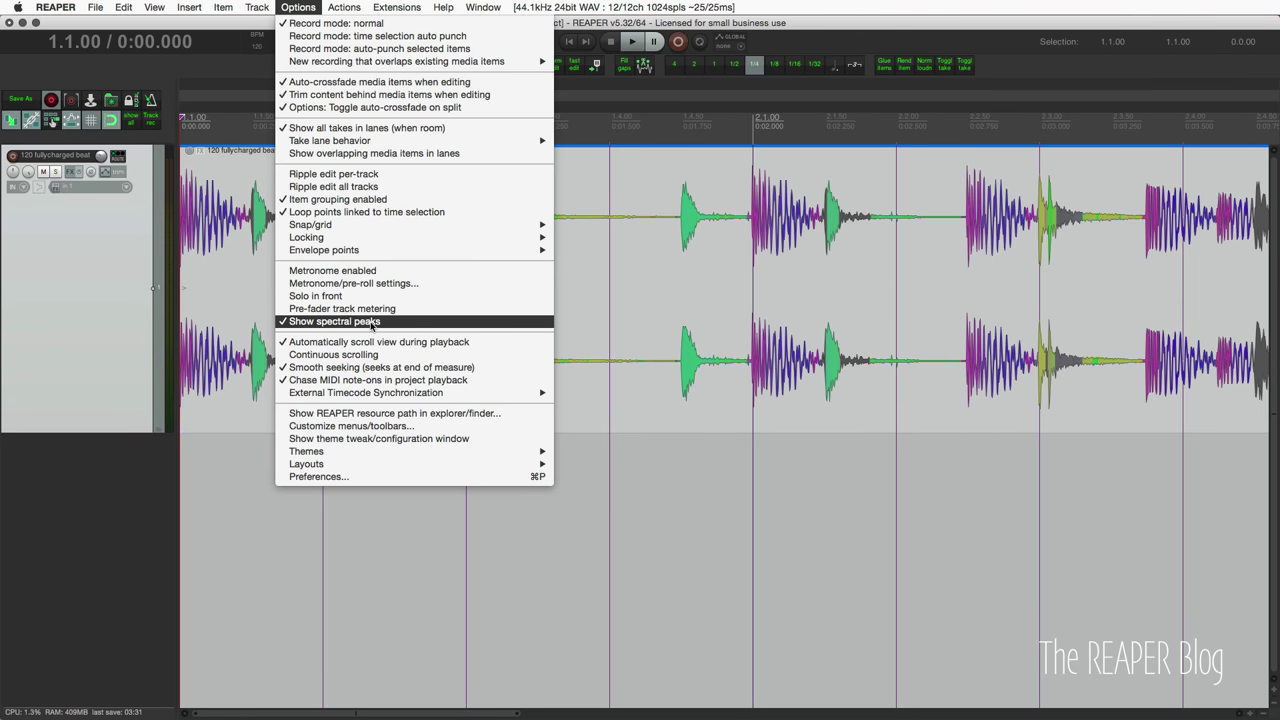
click(372, 322)
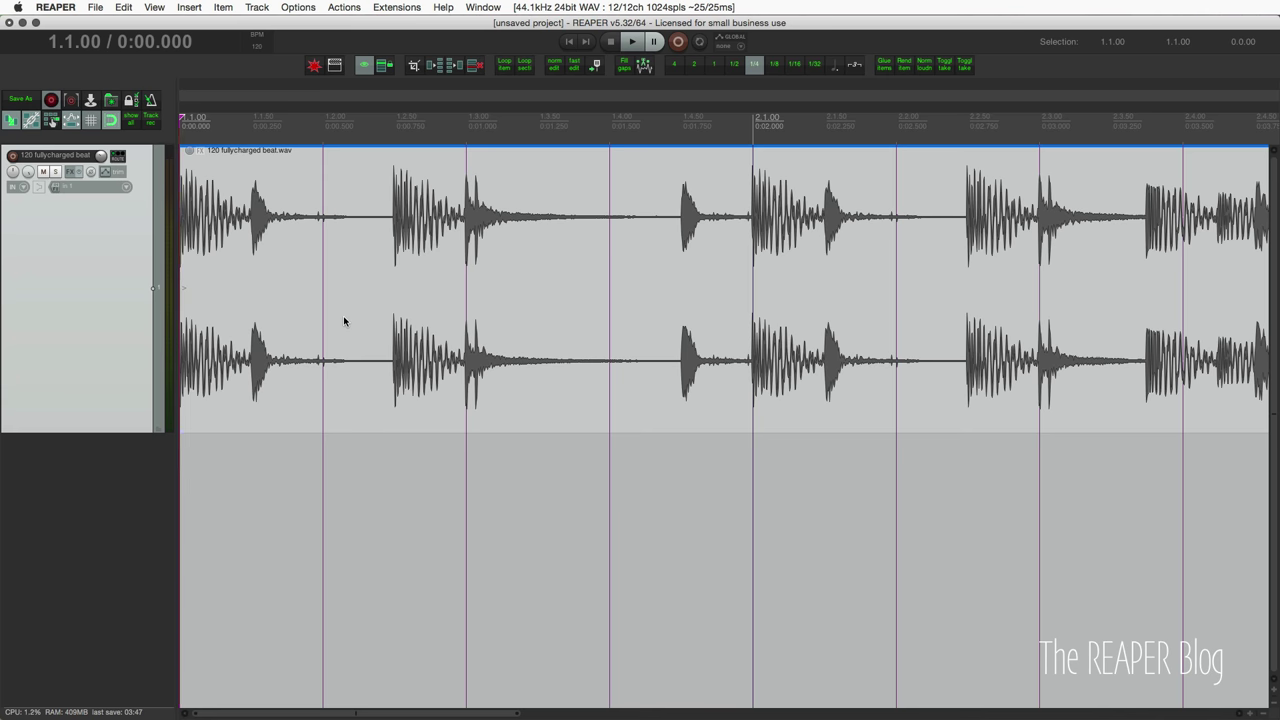
key(space)
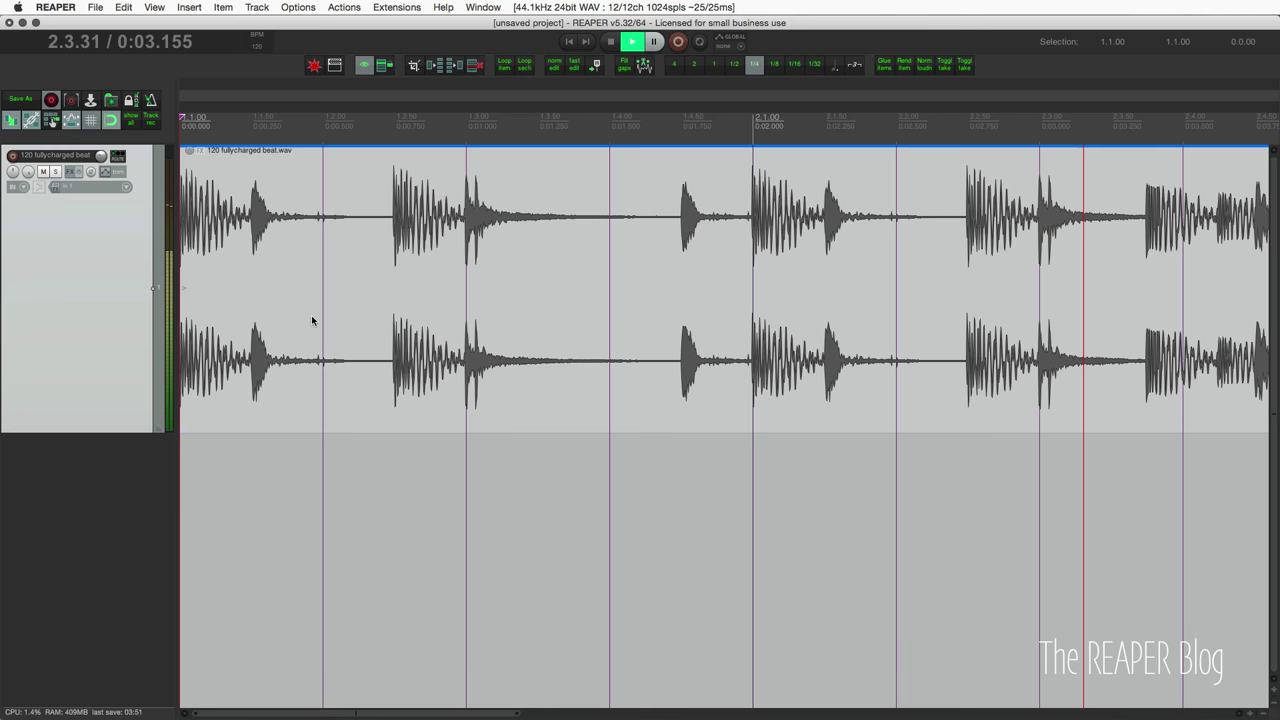
key(space)
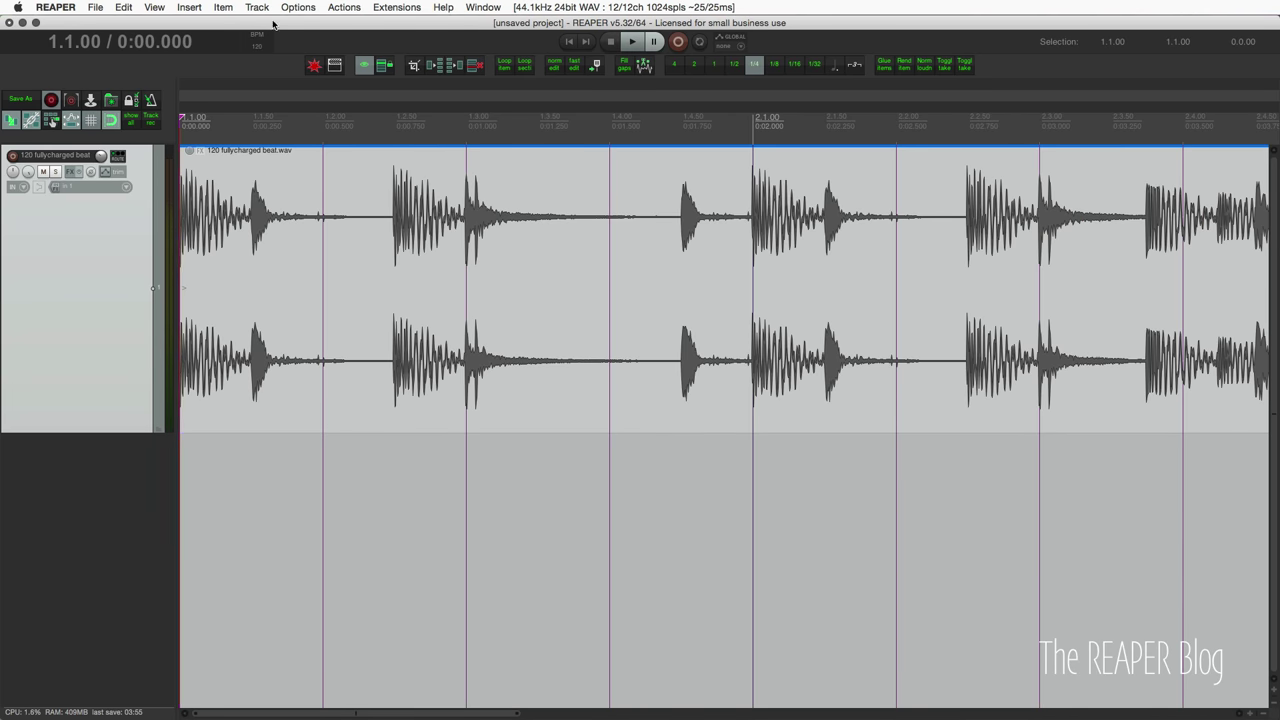
click(300, 7)
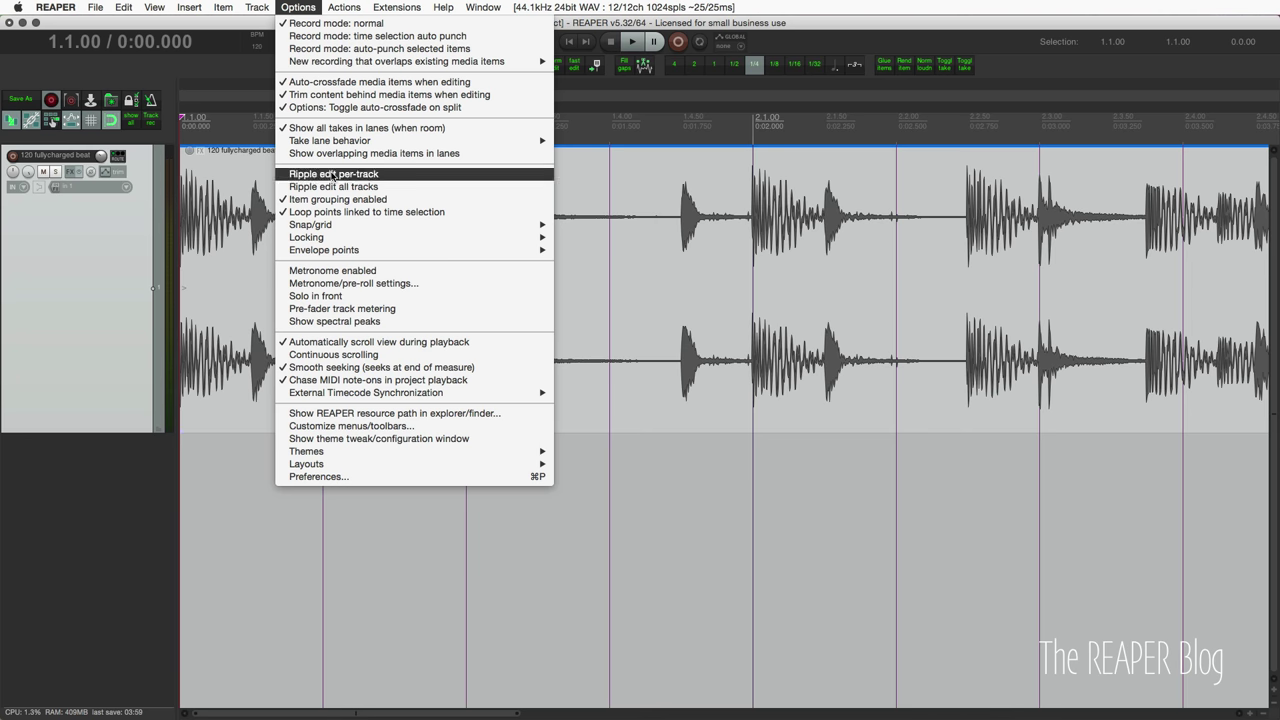
click(360, 324)
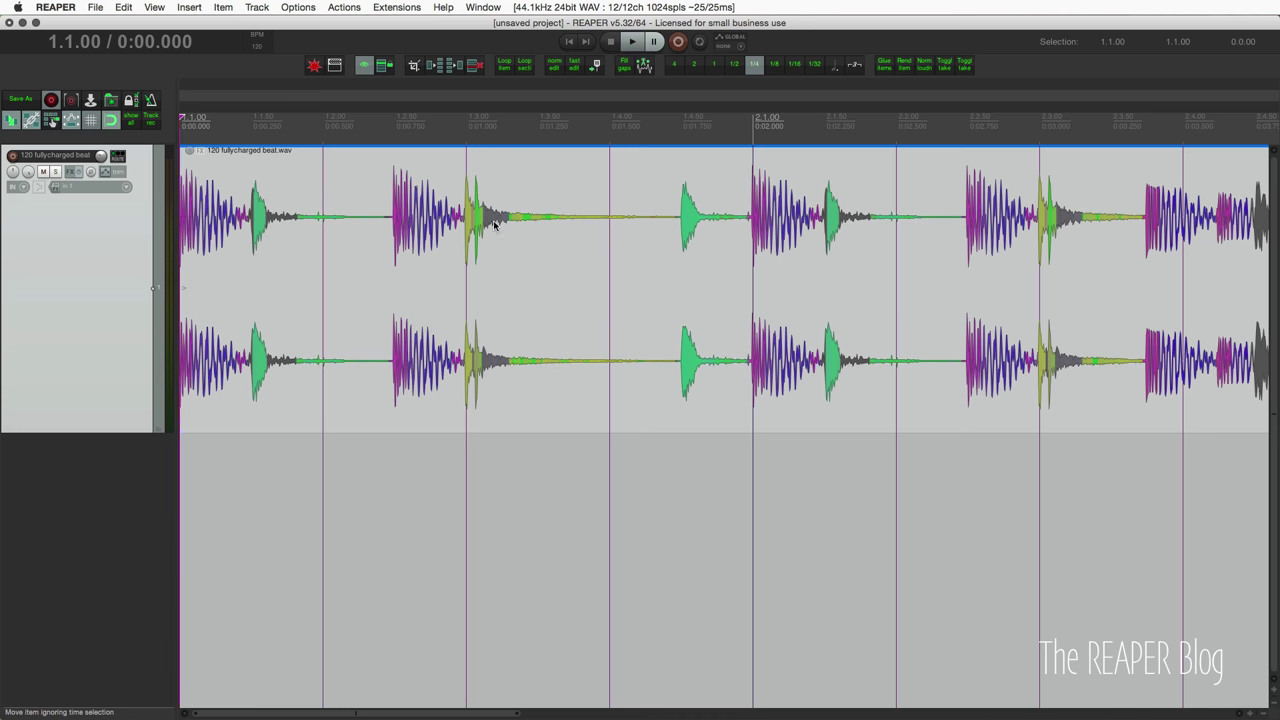
Step: Audition the beat from hits at 1.2.00, 1.2.97 and 1.4.47 to find cut points
click(357, 205)
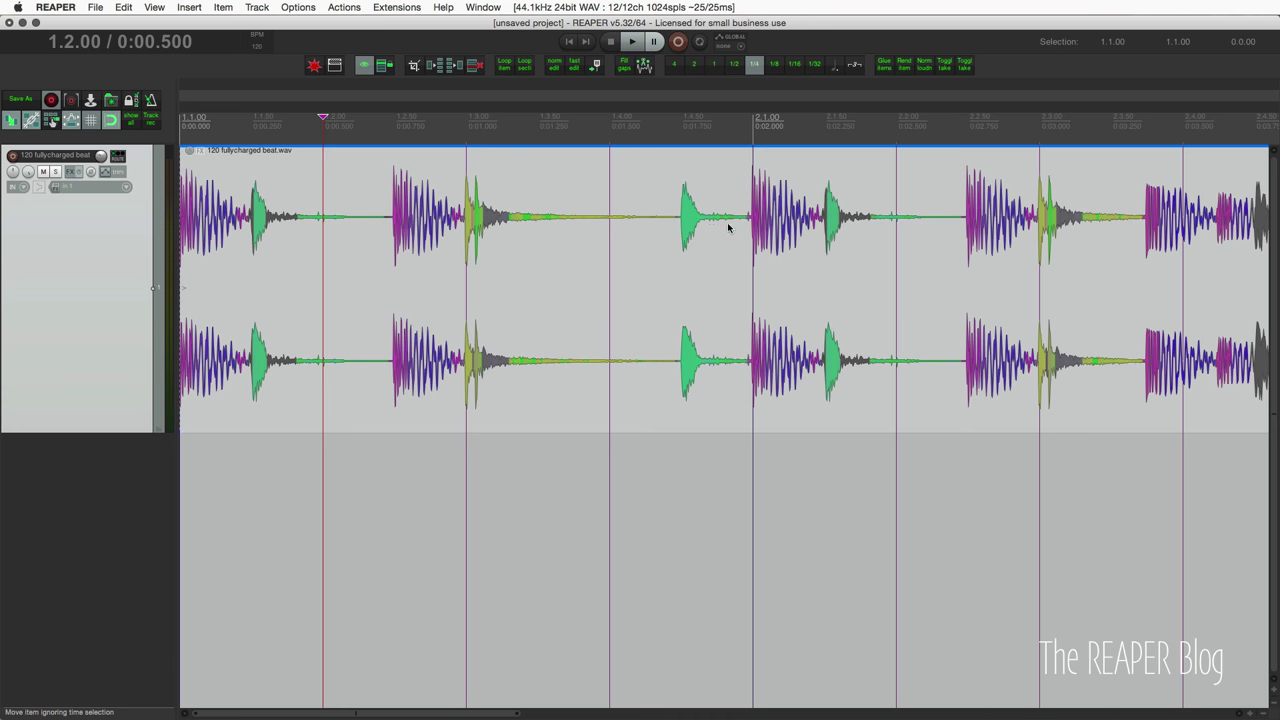
scroll(323, 240, down, 2)
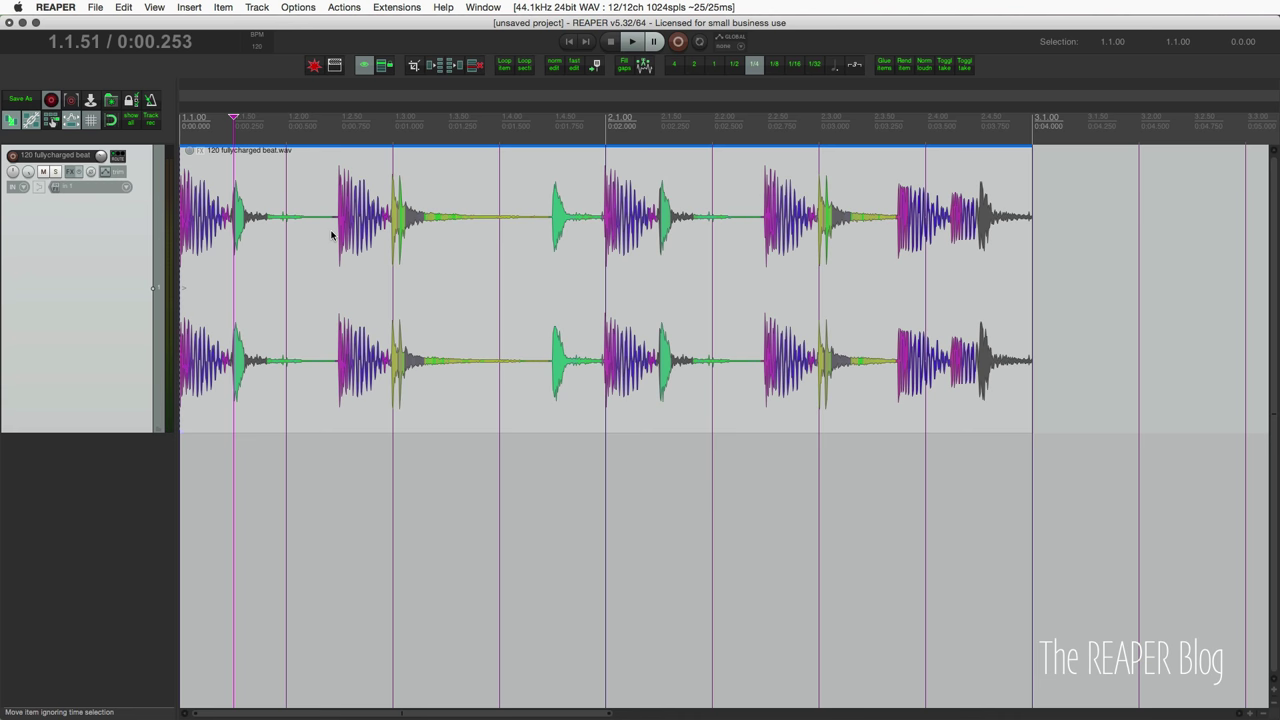
key(space)
key(space)
click(551, 222)
key(space)
key(space)
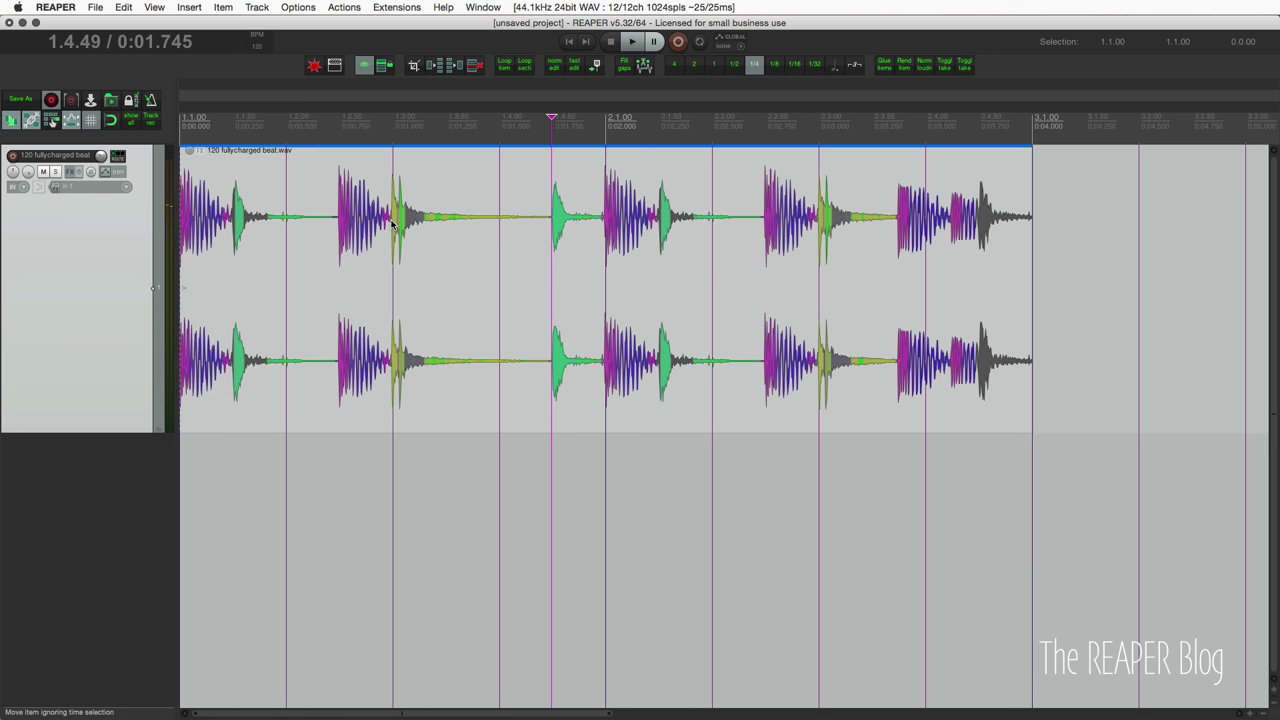
click(390, 226)
key(space)
key(space)
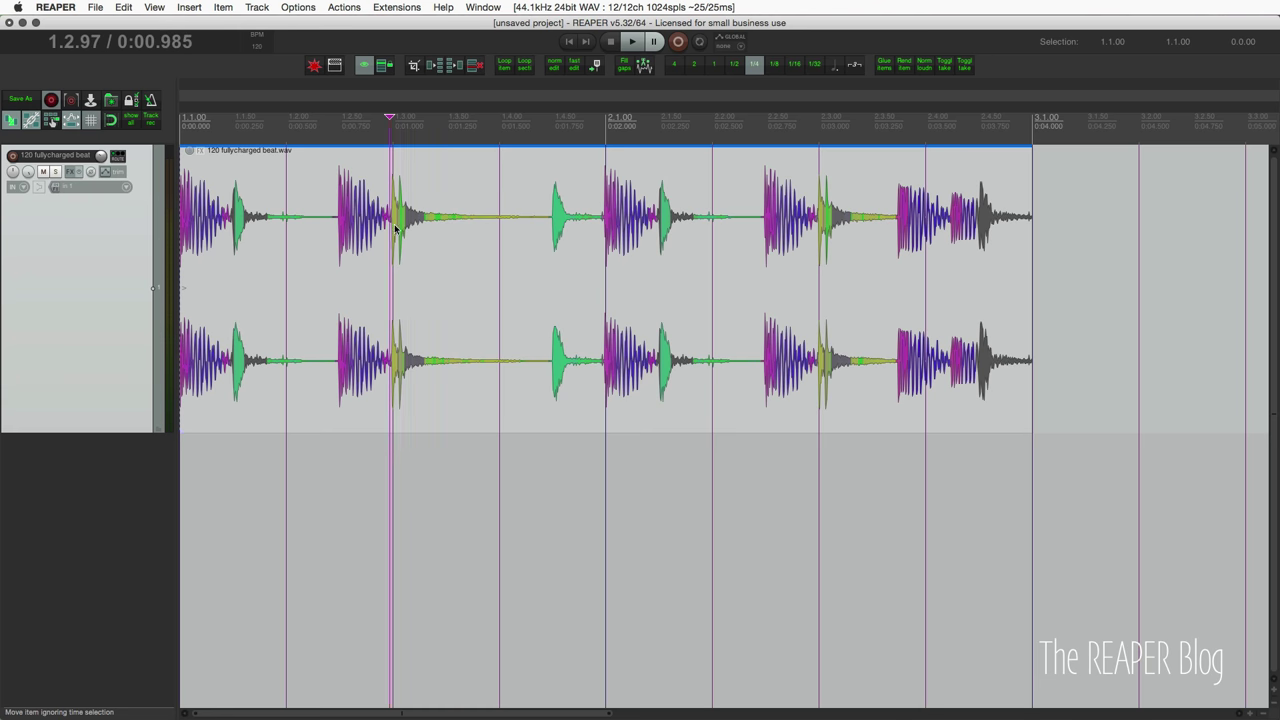
click(550, 222)
key(space)
key(space)
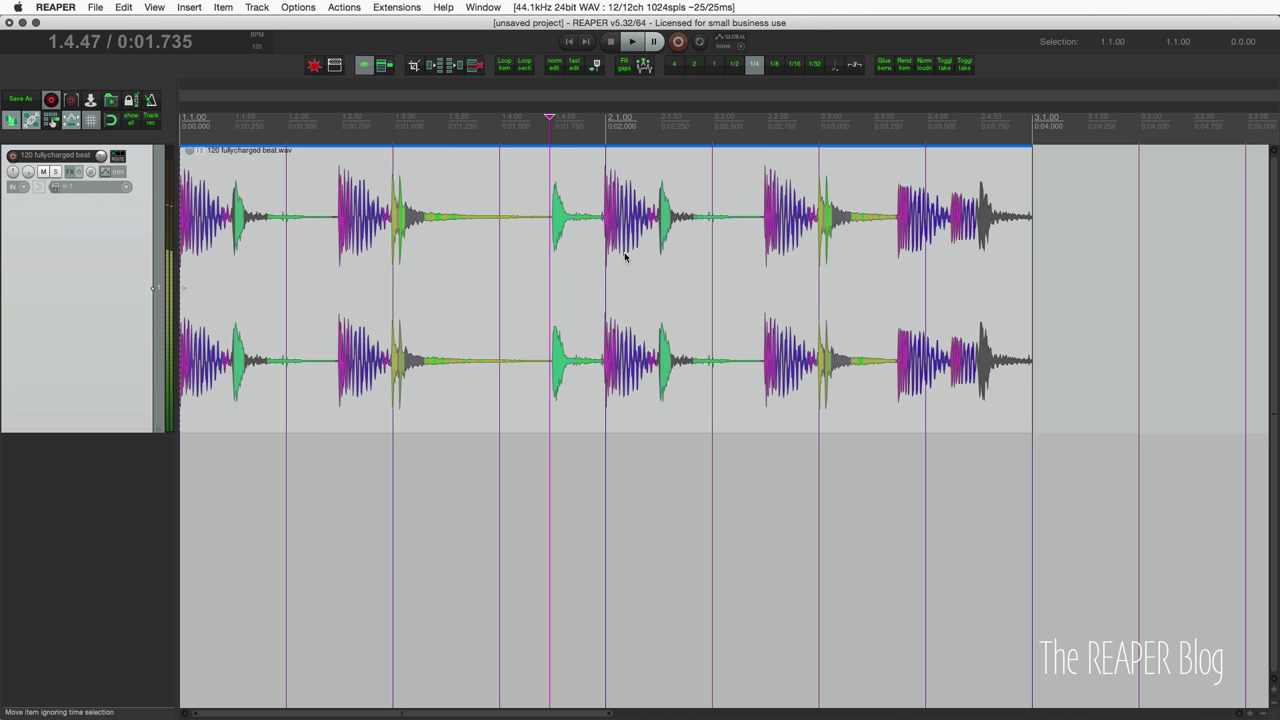
scroll(626, 255, right, 1)
scroll(600, 256, up, 1)
click(331, 280)
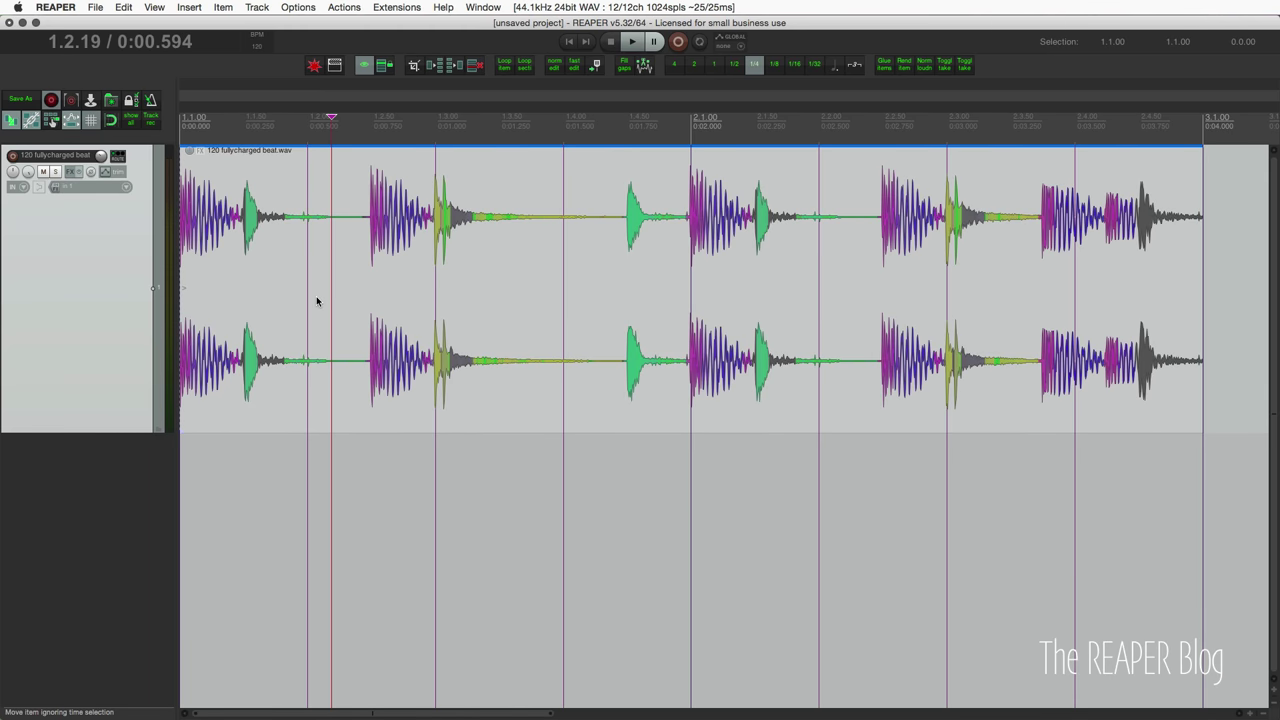
Step: Split the beat item with S at its first two drum hits
click(241, 225)
key(s)
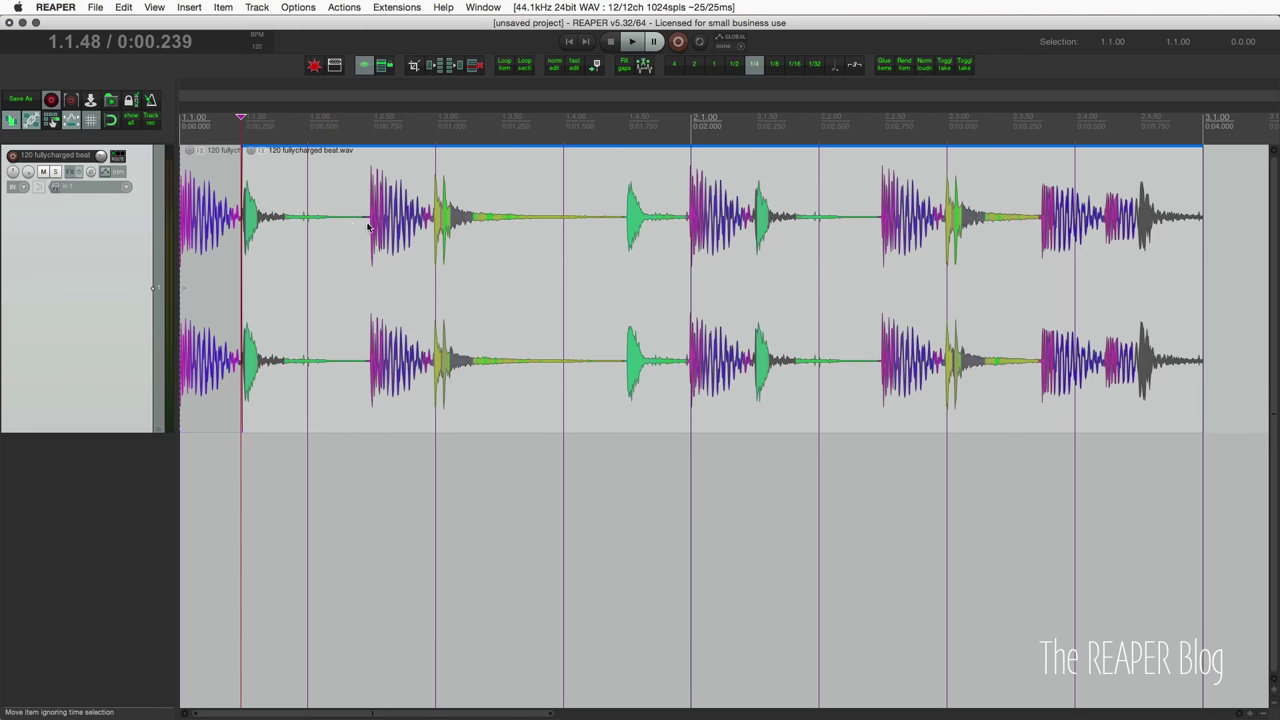
click(369, 228)
key(s)
click(431, 227)
Step: Split the beat item at 1.2.96 and at one more drum hit
key(s)
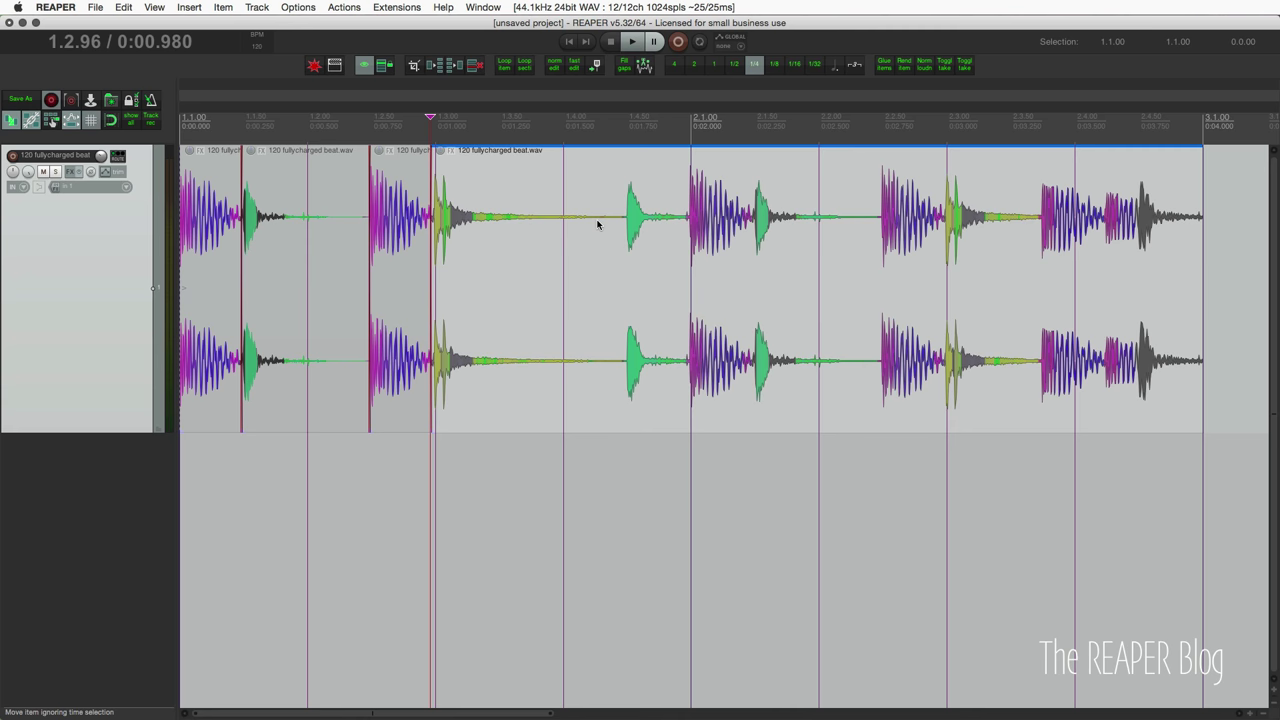
click(628, 224)
key(s)
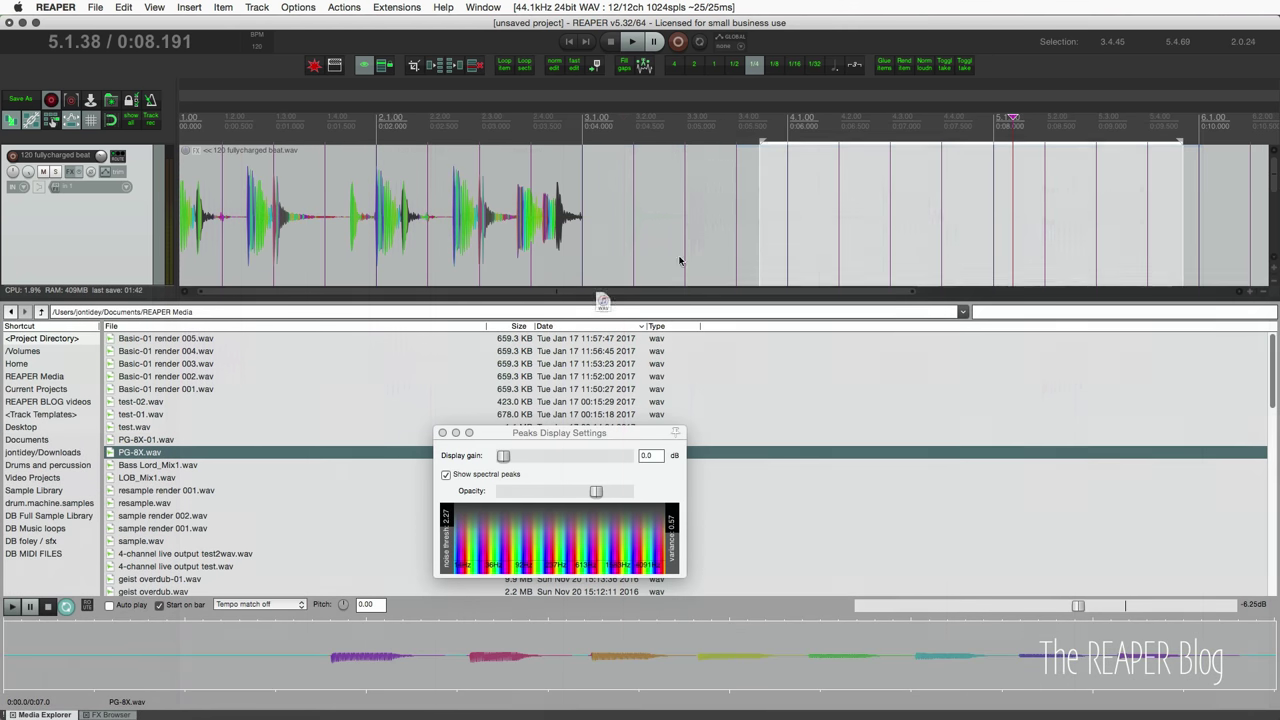
Step: Place PG-8X.wav on the track after the beat loop and scroll right to view it
drag(140, 452, 704, 250)
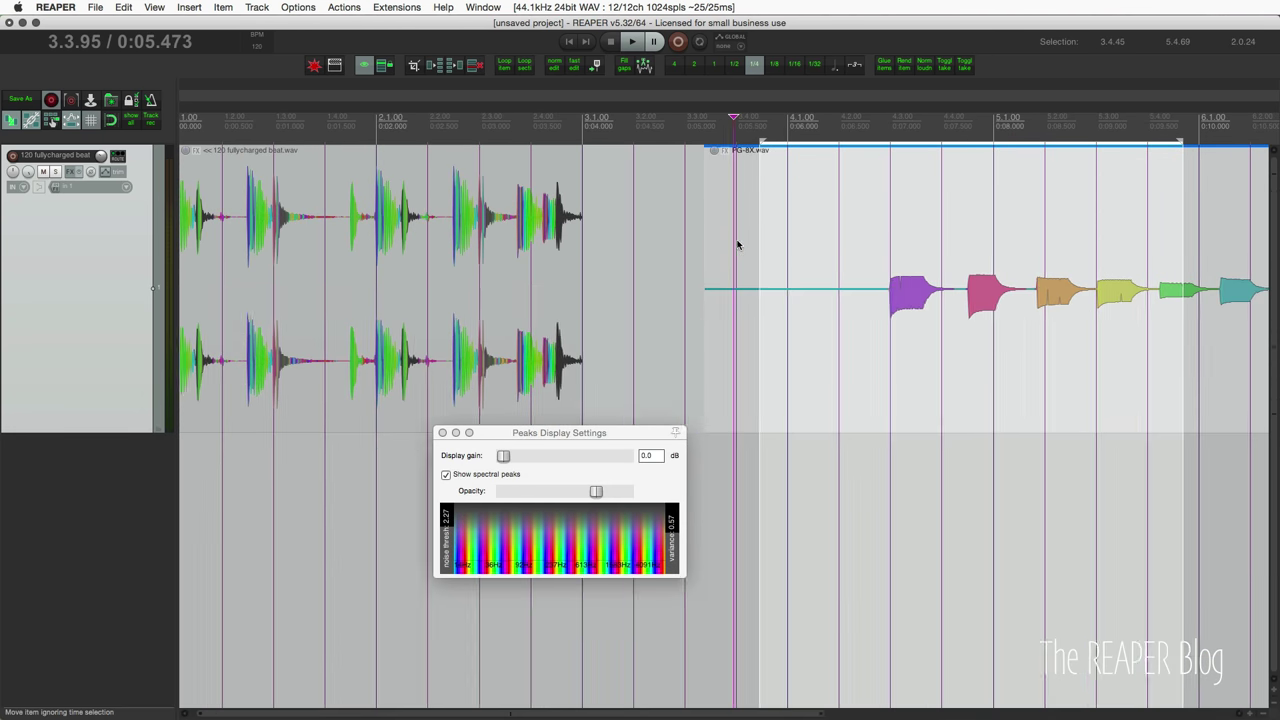
scroll(720, 257, right, 5)
key(Tab)
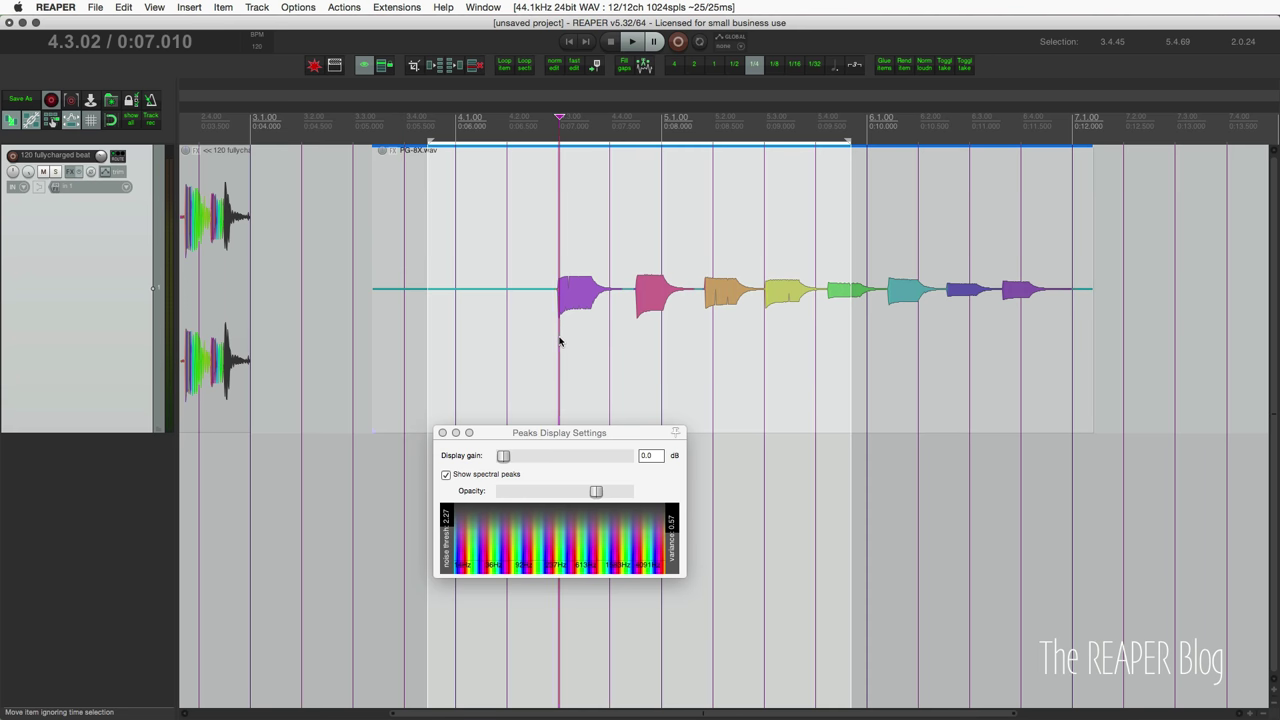
scroll(567, 351, right, 2)
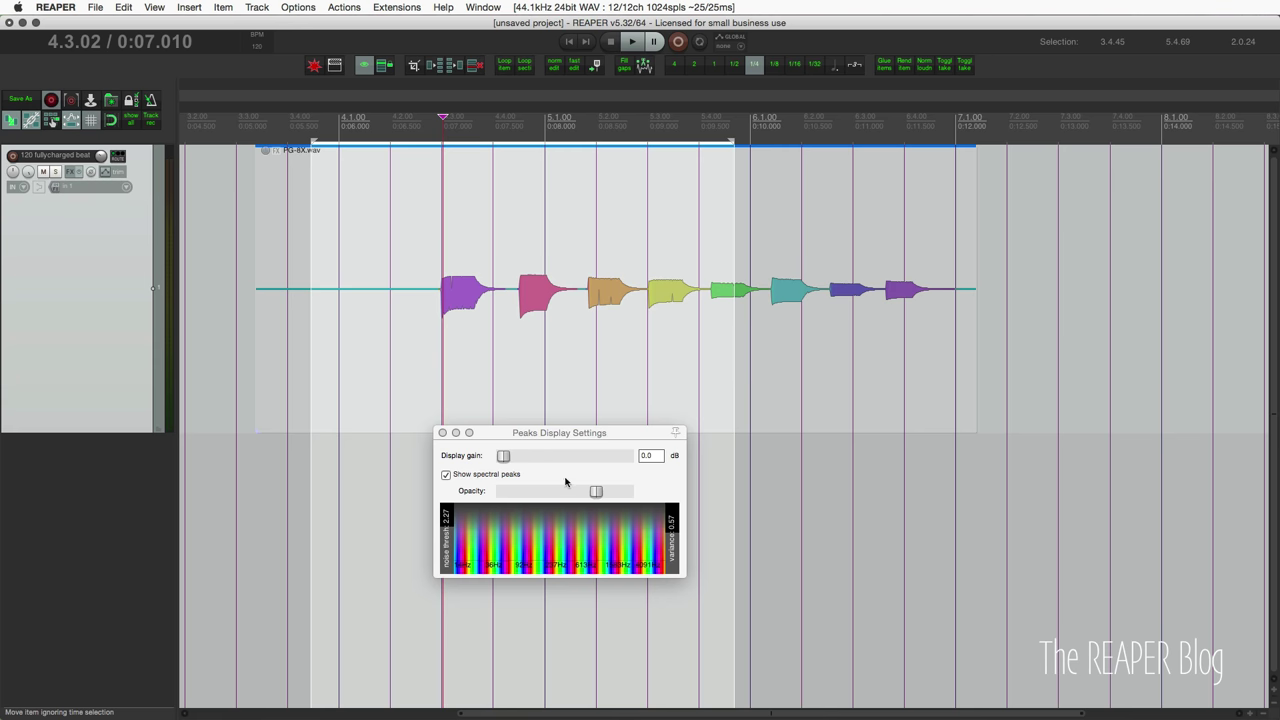
Step: Cycle the spectral colour range through every 4 octaves and defaults, ending on every octave
right_click(620, 522)
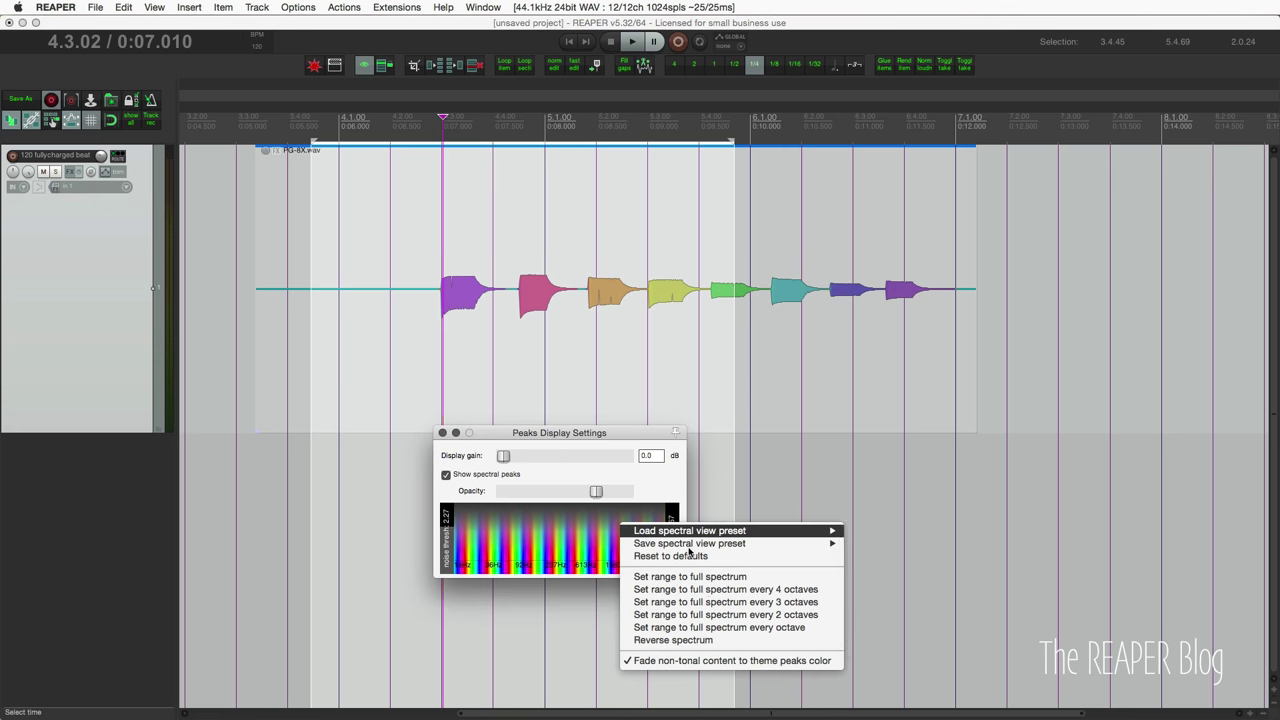
click(726, 590)
right_click(588, 549)
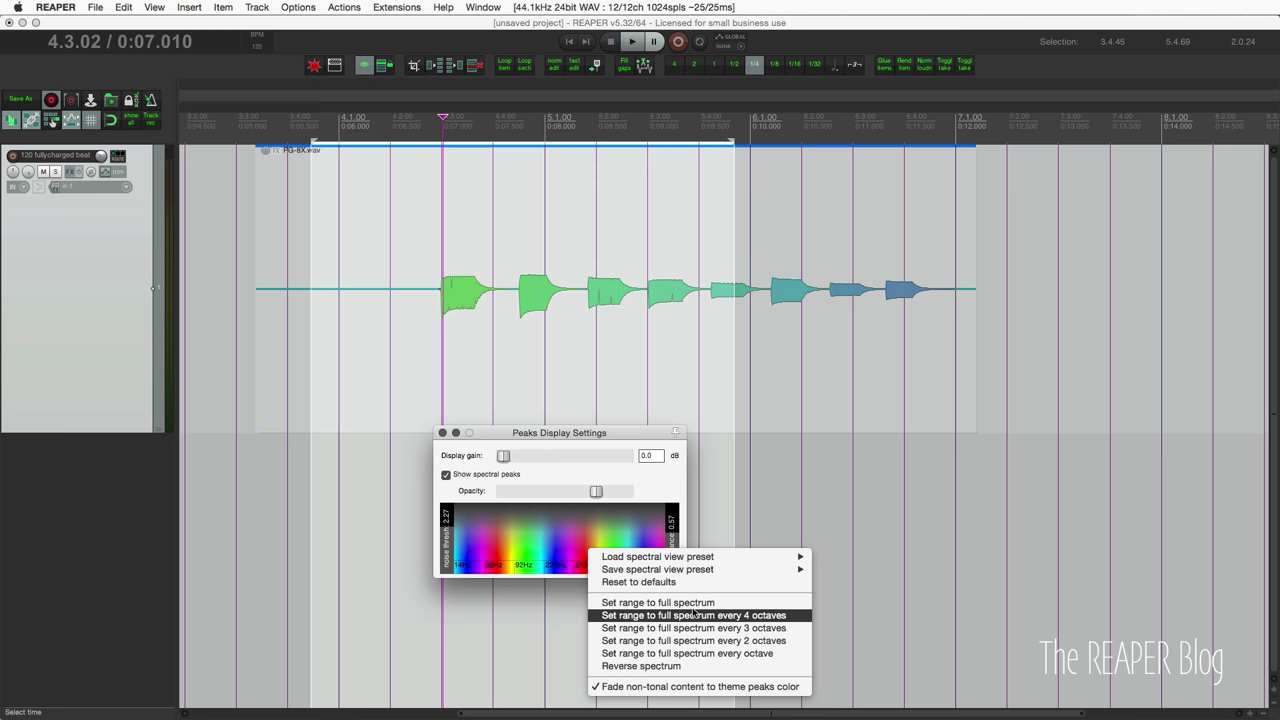
click(640, 582)
right_click(586, 549)
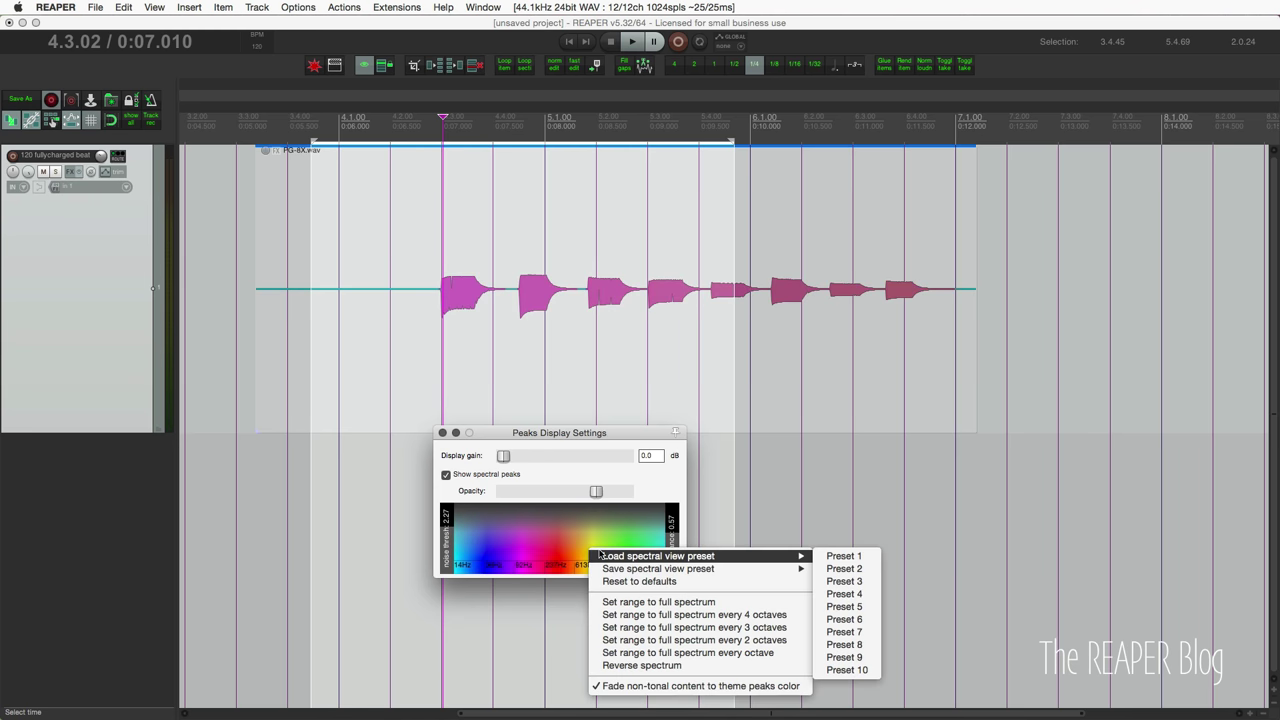
click(740, 653)
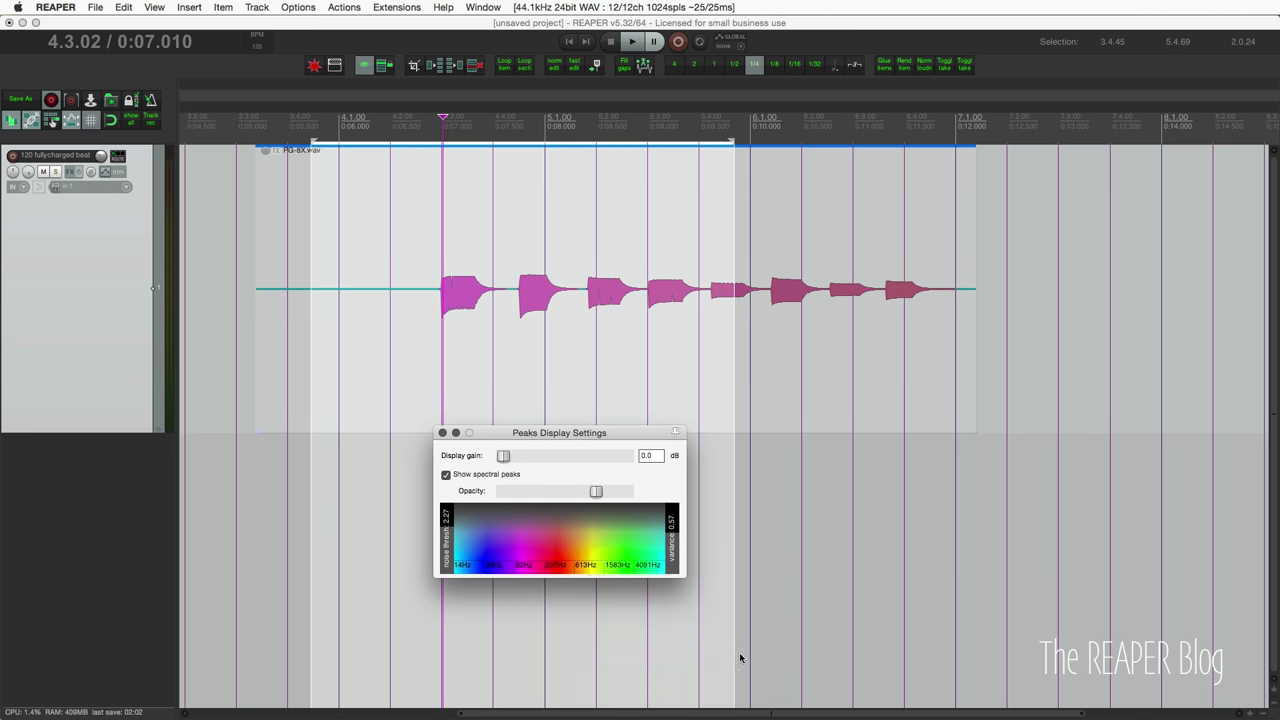
Step: Clear the time selection, select PG-8X and audition from 4.2.81, then set the position to 5.1.69
click(650, 358)
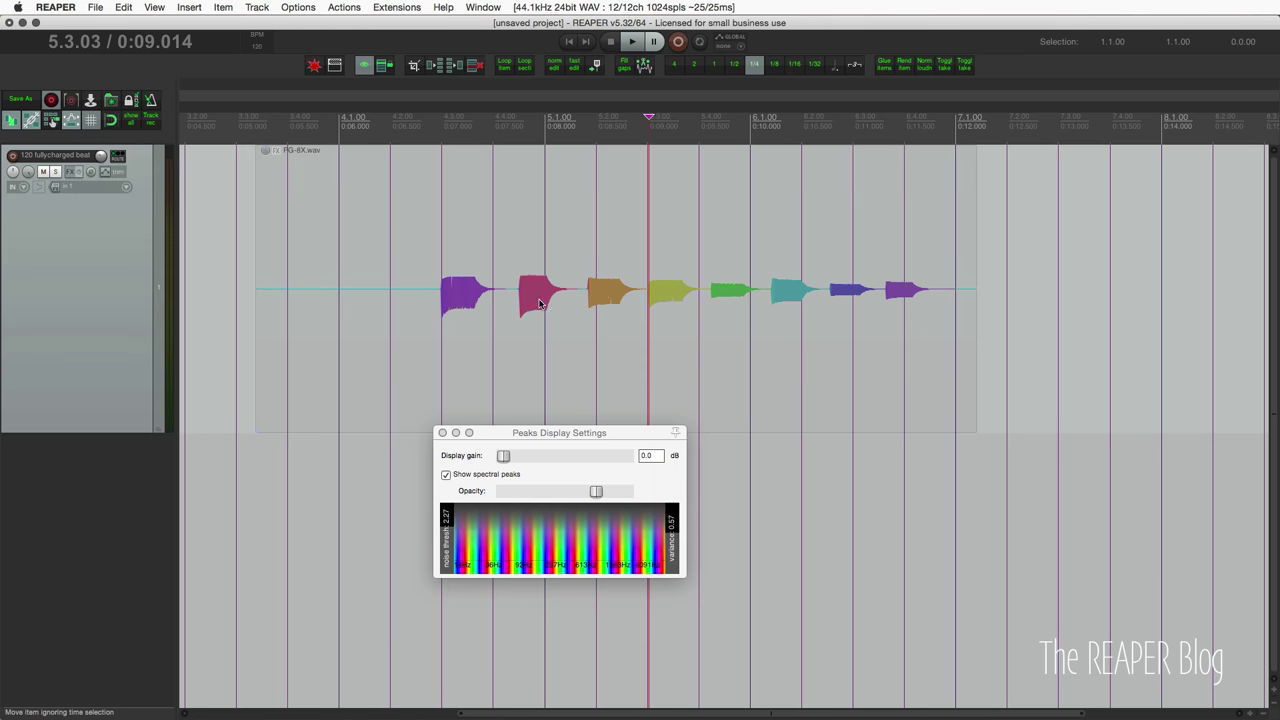
click(494, 371)
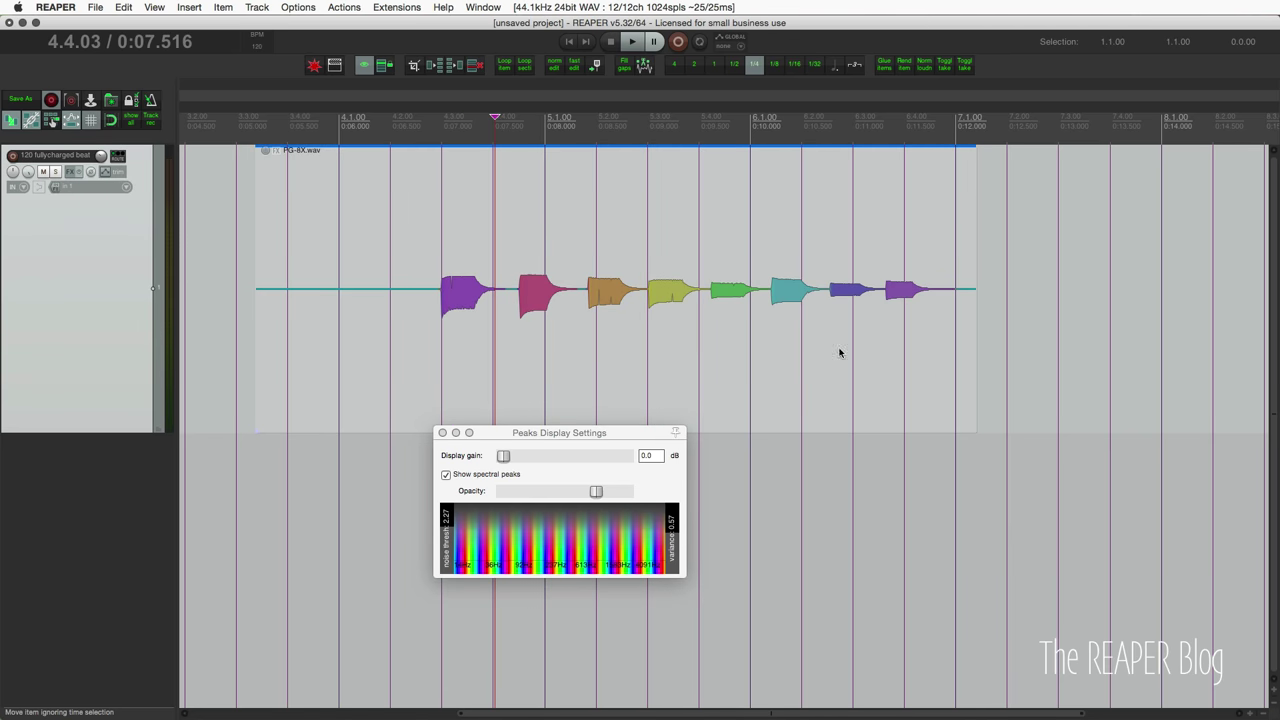
click(432, 329)
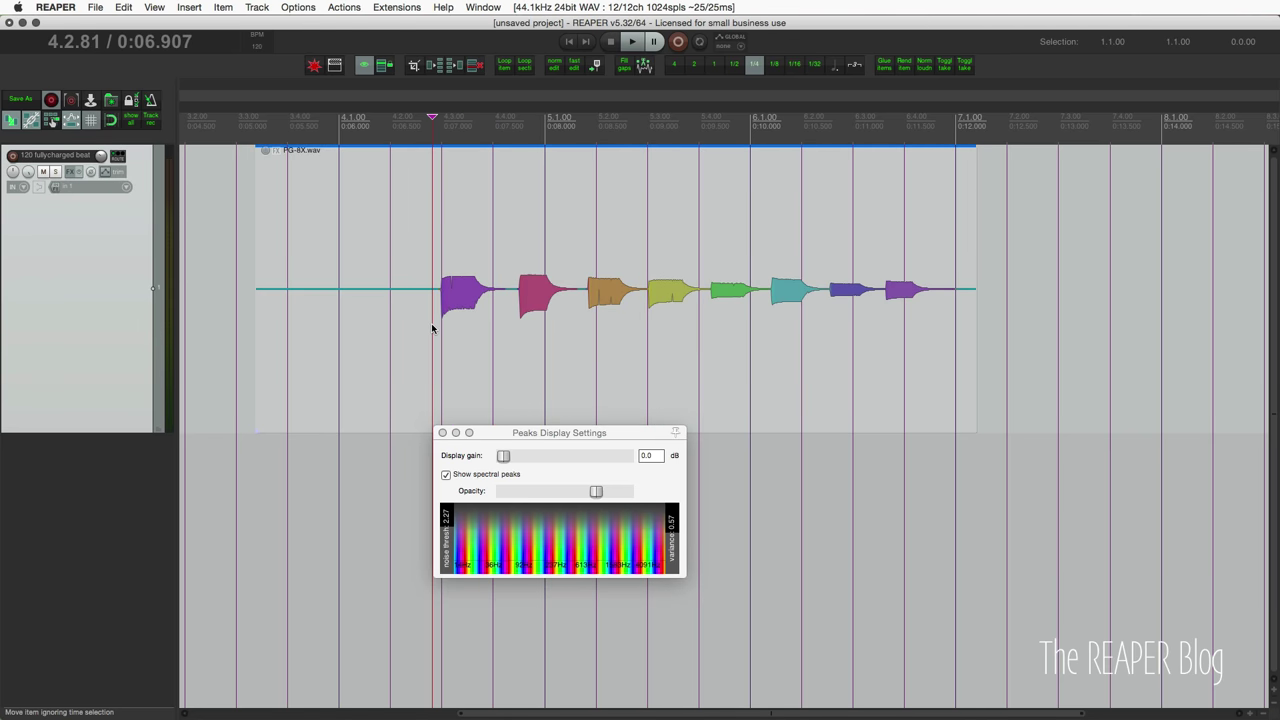
key(space)
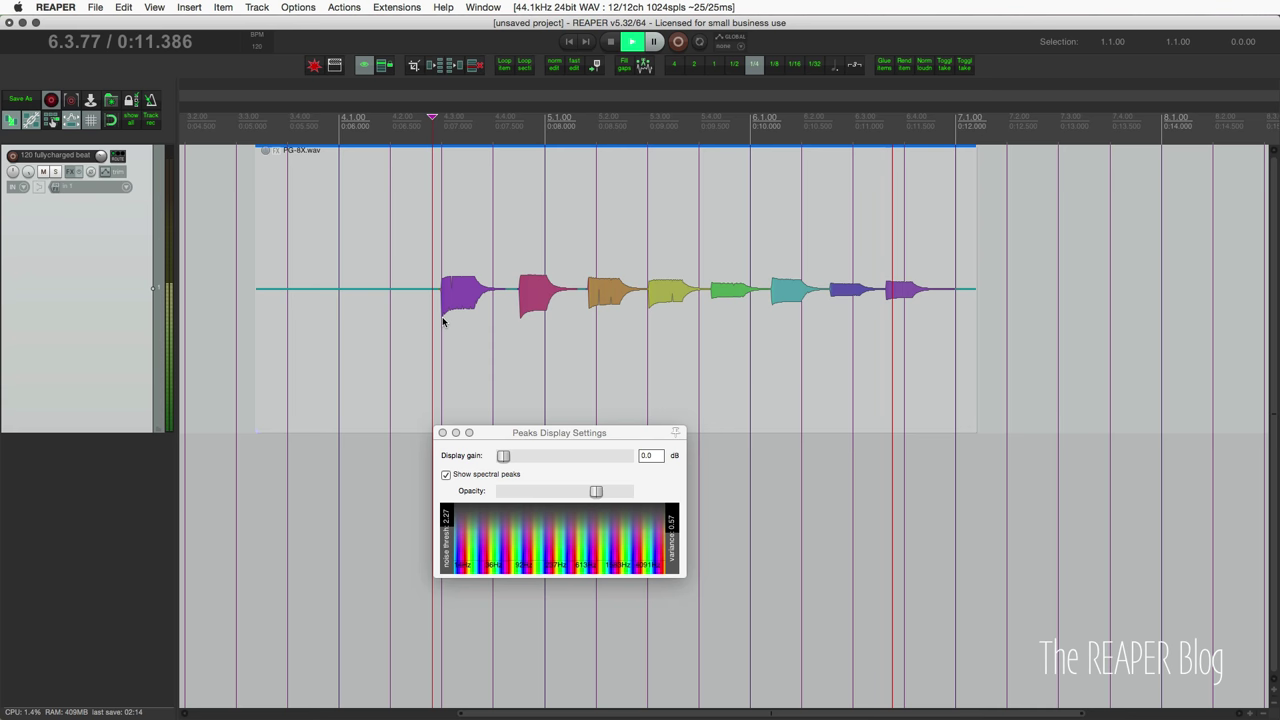
key(space)
click(505, 333)
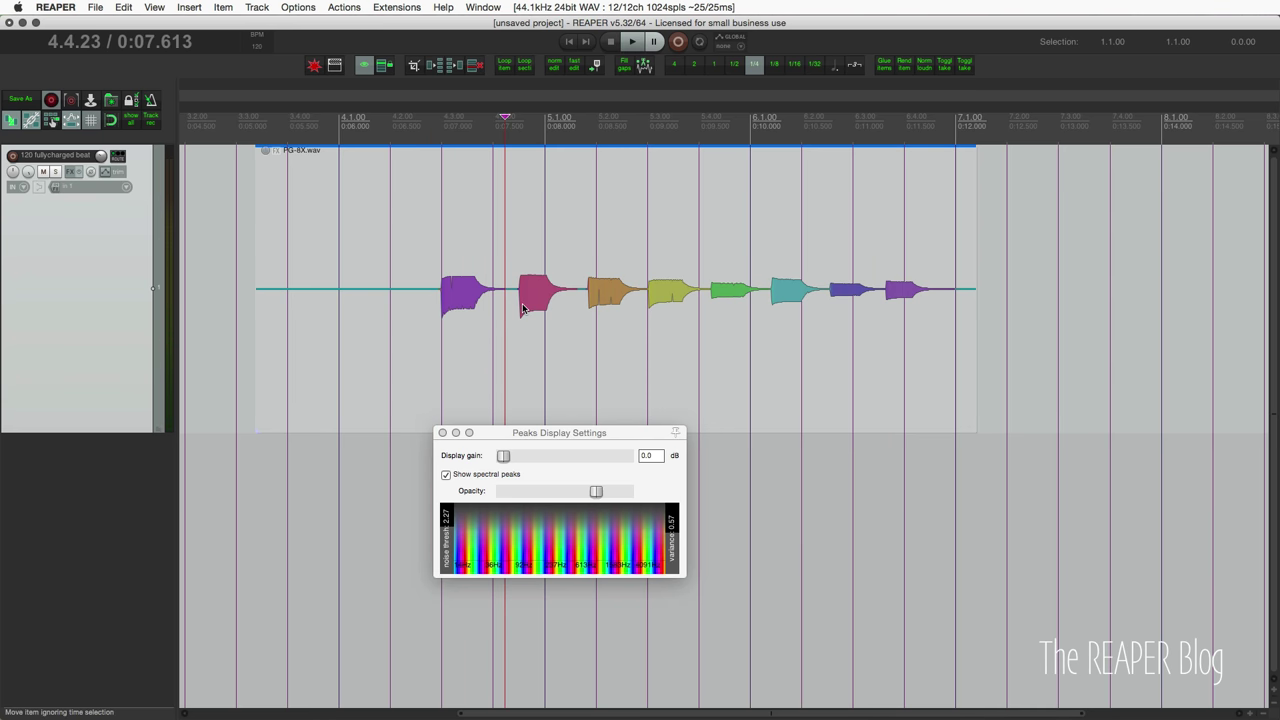
click(580, 344)
scroll(591, 357, down, 5)
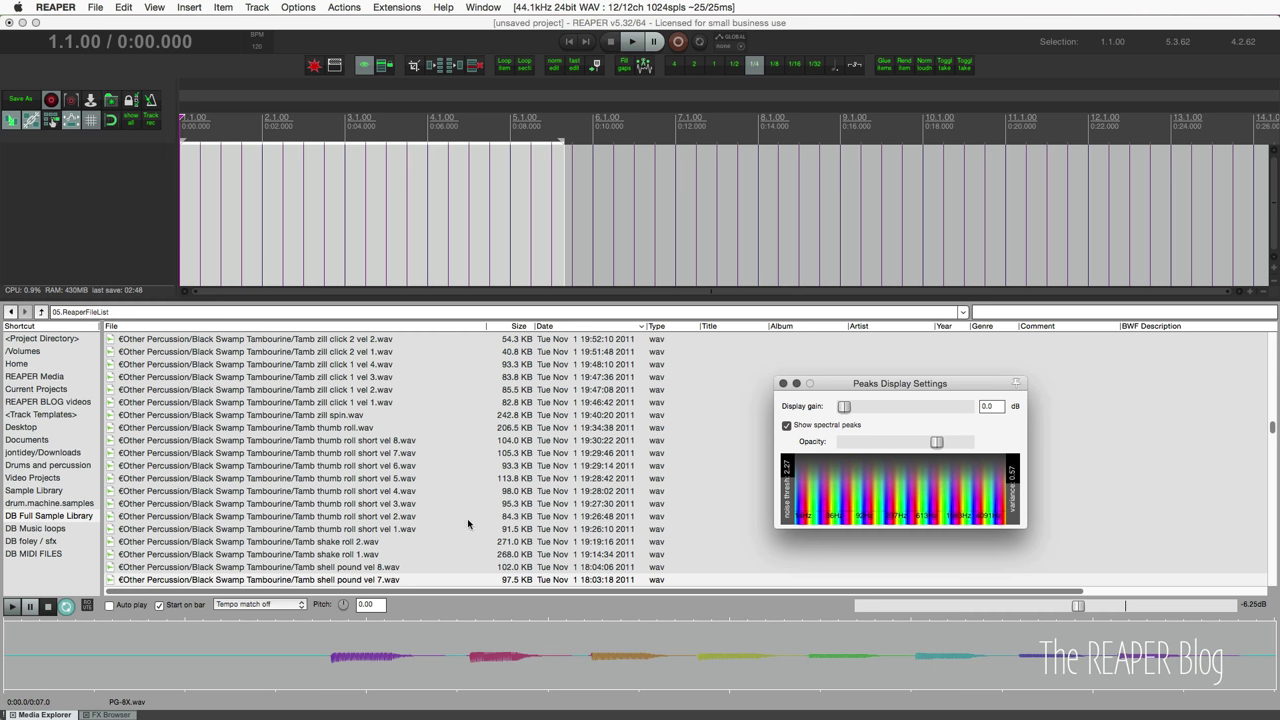
Step: In the DB Music loops library, preview 110 tricky chords mel.wav and 110 striking.wav
click(78, 530)
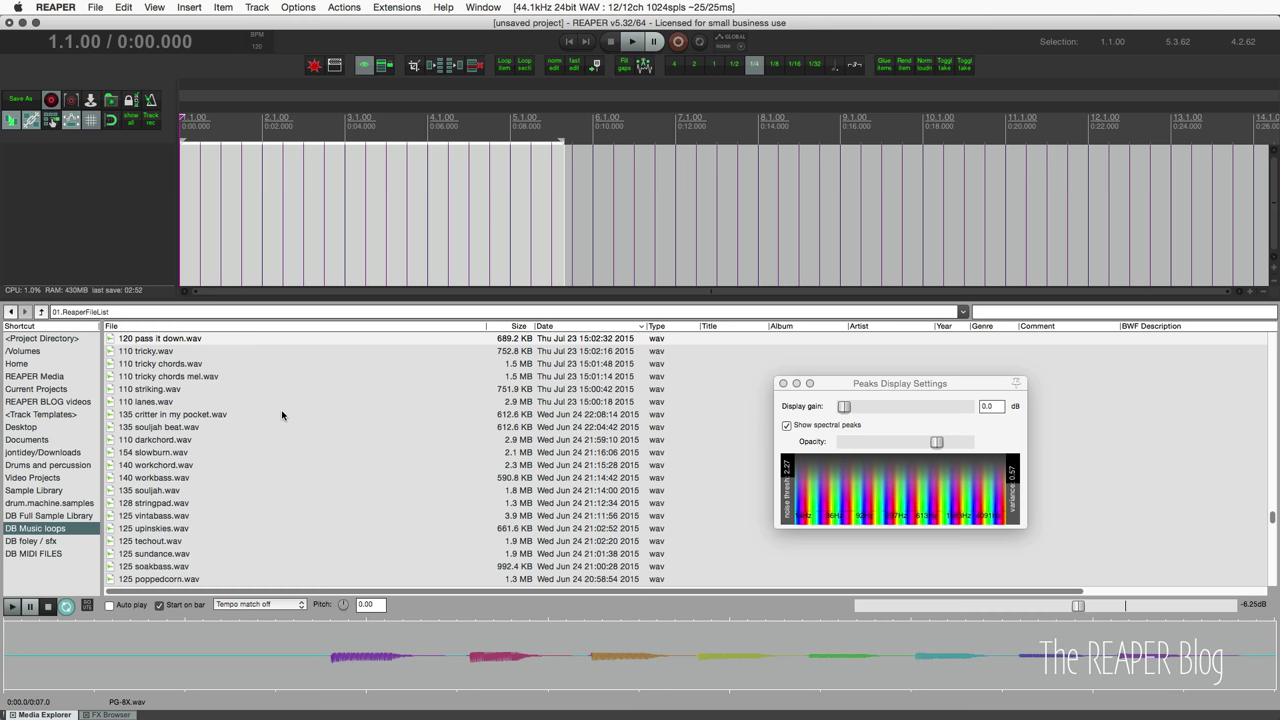
key(Tab)
key(Down)
key(Down)
key(Down)
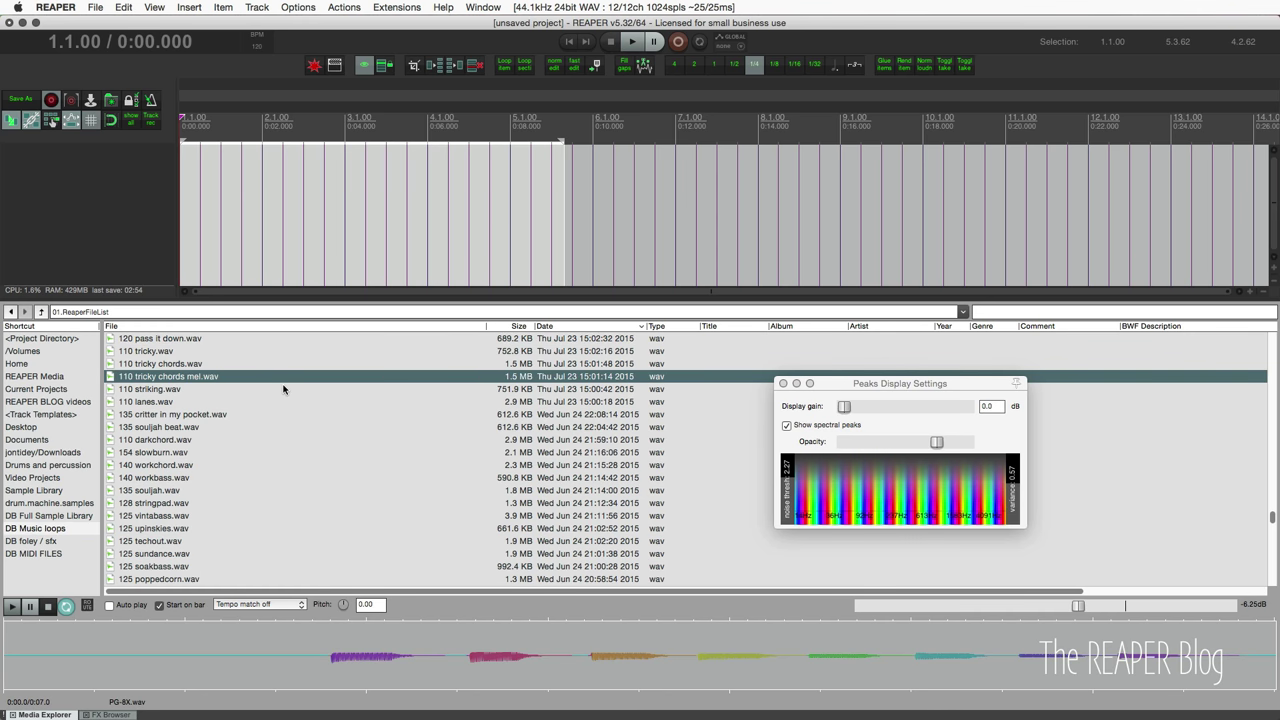
key(space)
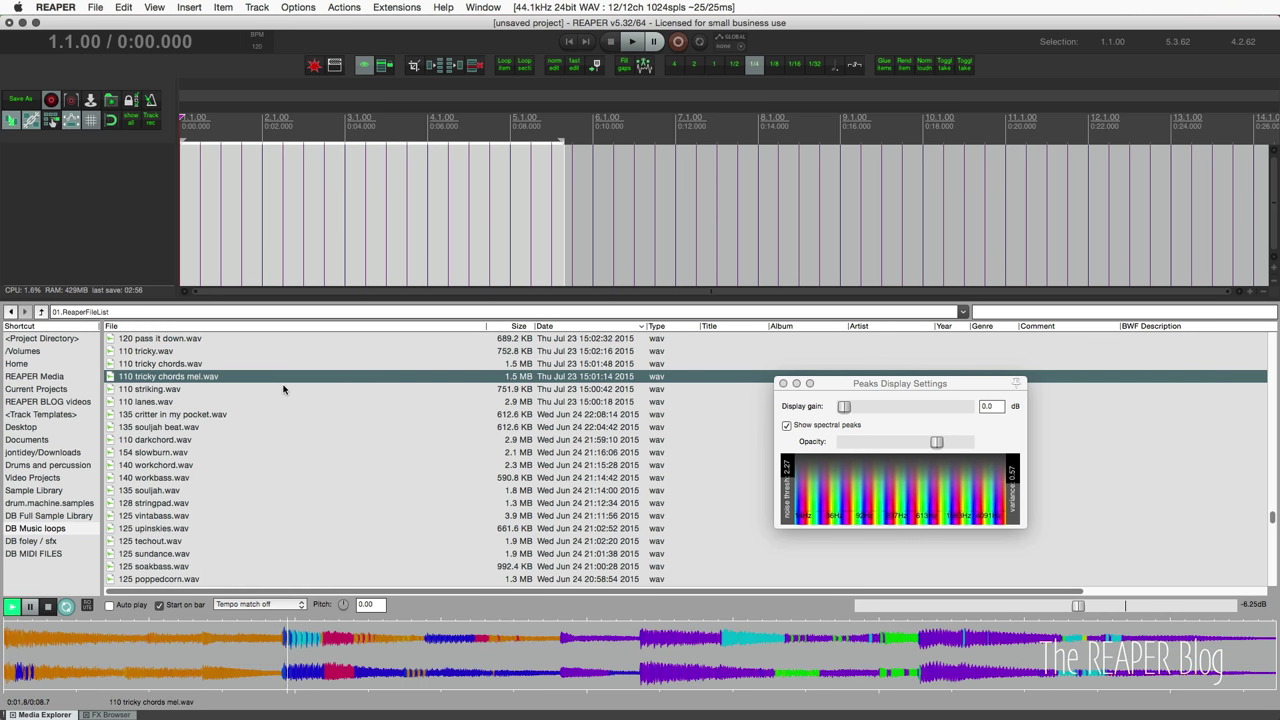
key(space)
key(Down)
key(space)
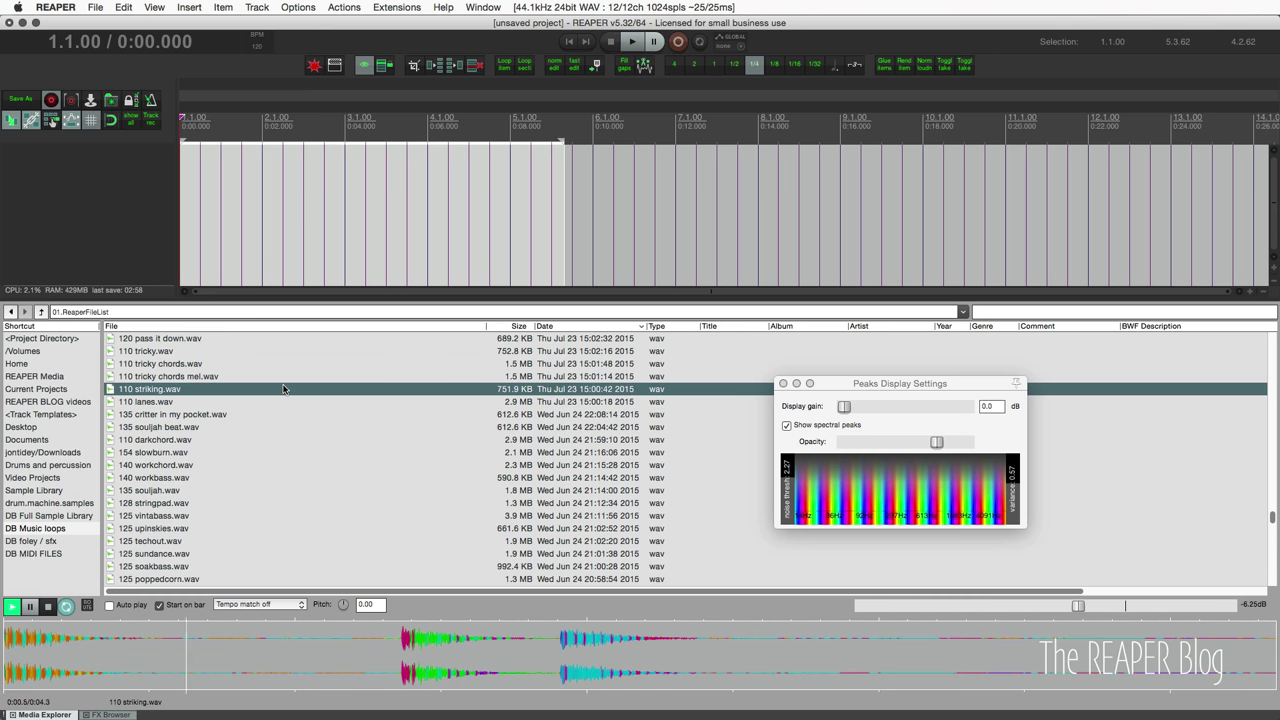
key(space)
Step: Audition the tabla_03 loop, then load Fm_Lead_07_Wet for preview
scroll(284, 389, down, 10)
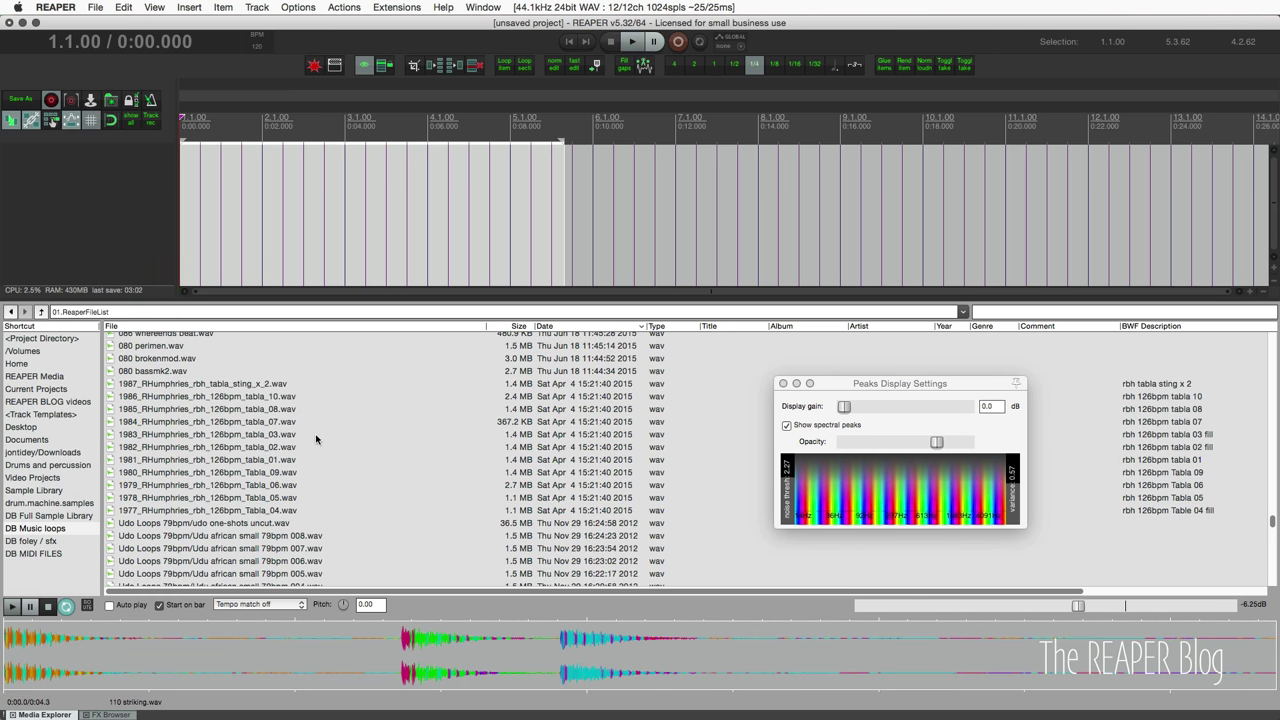
click(315, 438)
key(space)
key(space)
scroll(352, 474, down, 5)
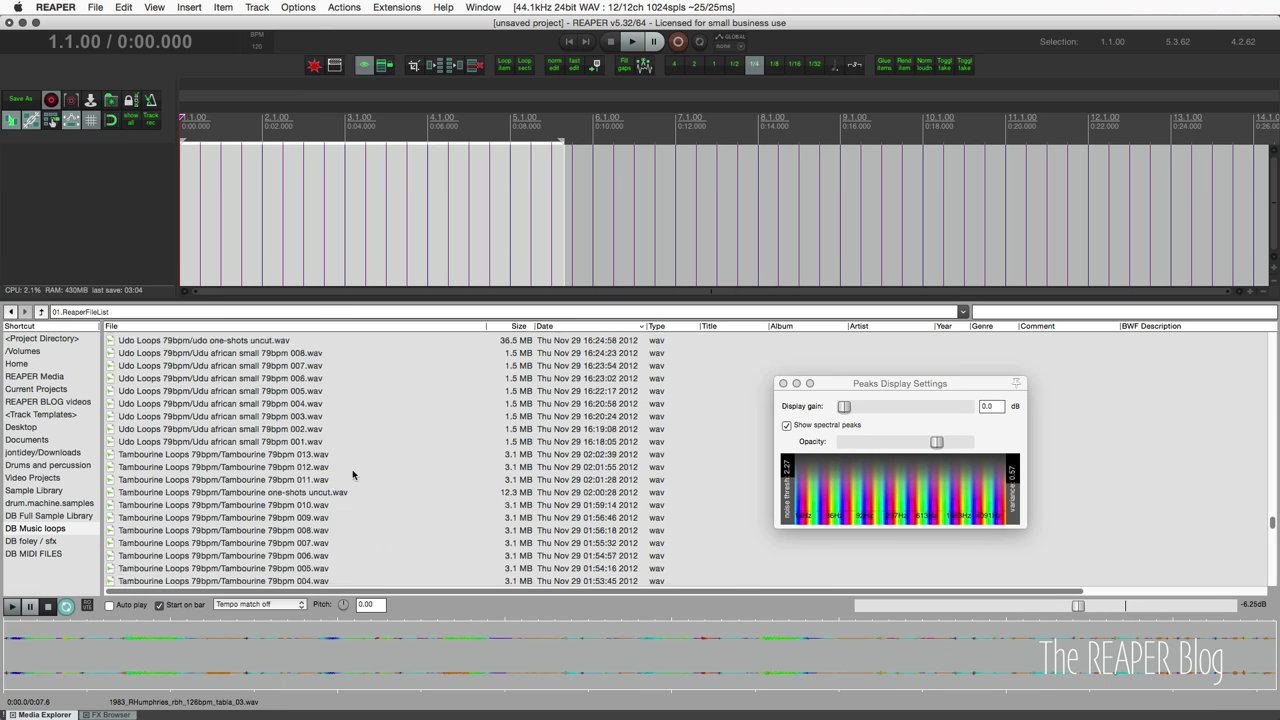
scroll(352, 474, down, 15)
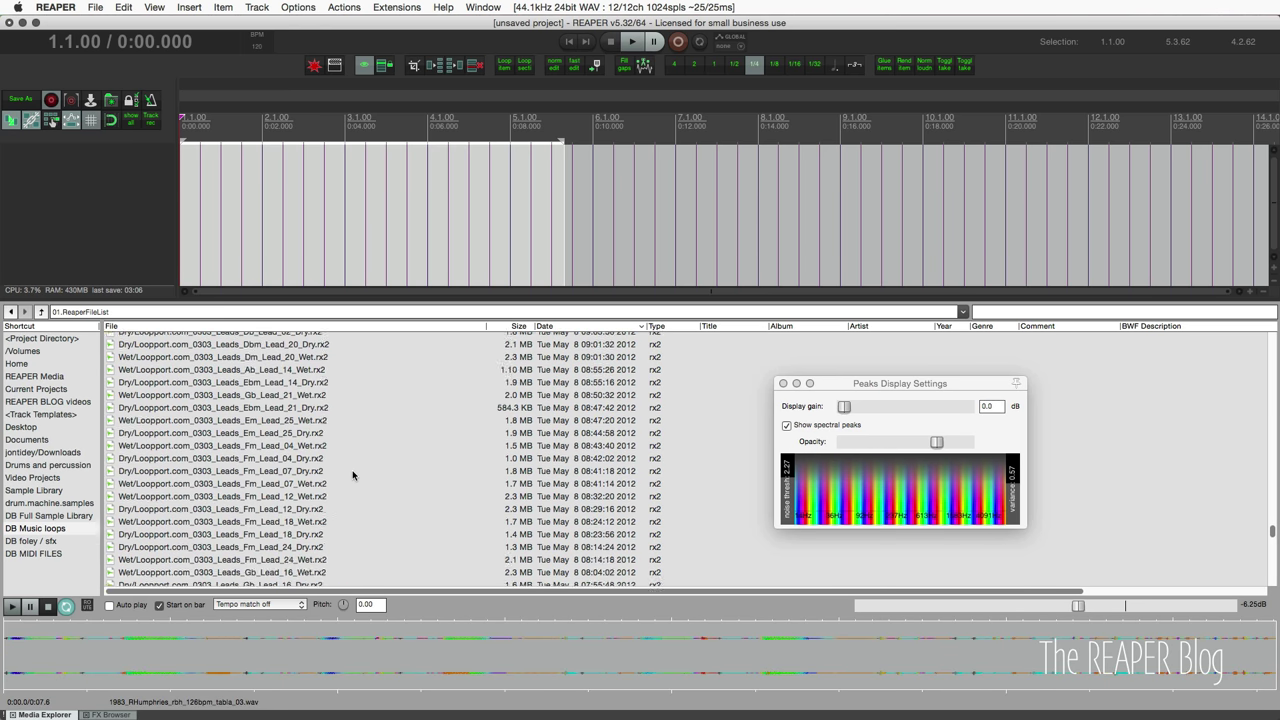
scroll(352, 474, down, 1)
click(352, 466)
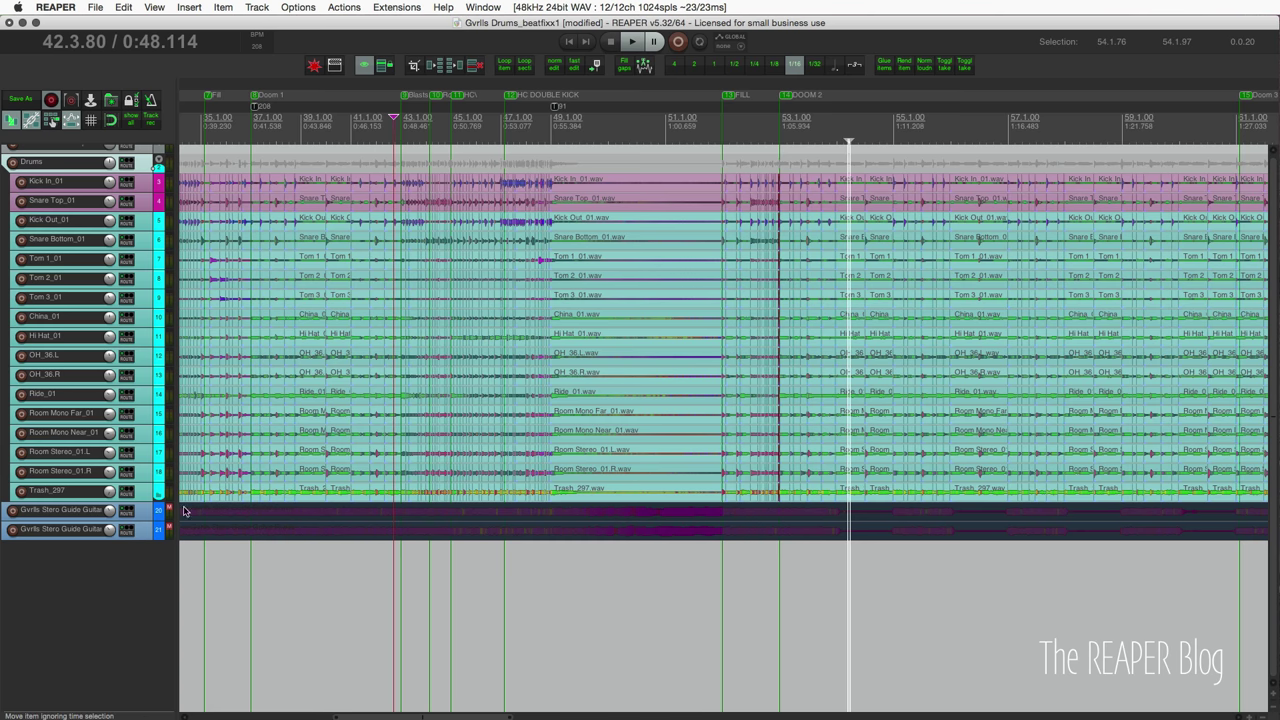
click(127, 511)
scroll(420, 514, down, 3)
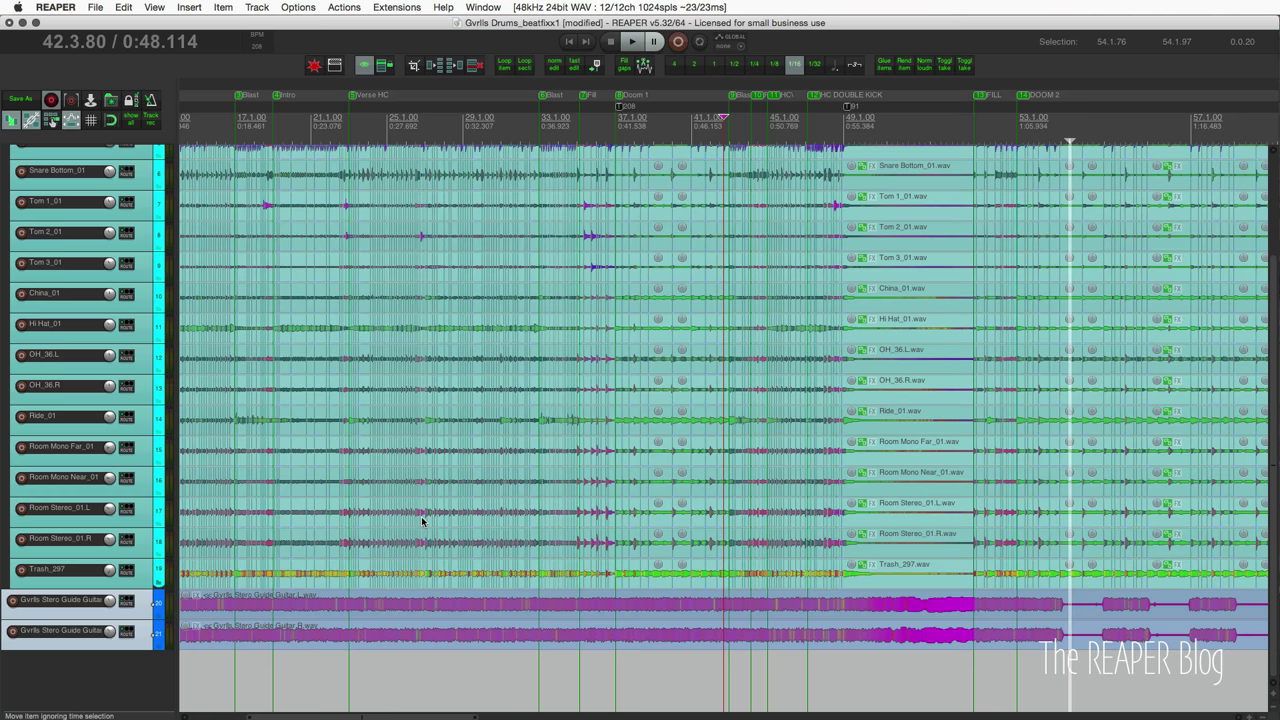
scroll(422, 521, up, 3)
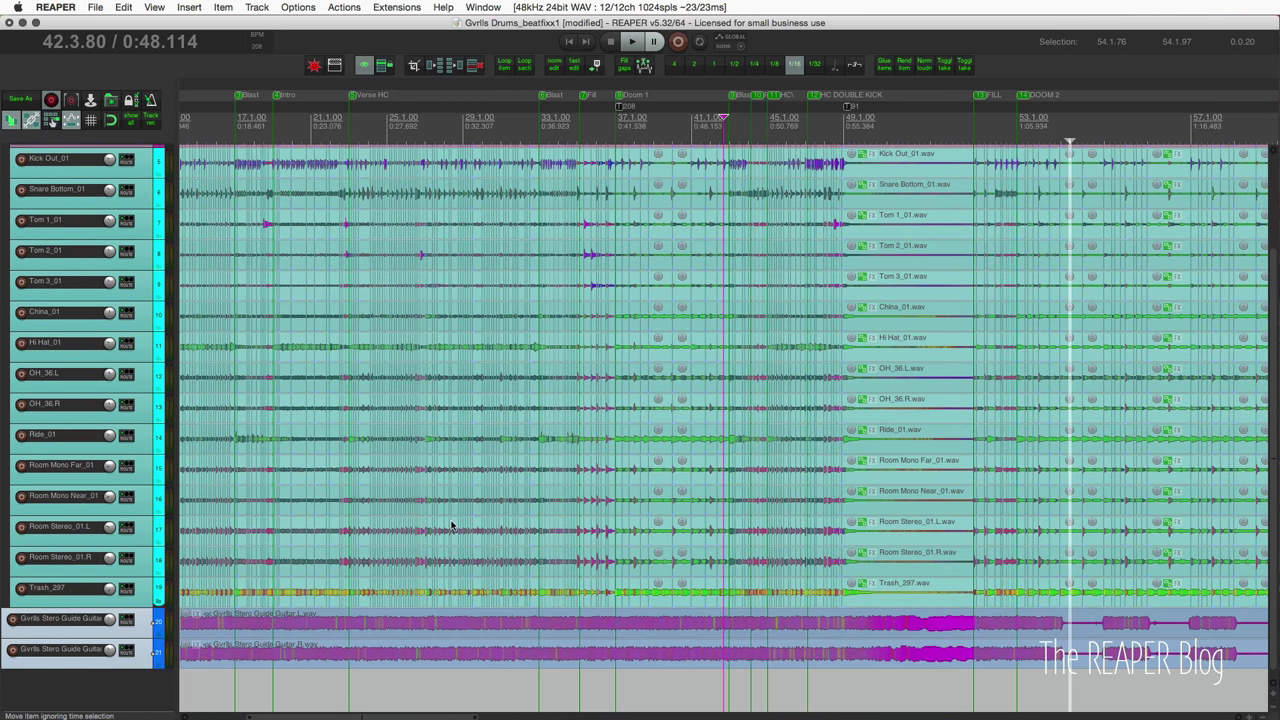
key(z)
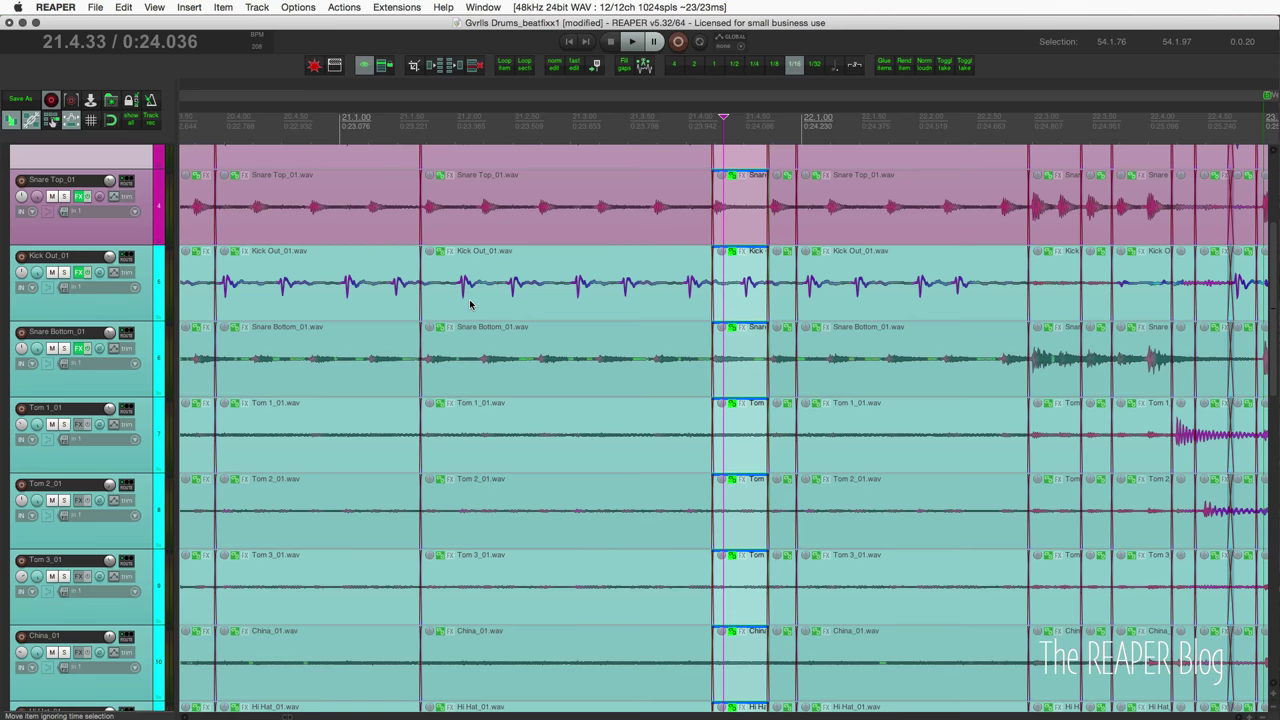
scroll(465, 302, up, 4)
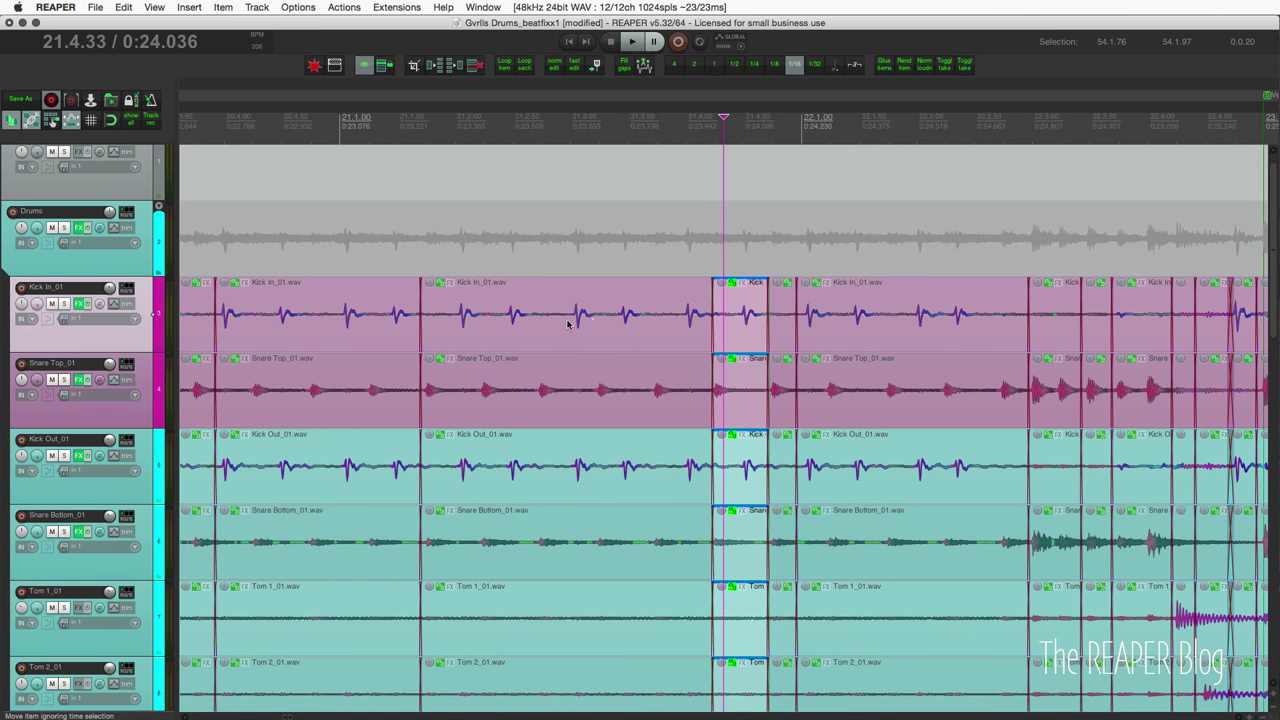
click(596, 390)
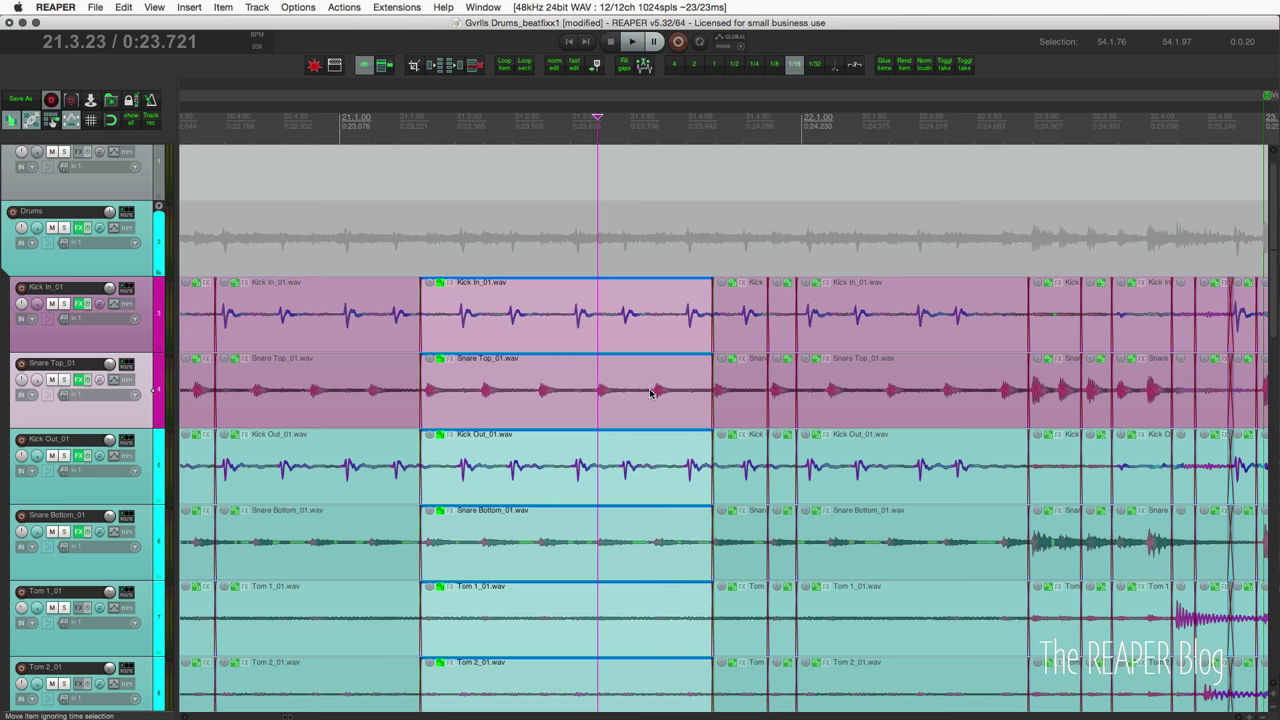
scroll(638, 428, down, 2)
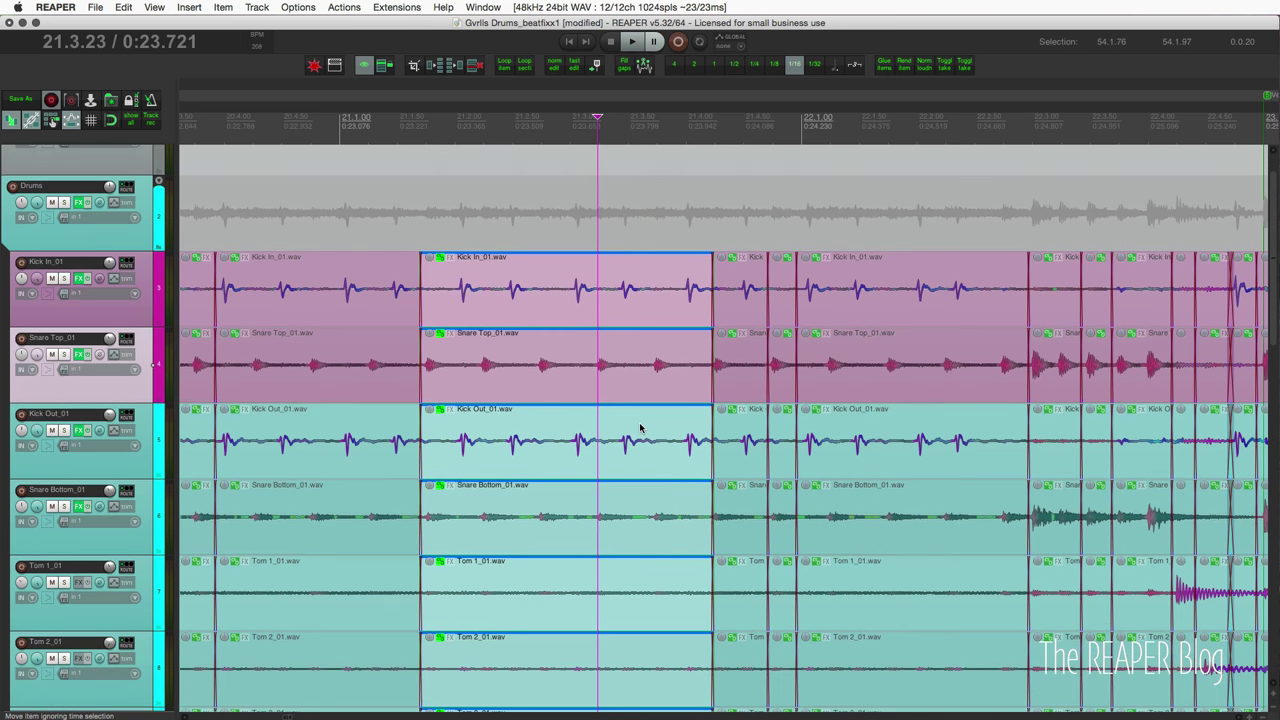
scroll(580, 506, down, 1)
scroll(580, 514, down, 6)
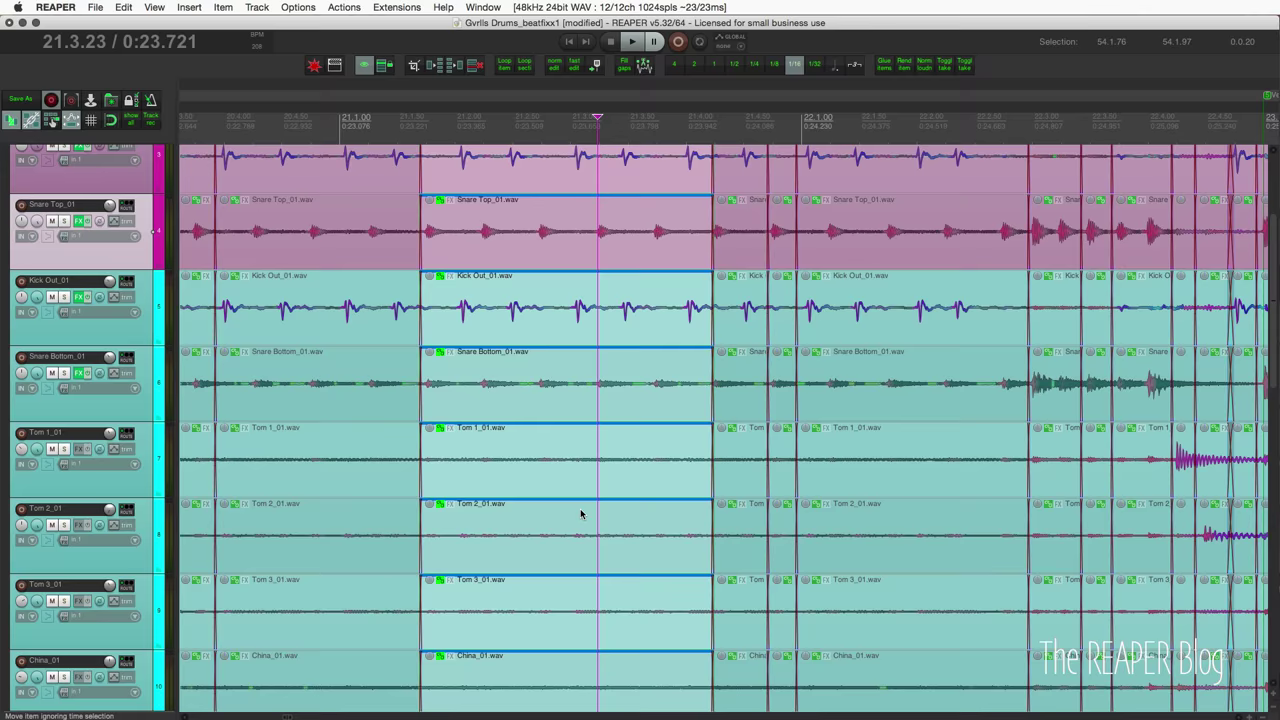
scroll(580, 514, down, 1)
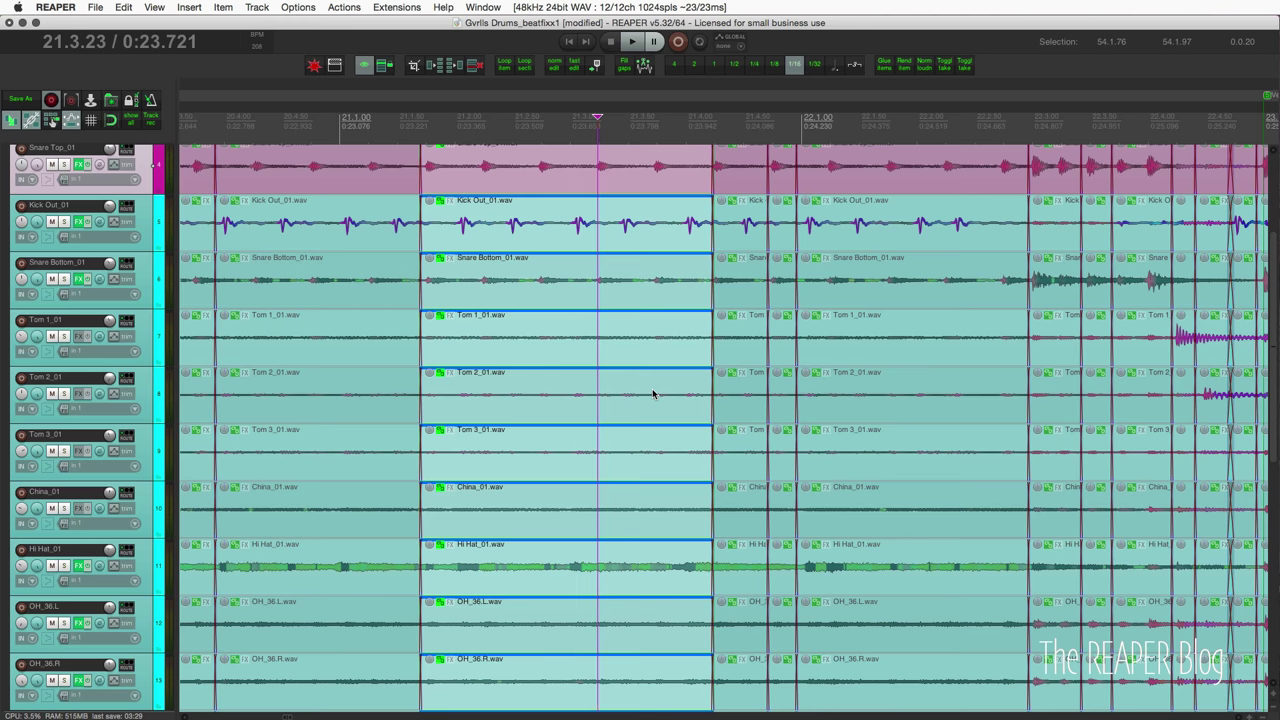
scroll(653, 393, right, 2)
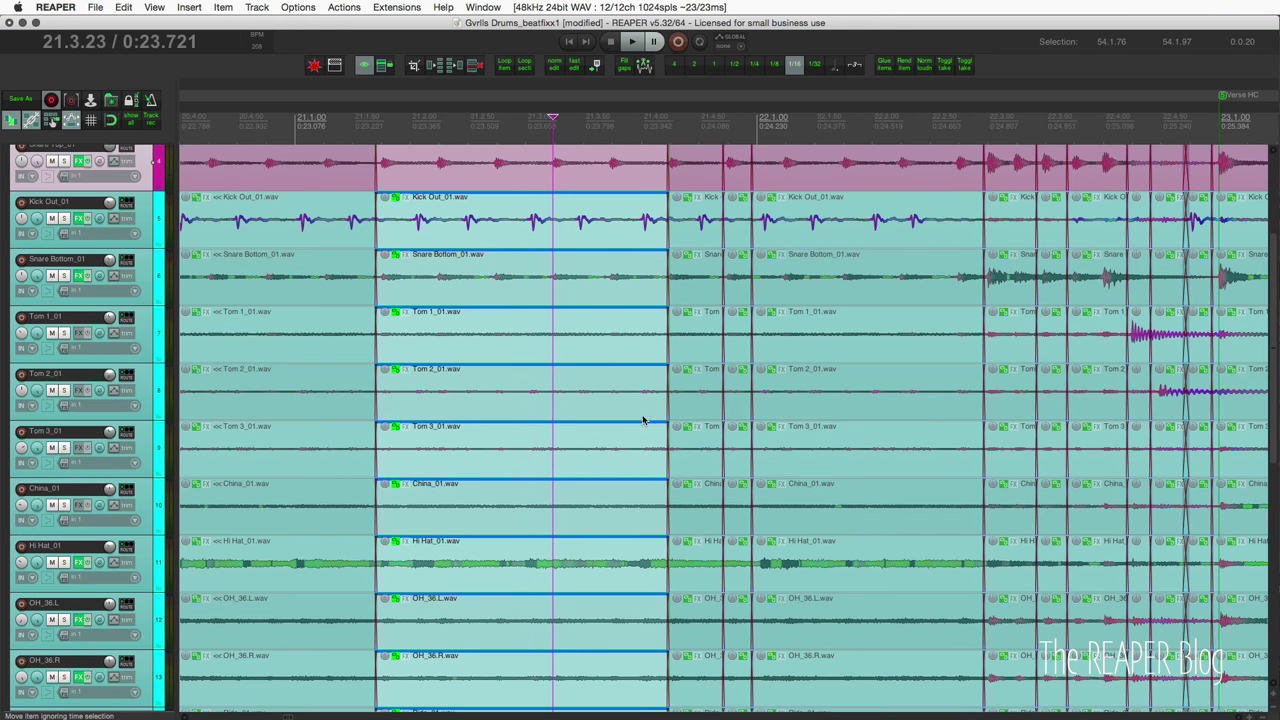
key(ctrl+Page_Down)
click(577, 521)
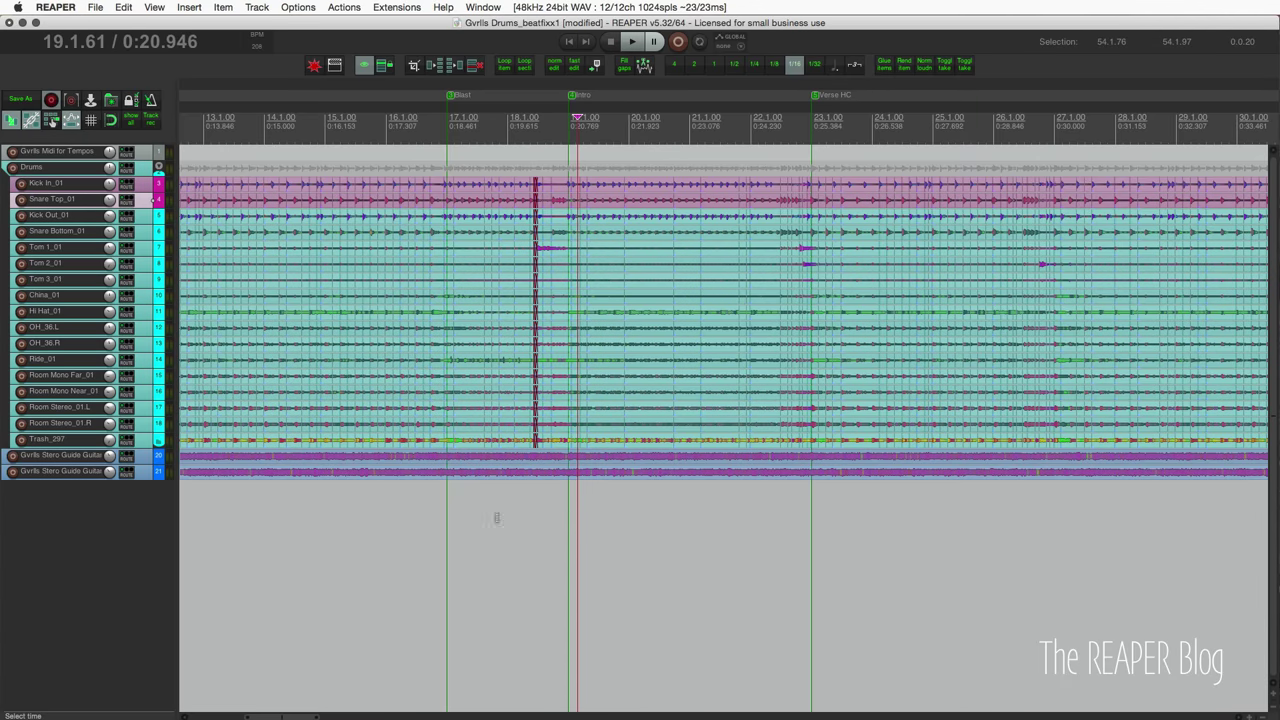
key(ctrl+m)
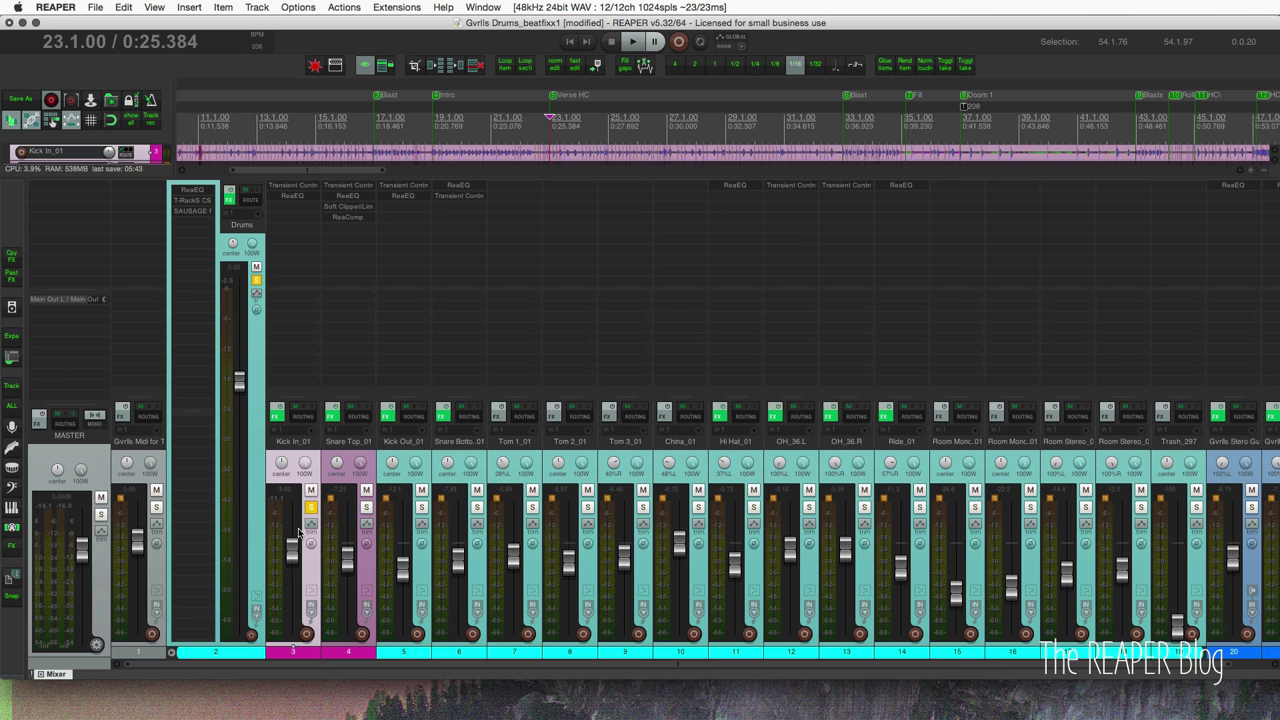
Step: Play the drum mix and pull the Kick In_01 fader down to -42.2 dB
key(space)
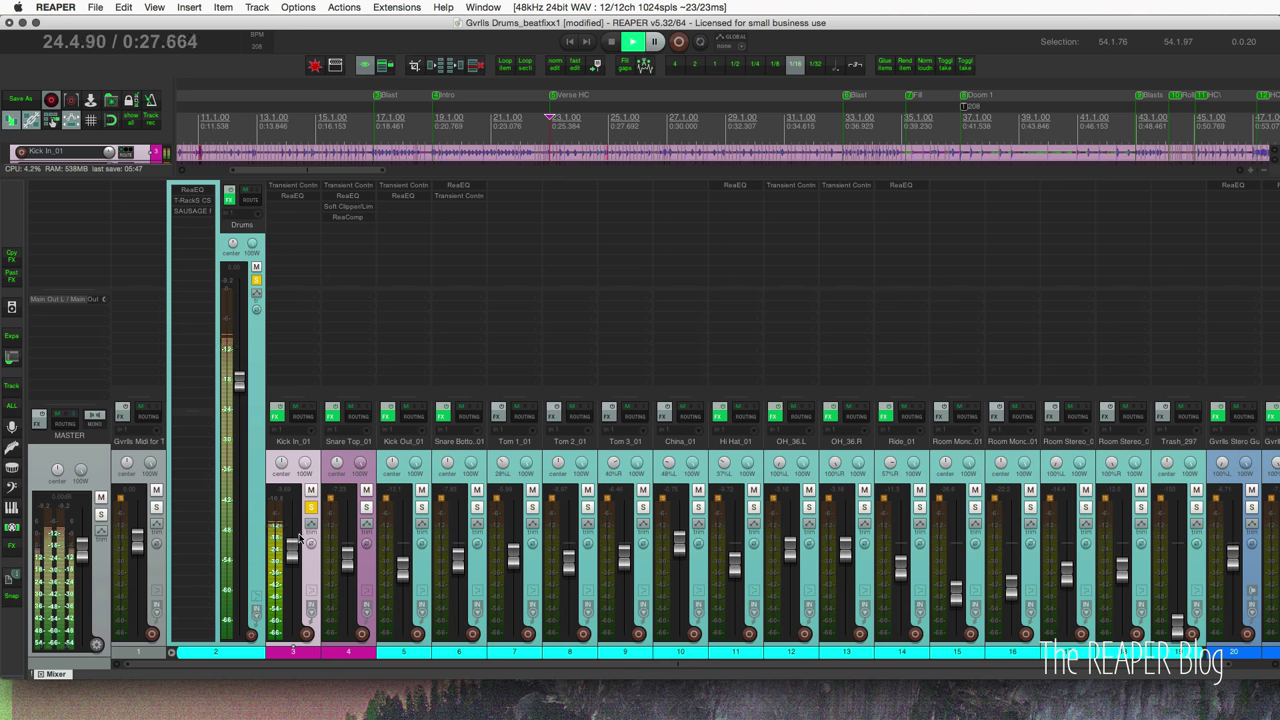
drag(296, 557, 293, 606)
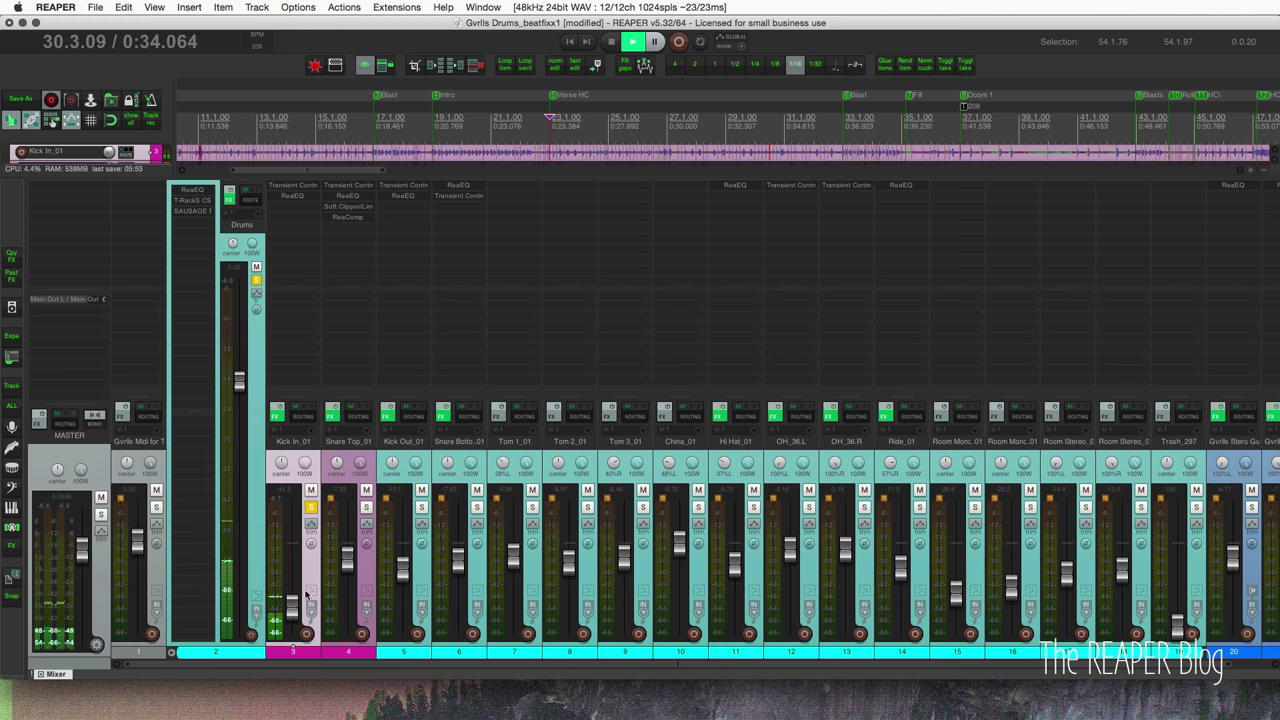
click(257, 7)
mouse_move(298, 7)
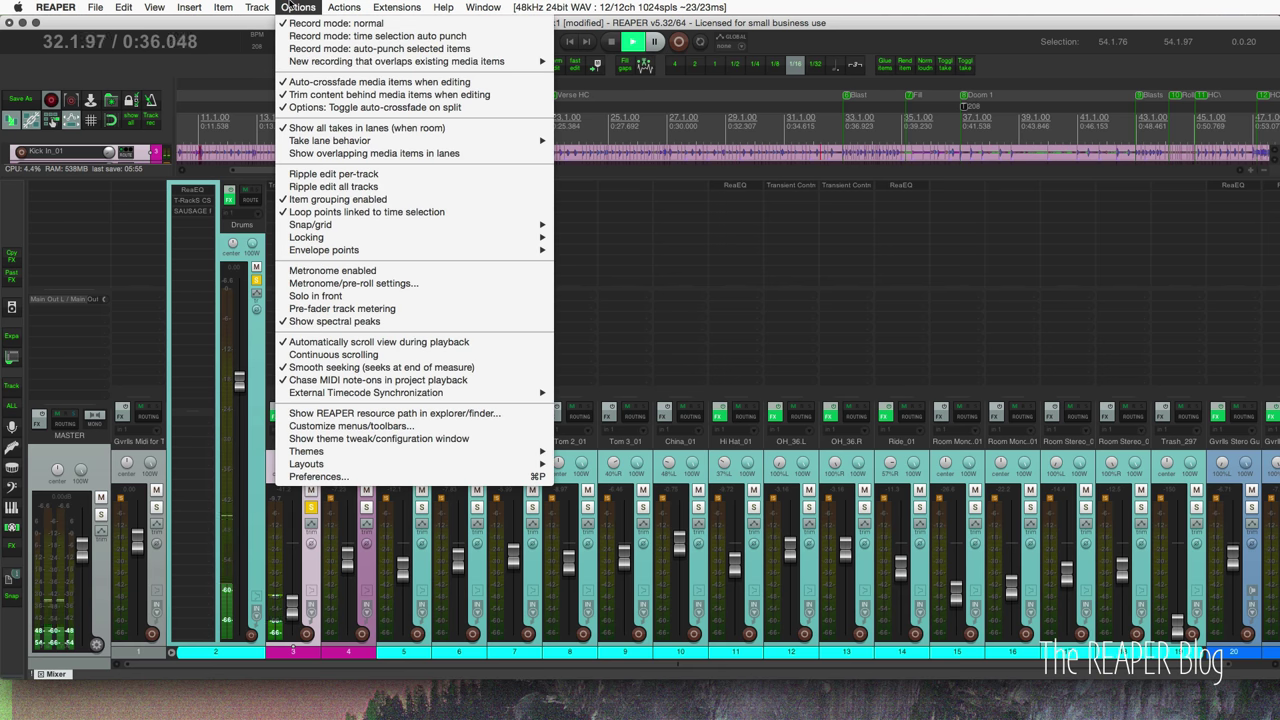
click(349, 310)
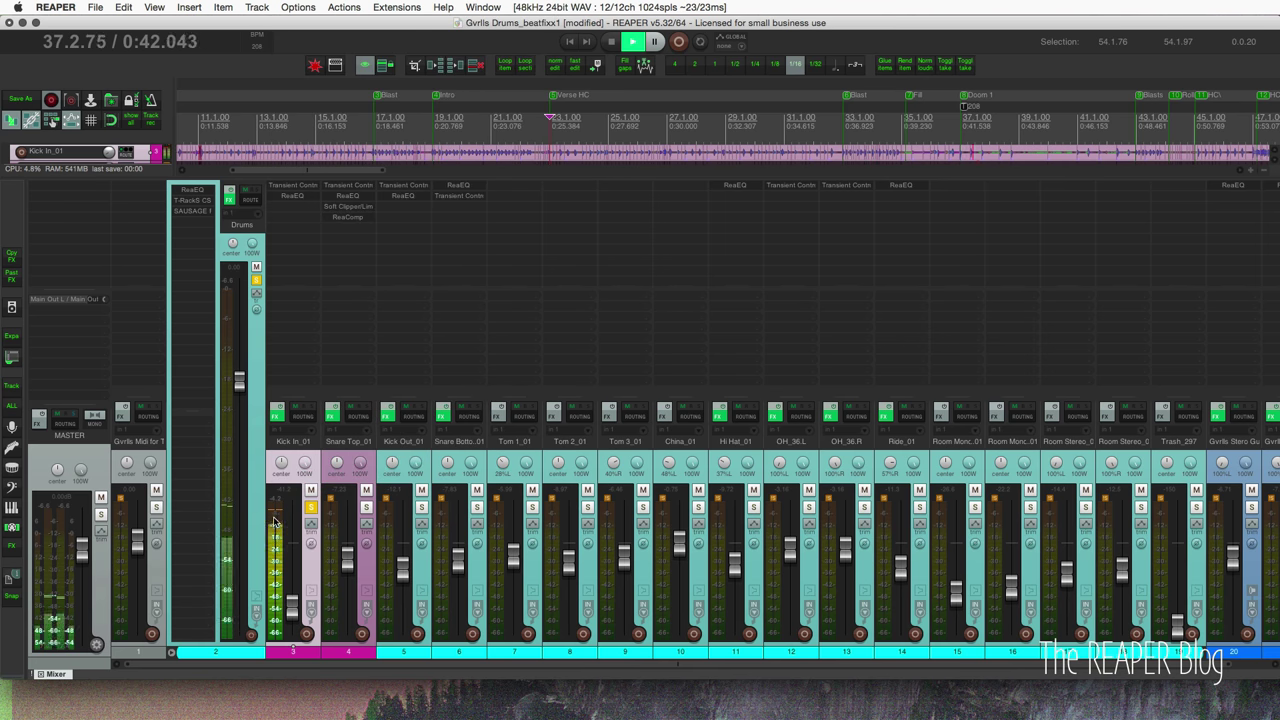
click(297, 197)
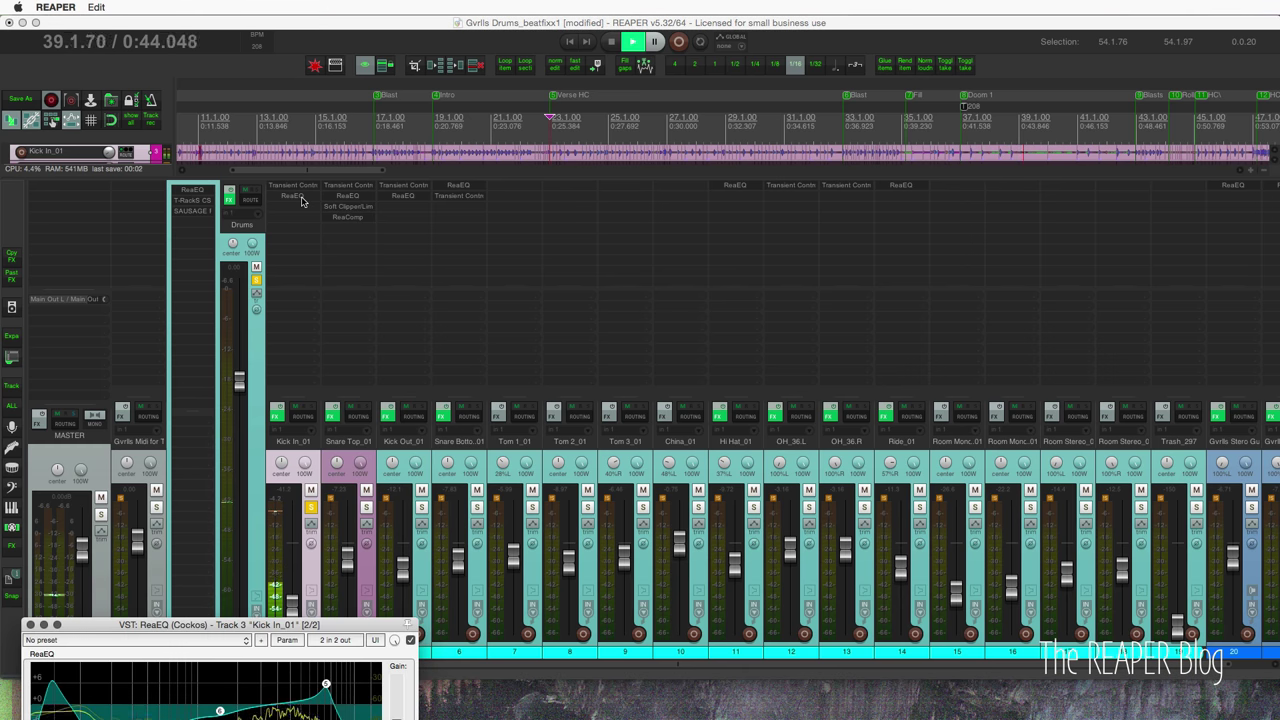
click(301, 200)
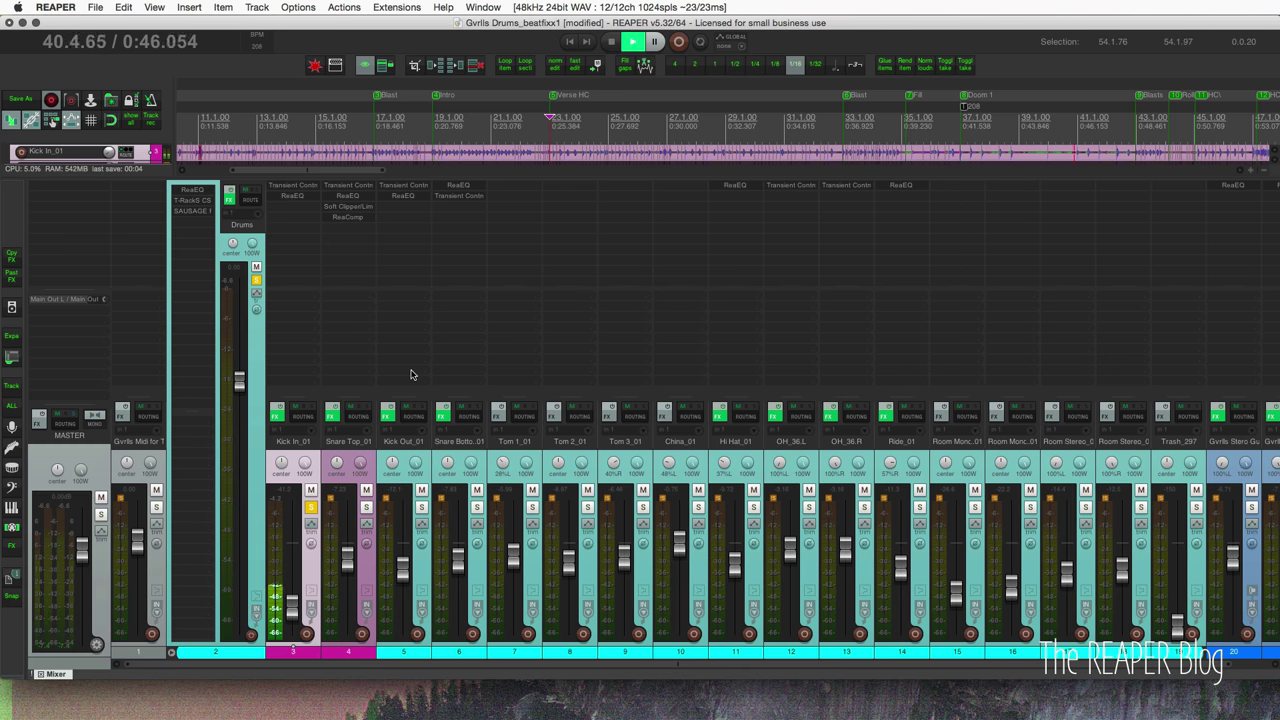
key(space)
drag(292, 606, 292, 578)
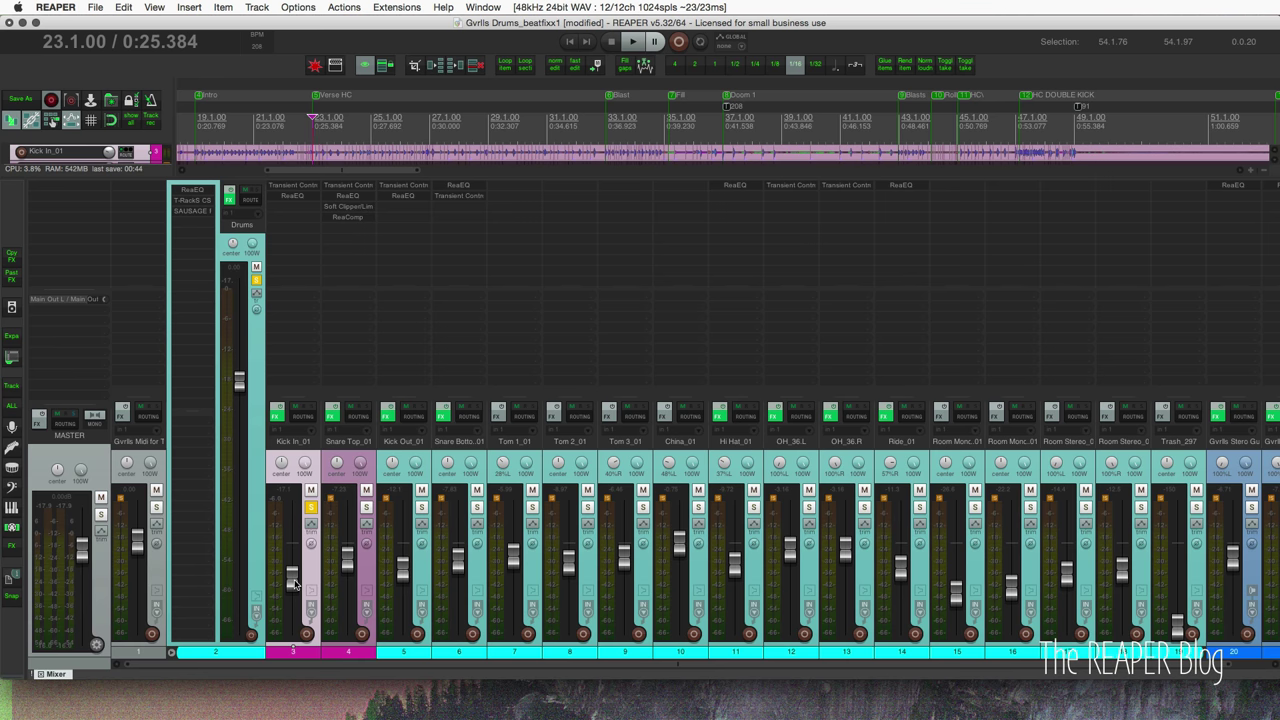
Step: Select the drum tracks from Kick In_01 to Trash_297, ending on Kick In_01 alone
click(254, 447)
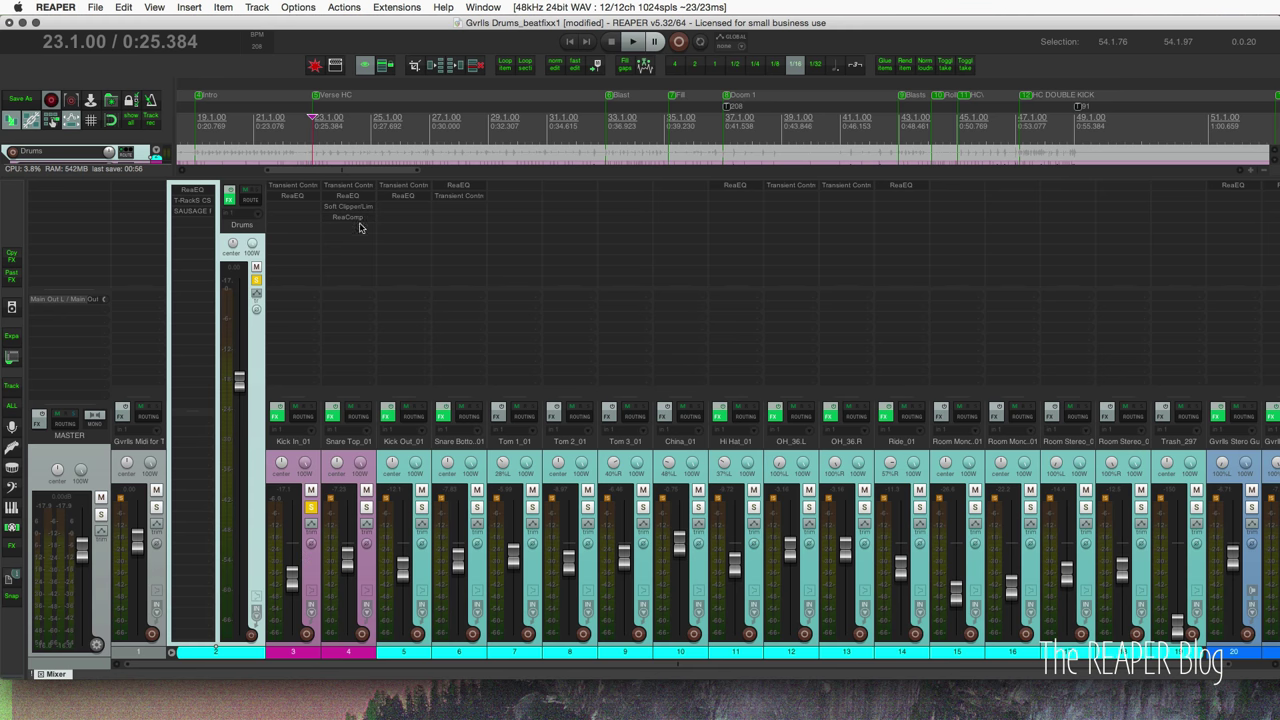
scroll(460, 148, down, 2)
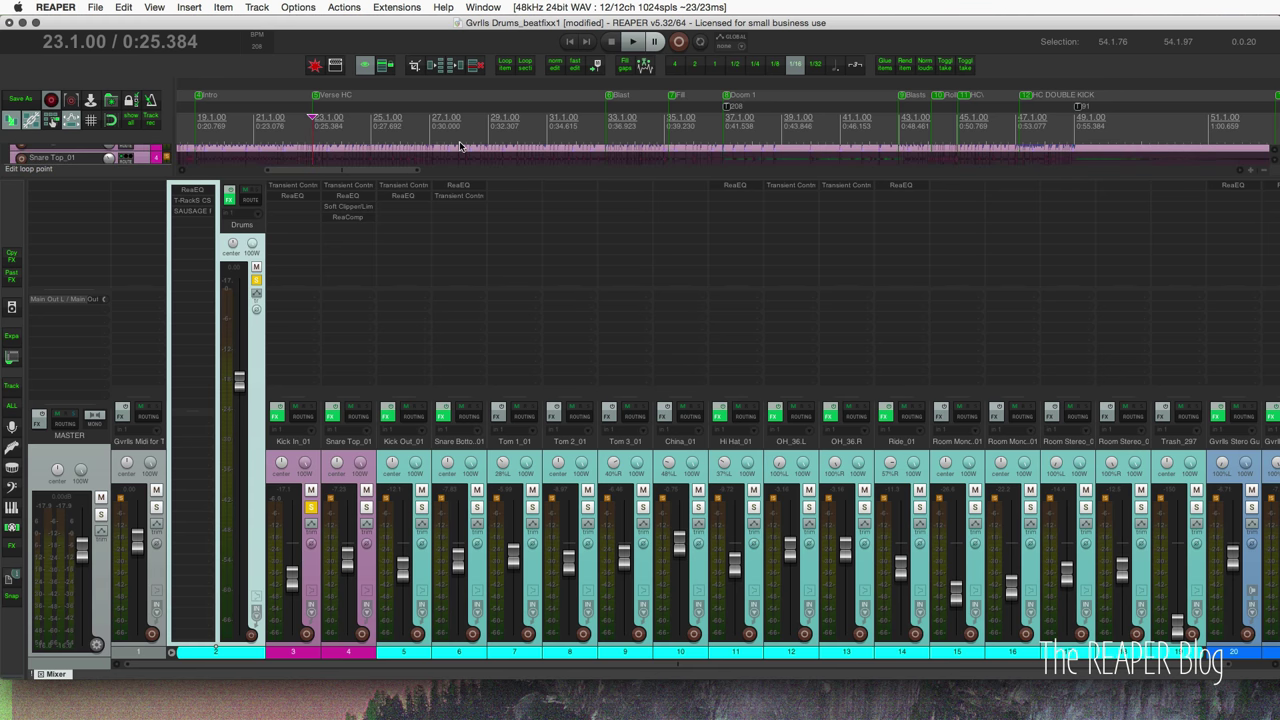
scroll(460, 150, up, 1)
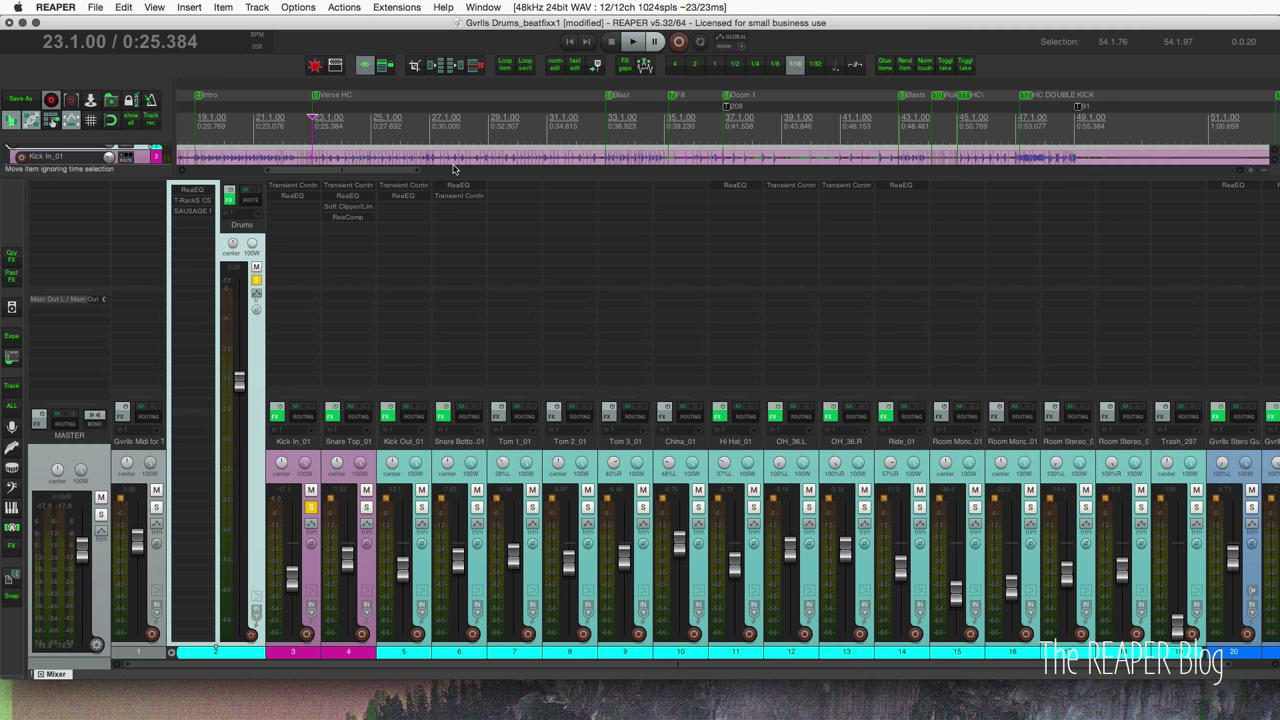
shift+click(1194, 573)
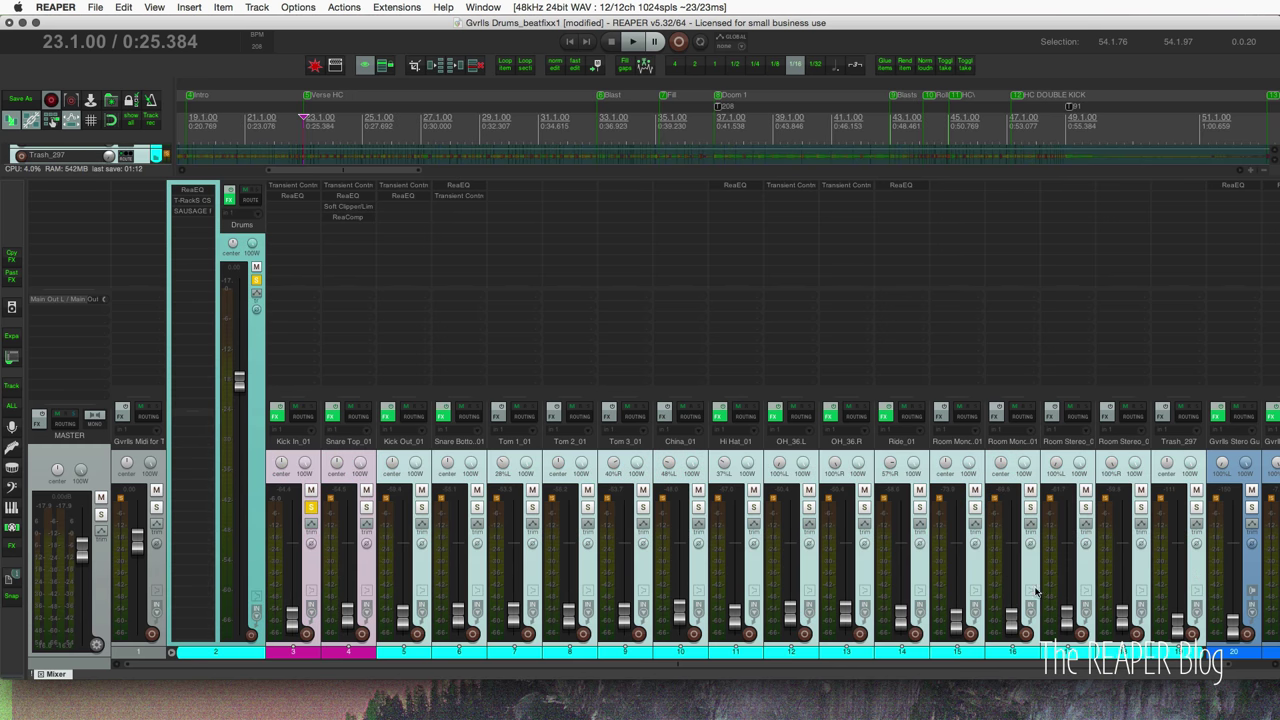
click(316, 511)
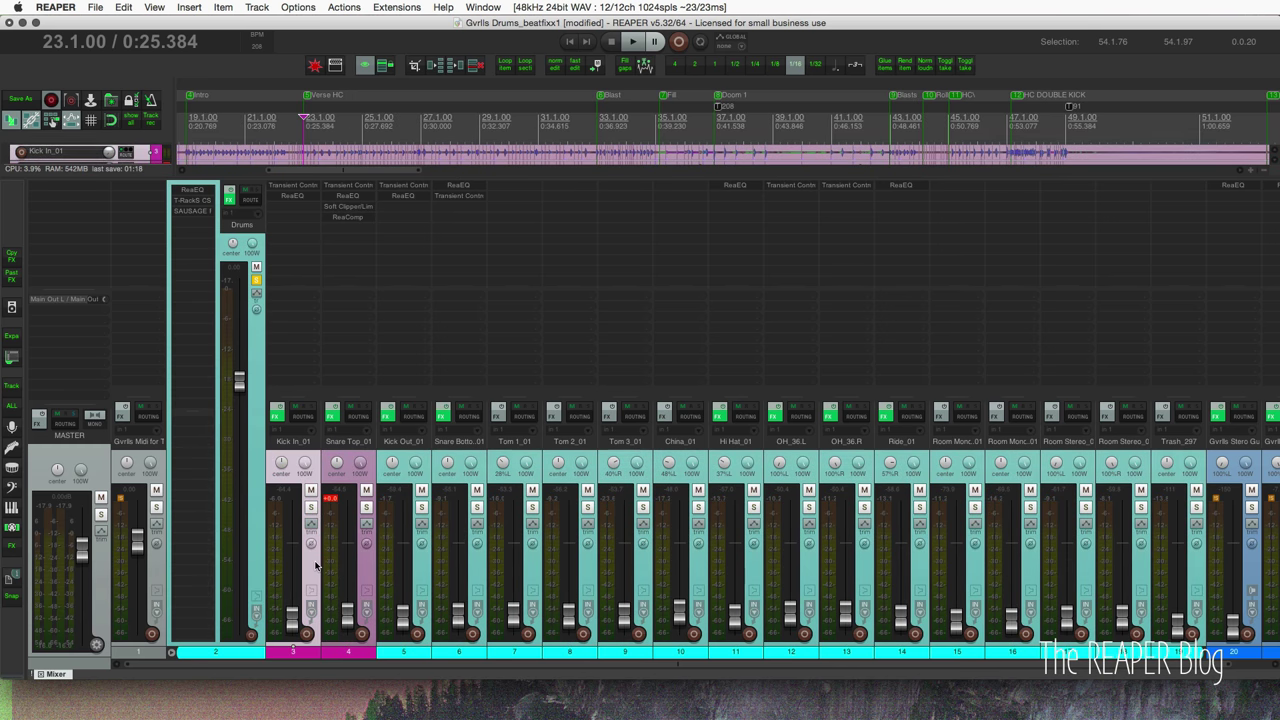
Step: Turn off pre-fader track metering in the Options menu
click(387, 8)
mouse_move(298, 8)
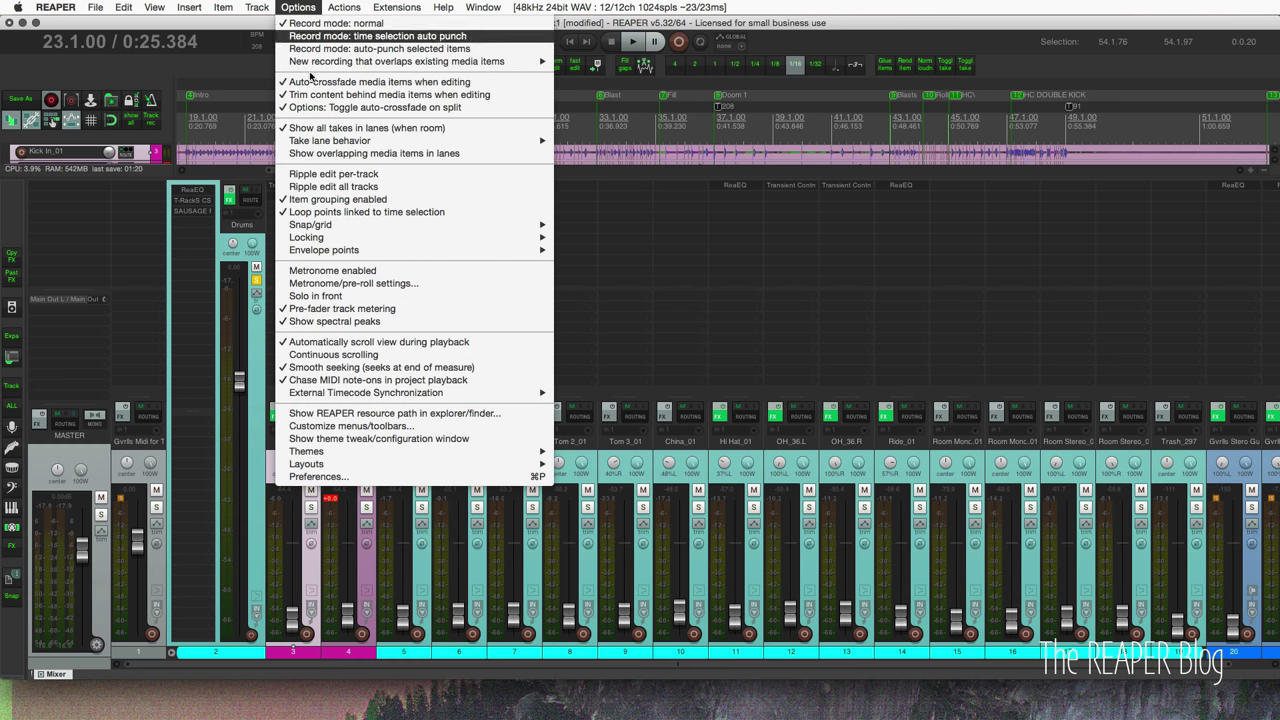
click(410, 308)
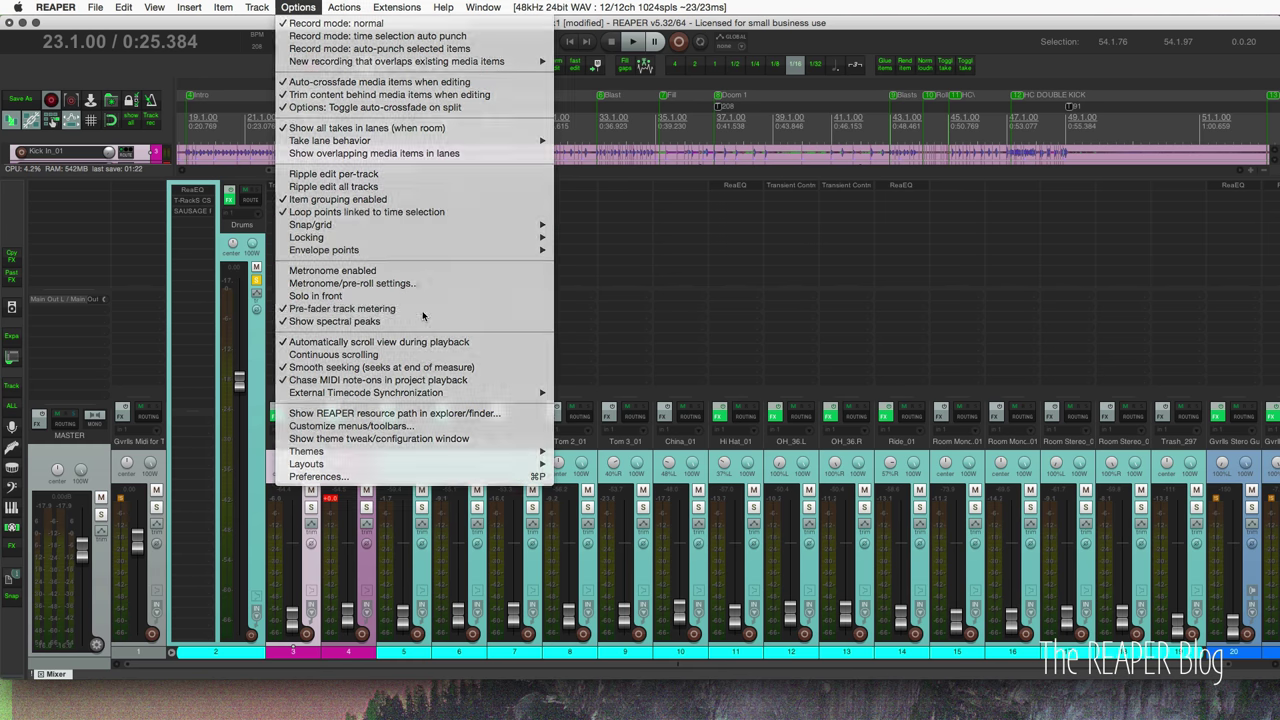
Step: Play the drums from a later part of the song and select Tom 1_01 and Tom 2_01
key(space)
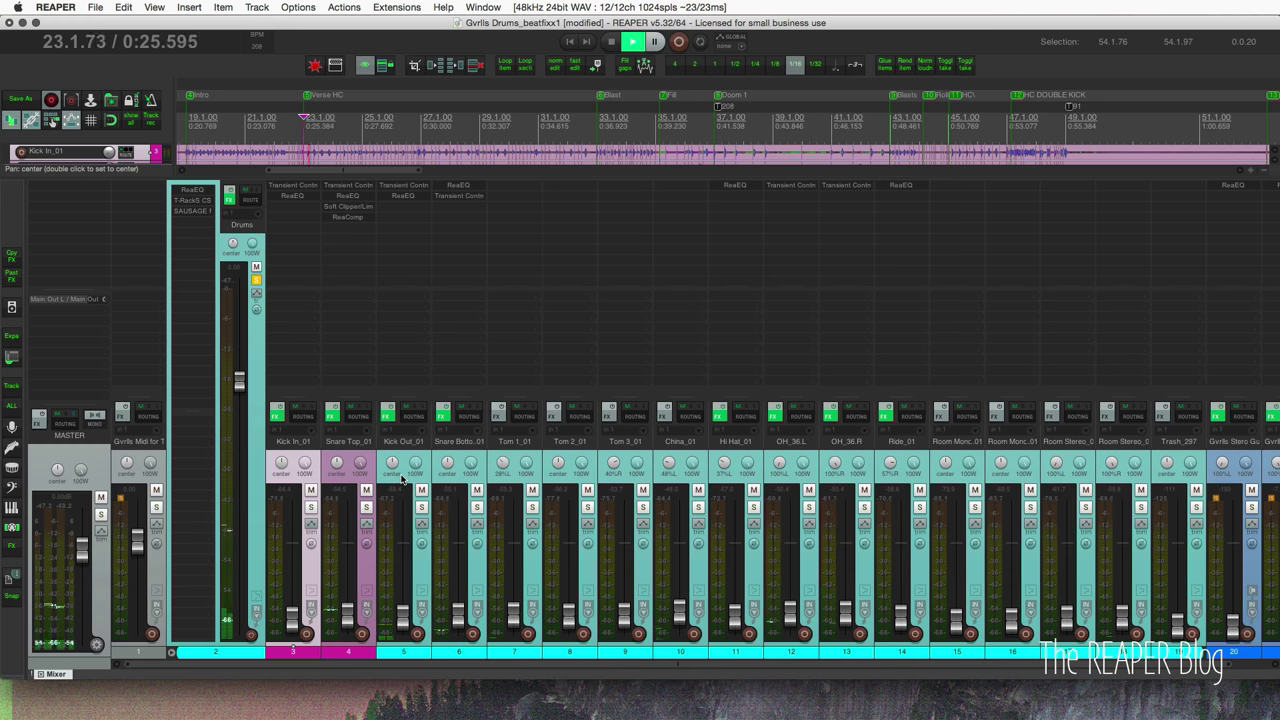
click(513, 160)
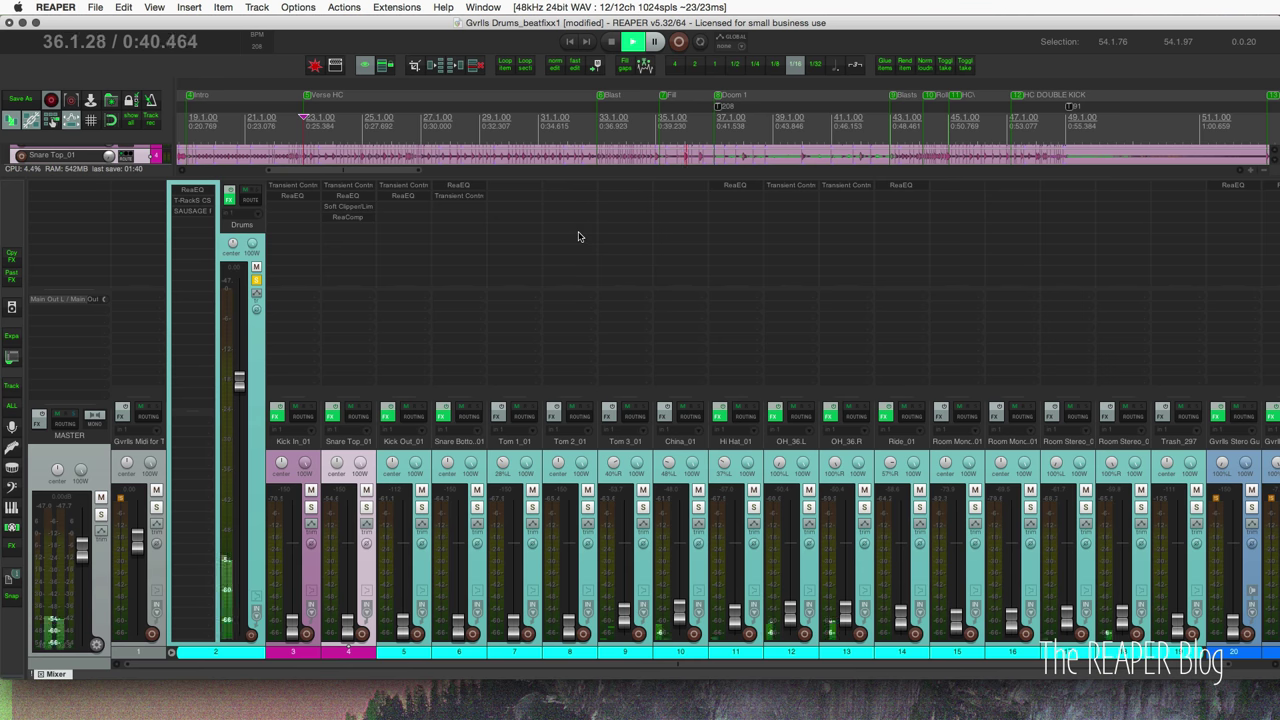
click(538, 566)
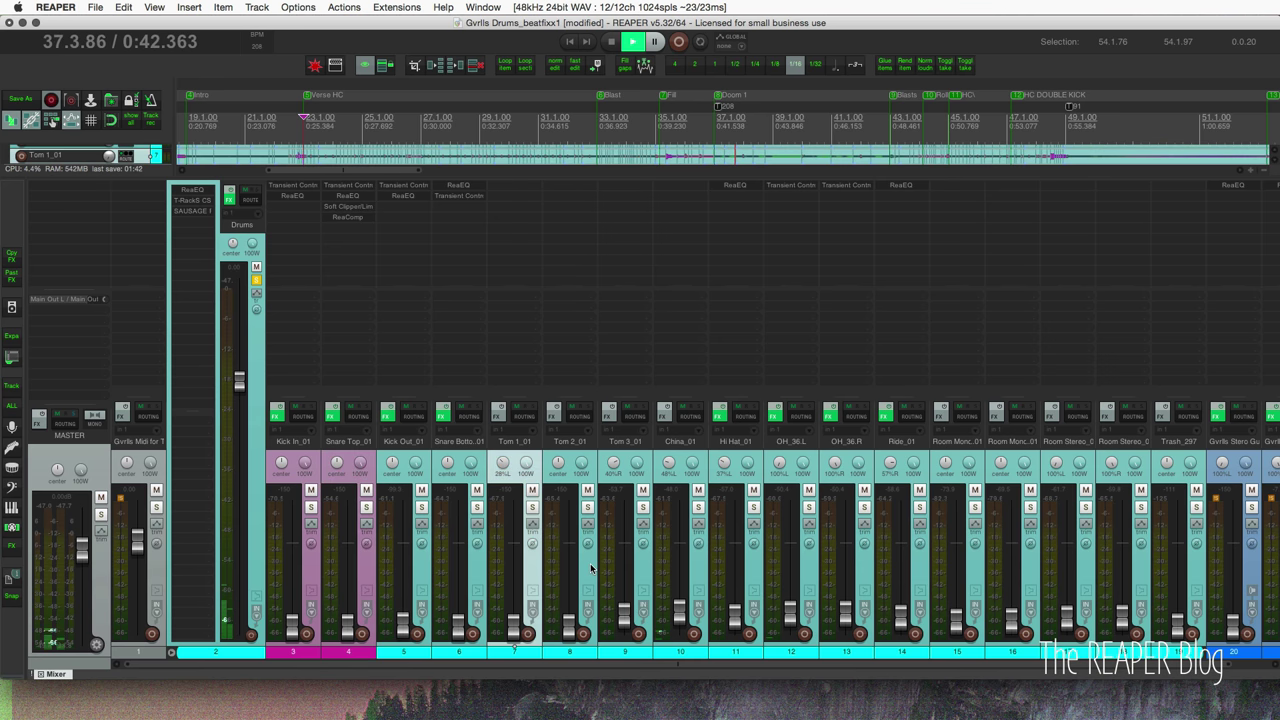
click(594, 568)
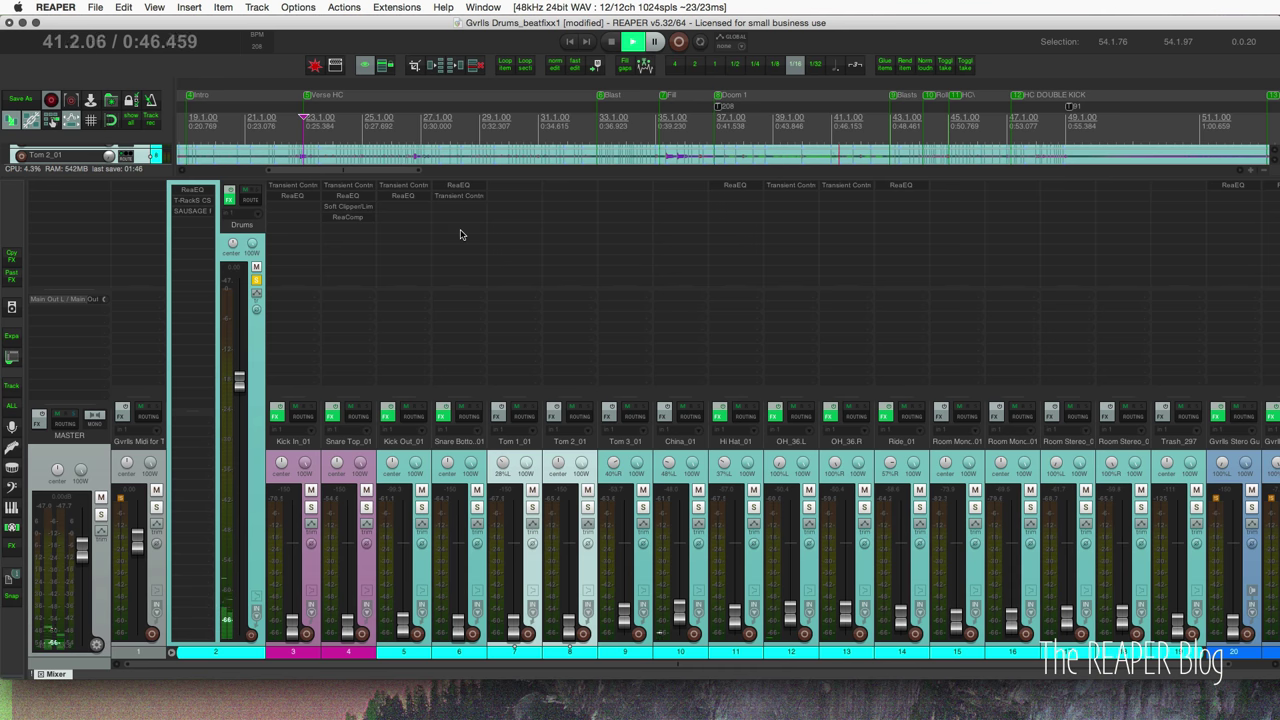
click(301, 6)
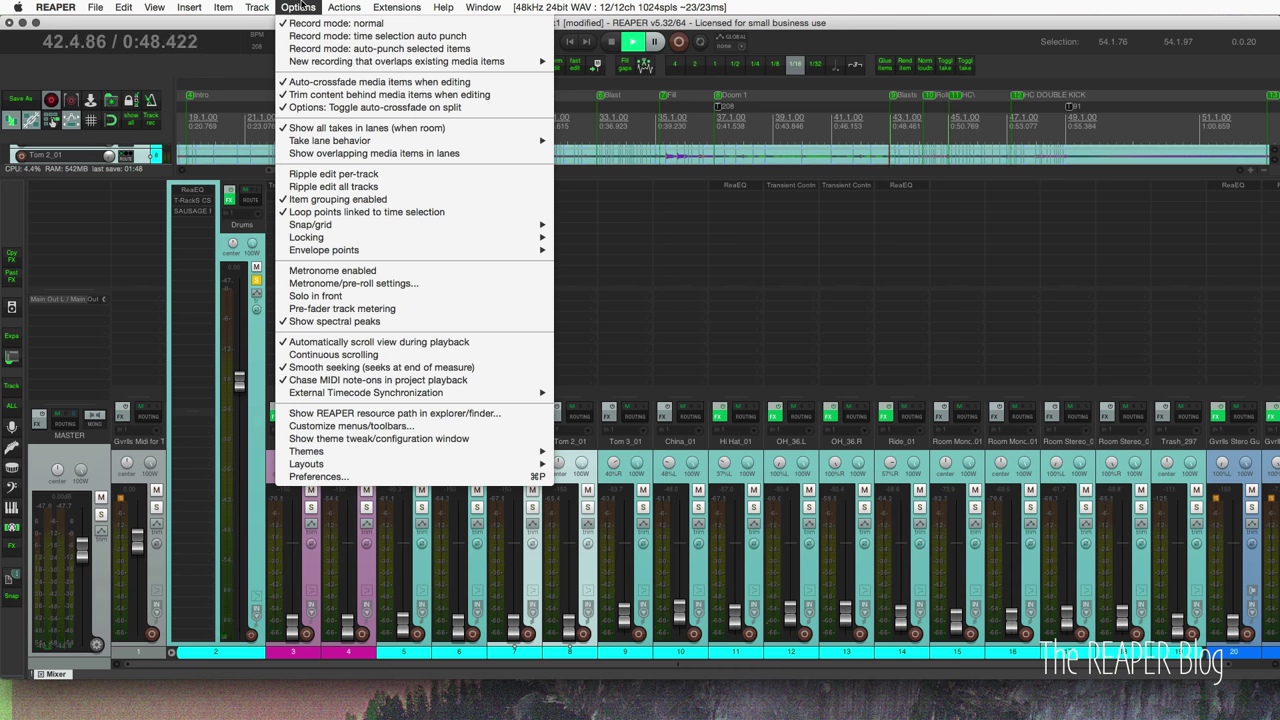
Step: Re-enable pre-fader track metering and play the drums from 23.1.00
click(372, 313)
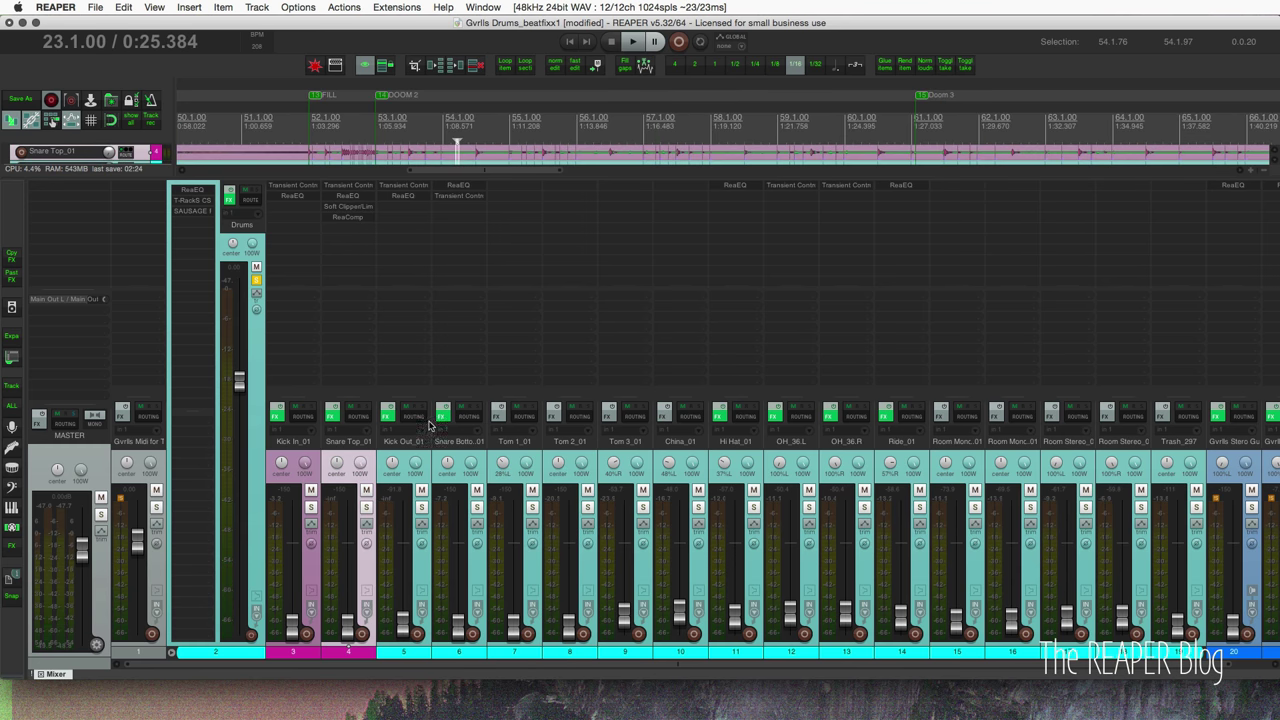
key(space)
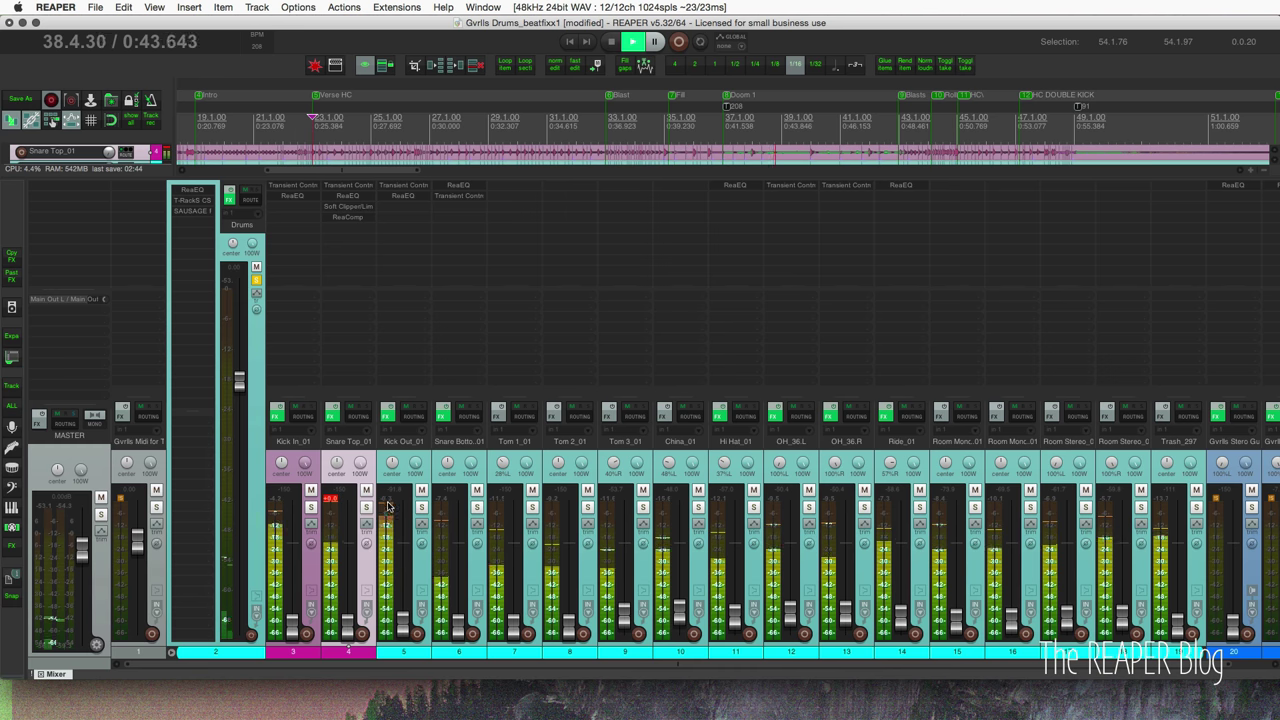
Step: Lower the wet output of the ReaComp compressor on Snare Top_01
click(347, 217)
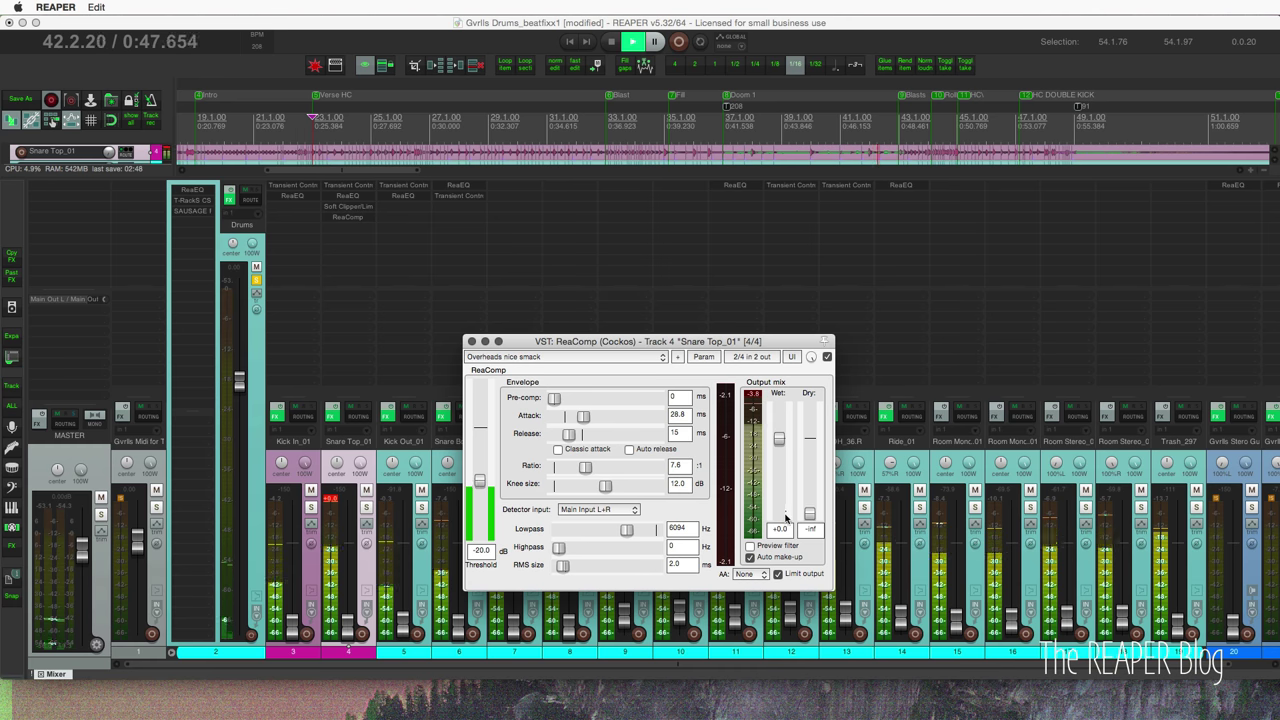
drag(780, 445, 780, 446)
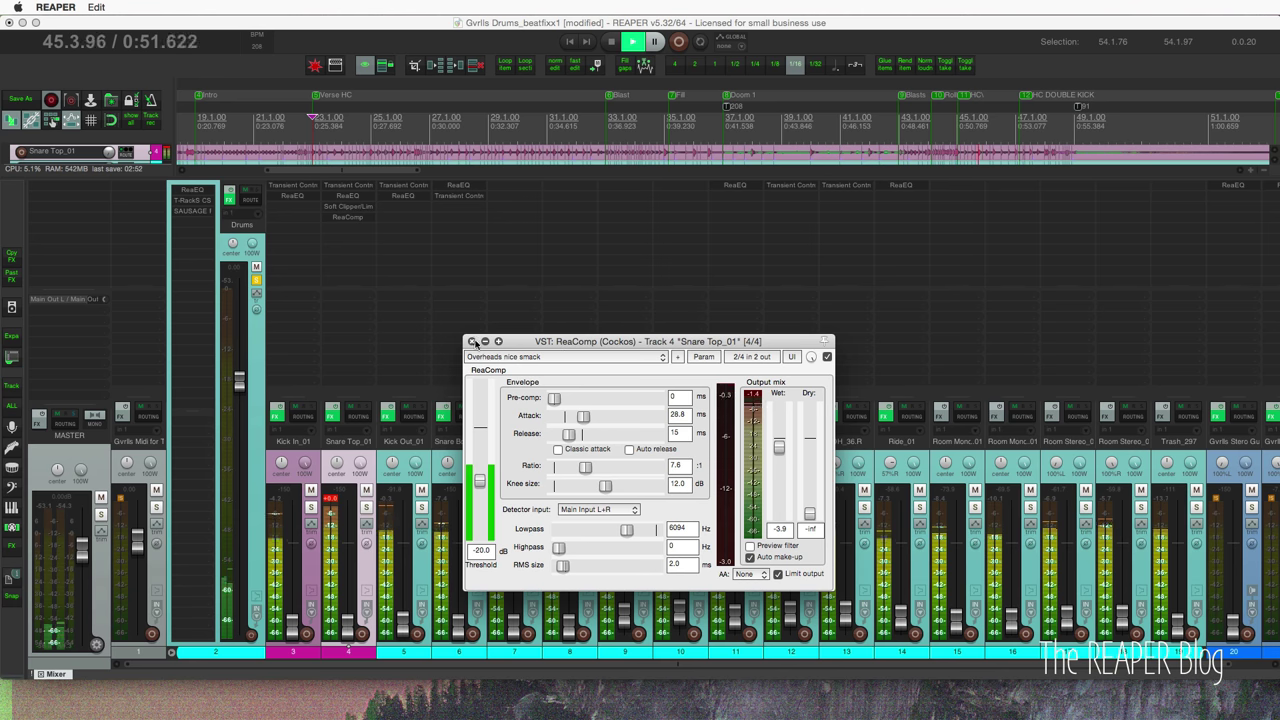
click(472, 341)
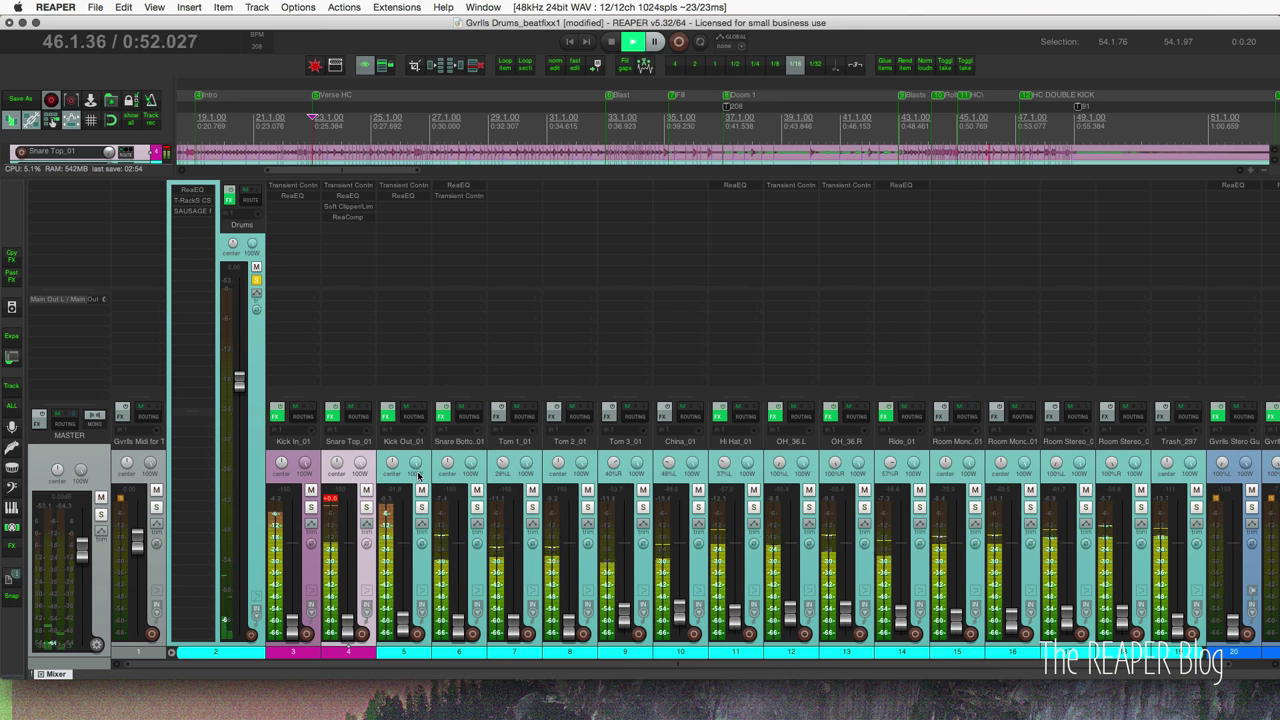
Step: Set the Kick Out_01 ReaEQ output gain to -3.0 dB and select that track
click(403, 195)
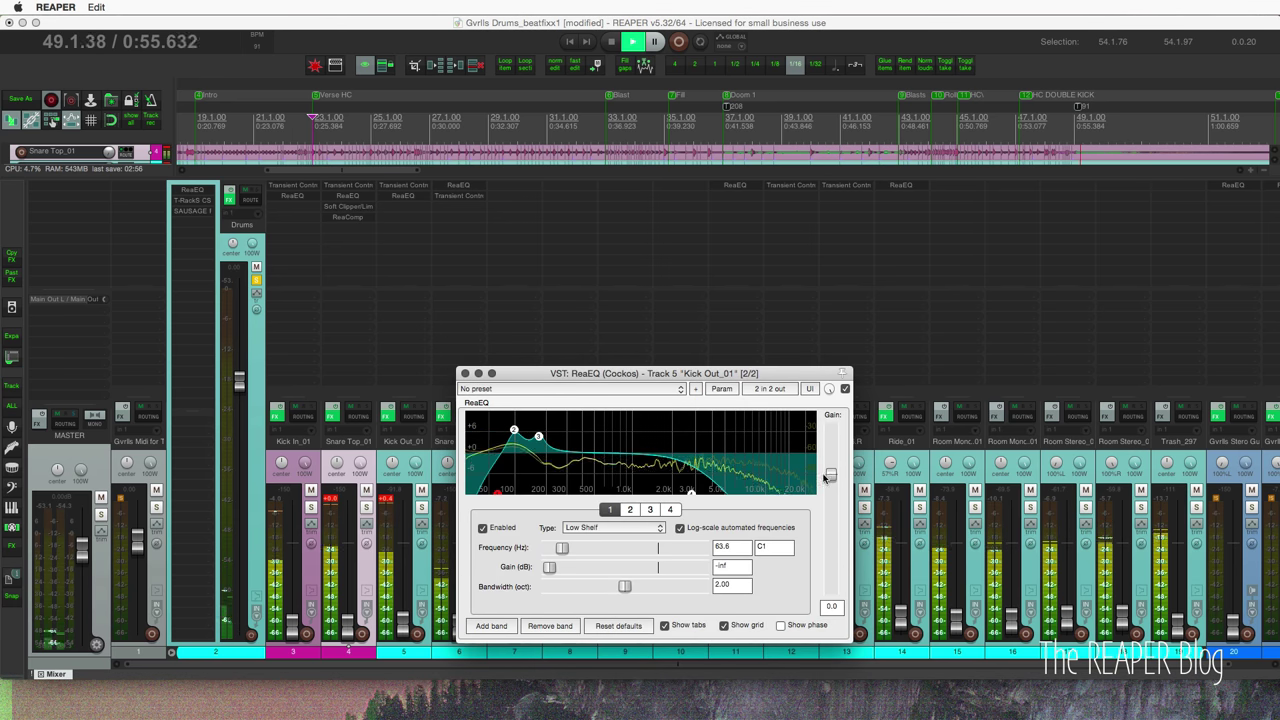
drag(831, 475, 830, 485)
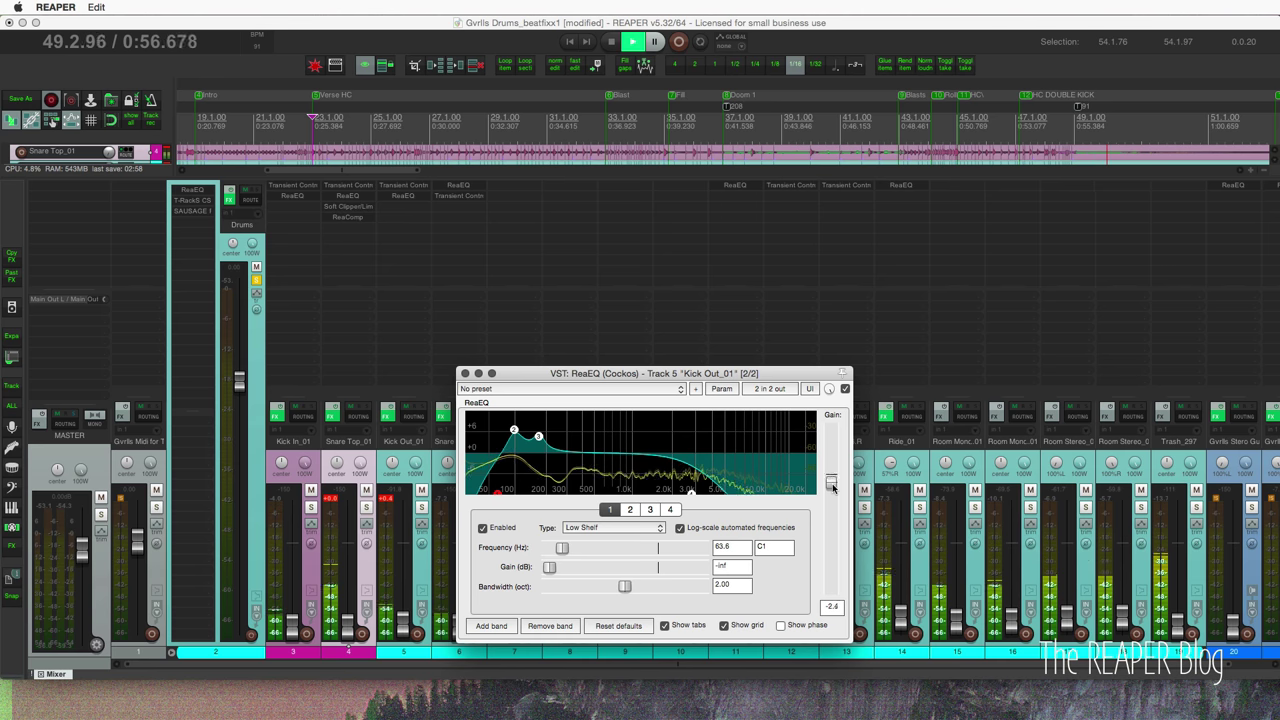
click(465, 373)
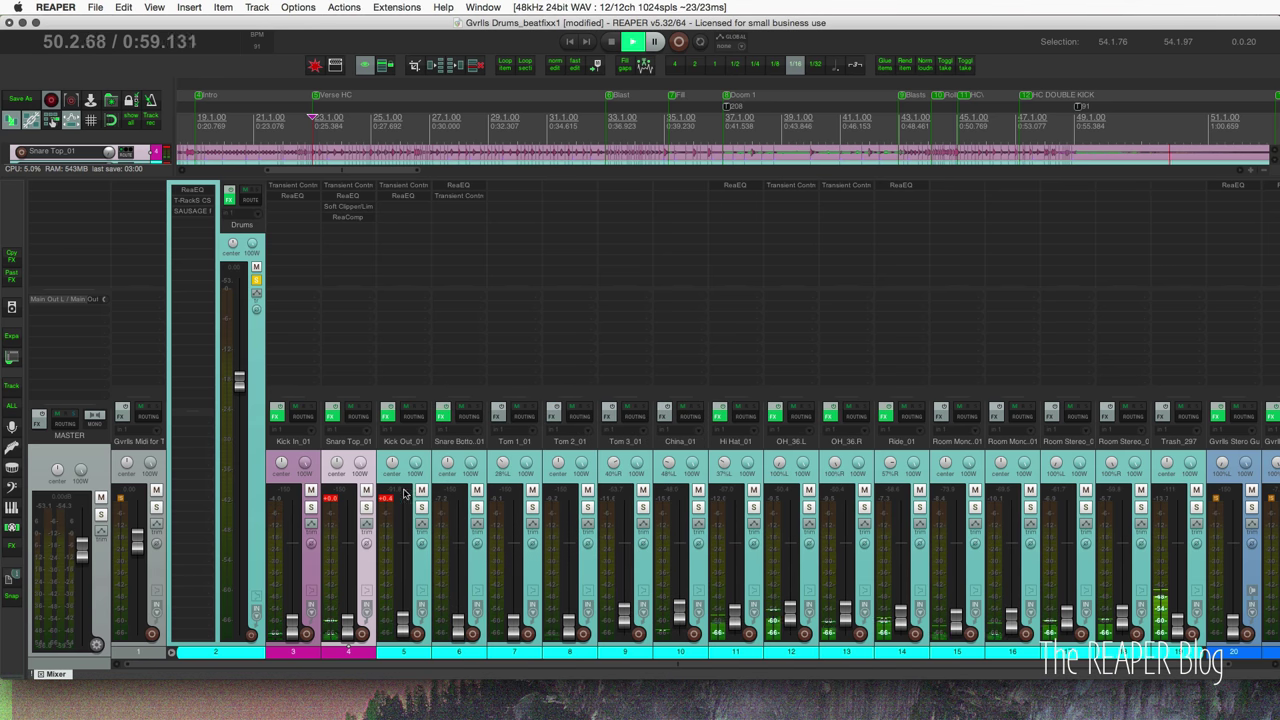
click(423, 565)
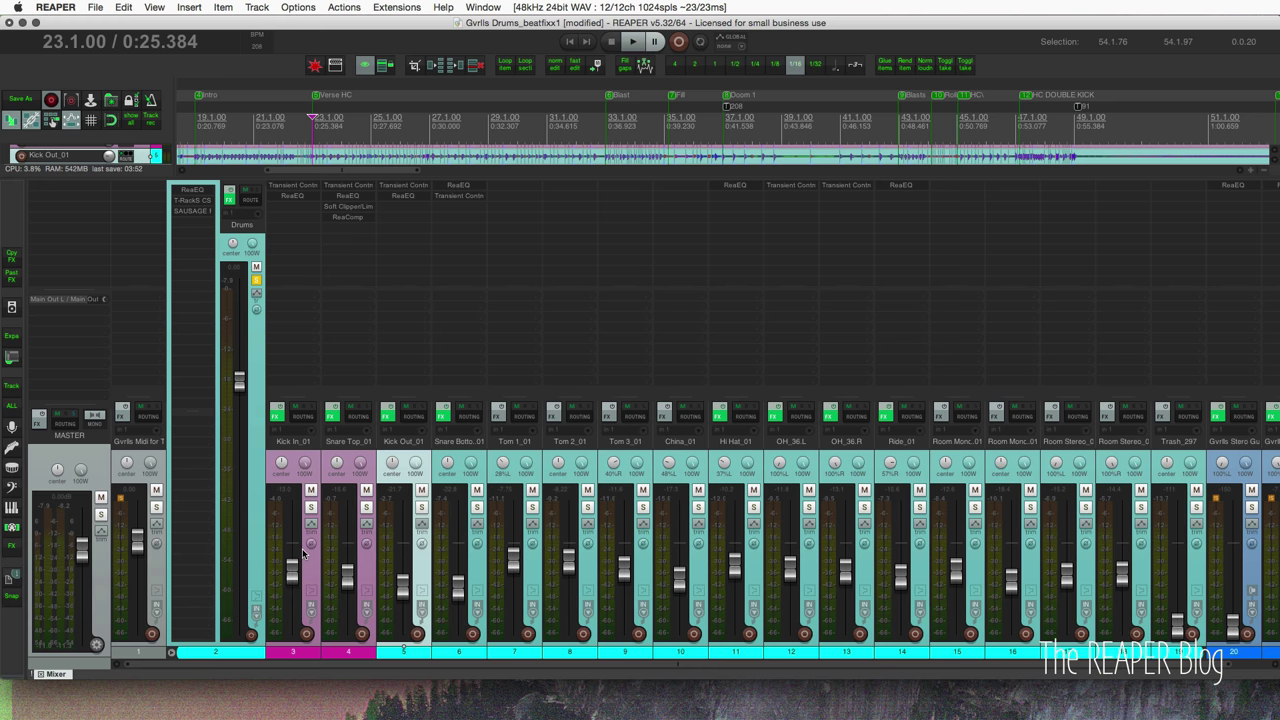
Step: Select Kick In_01, mute it, then unmute it again
click(311, 503)
click(311, 490)
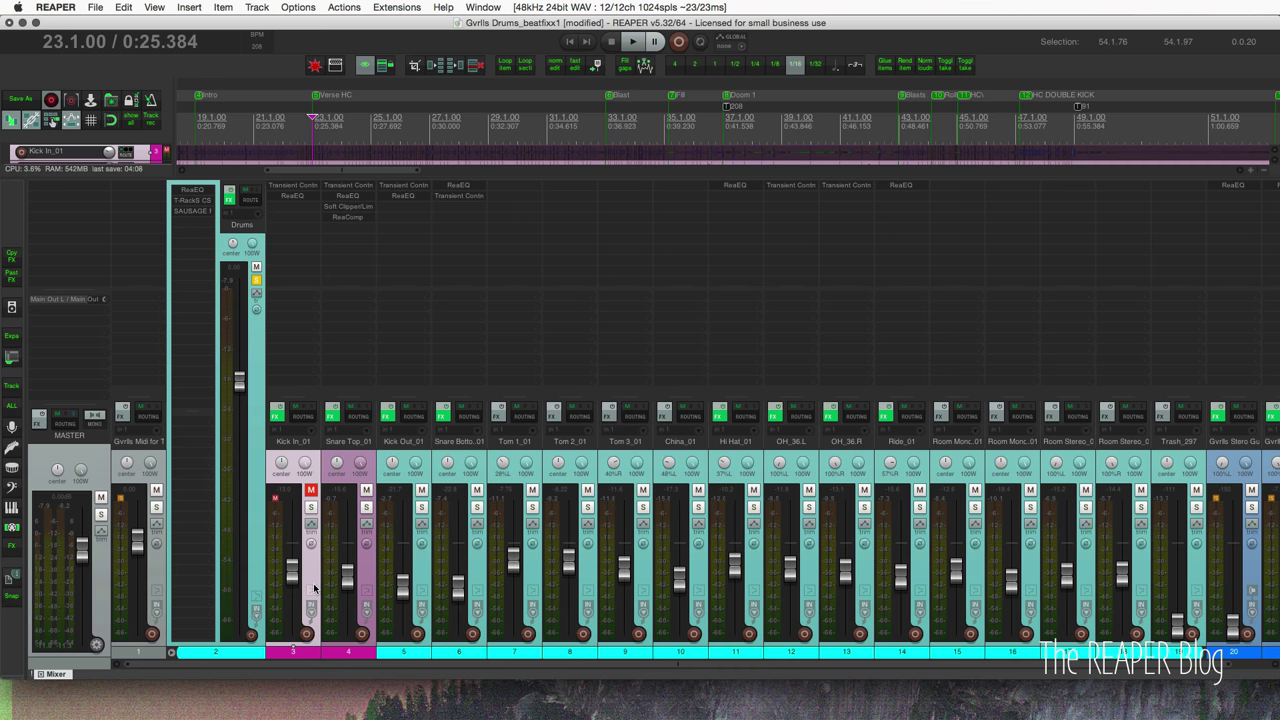
click(311, 492)
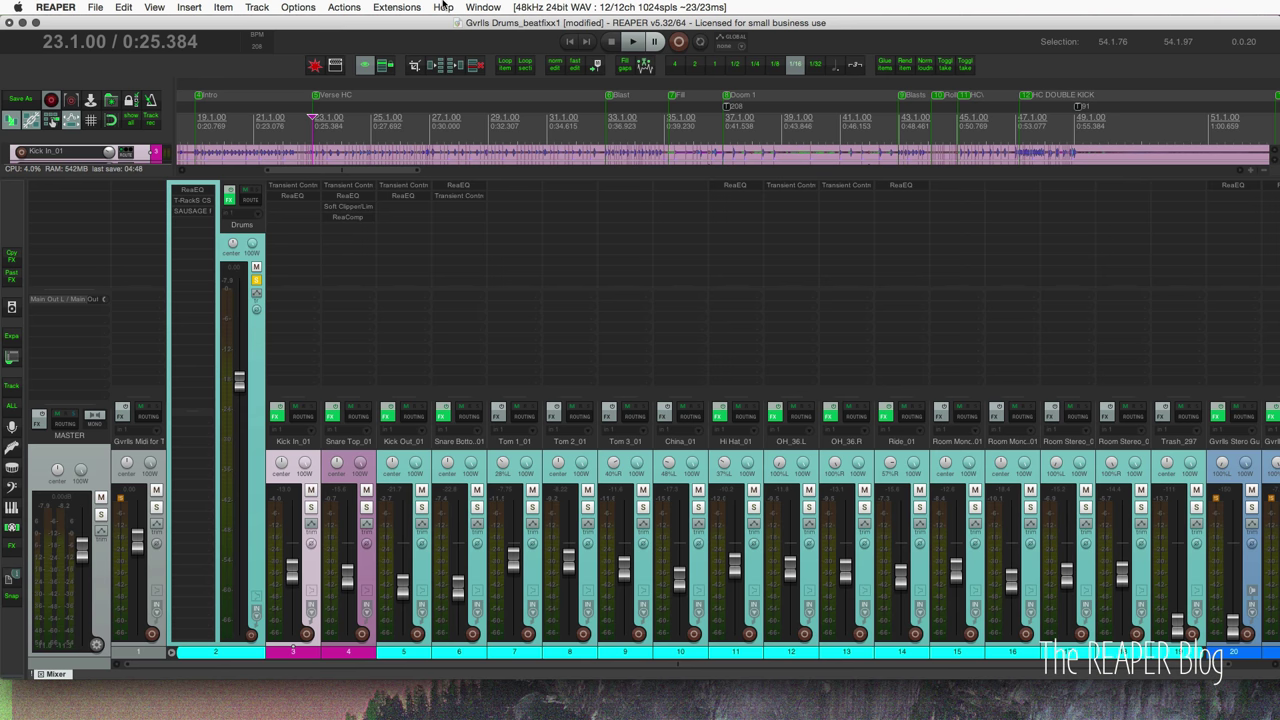
Step: View the version changelog (whatsnew.txt) from the Help menu, then close it
click(443, 7)
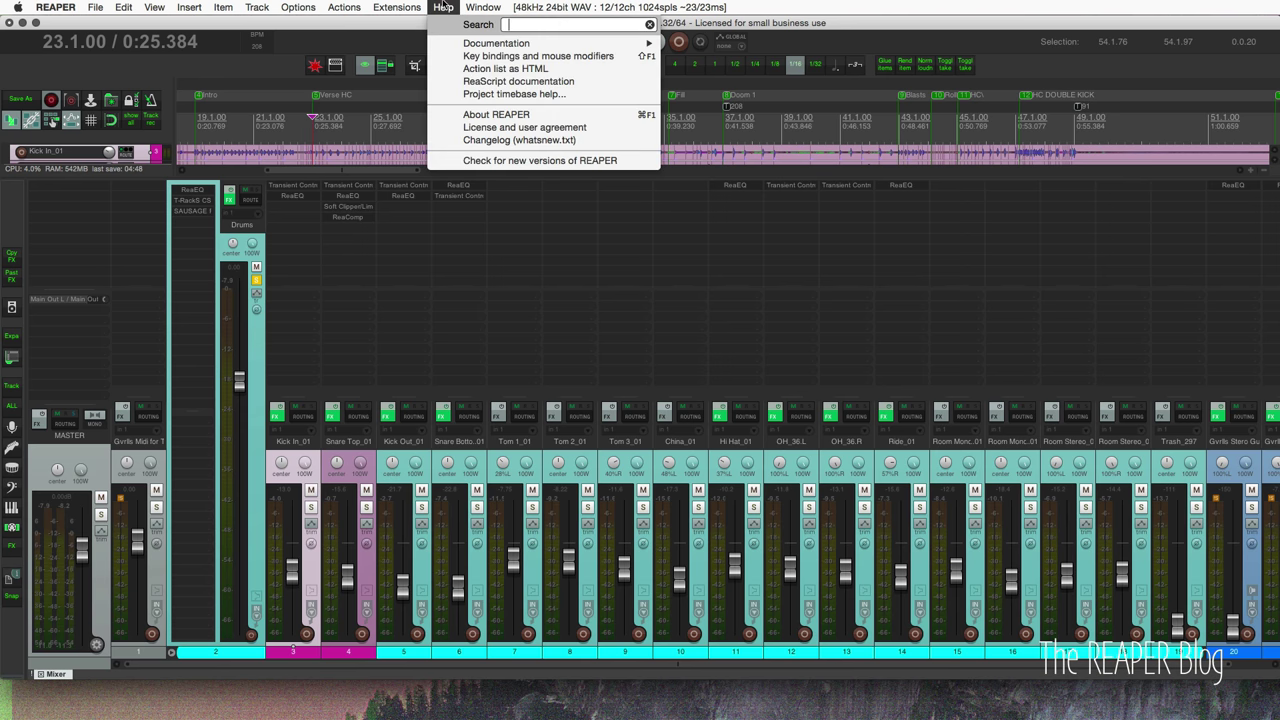
click(495, 141)
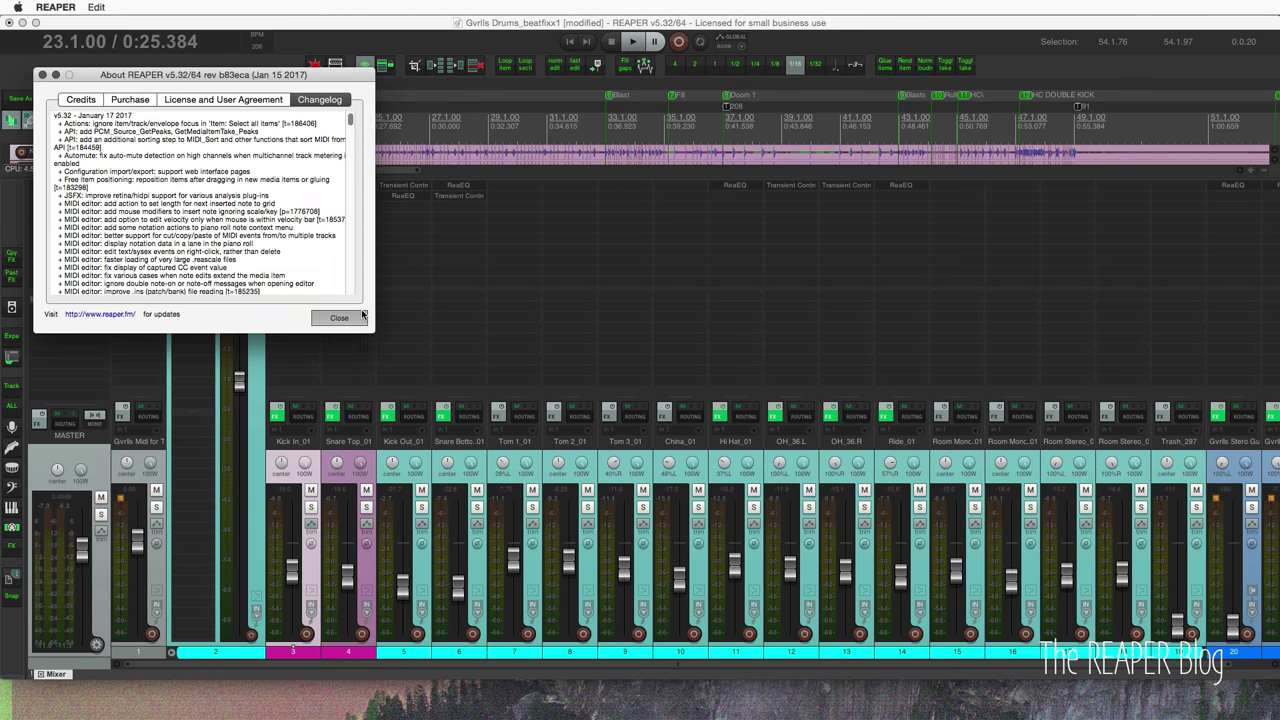
click(339, 317)
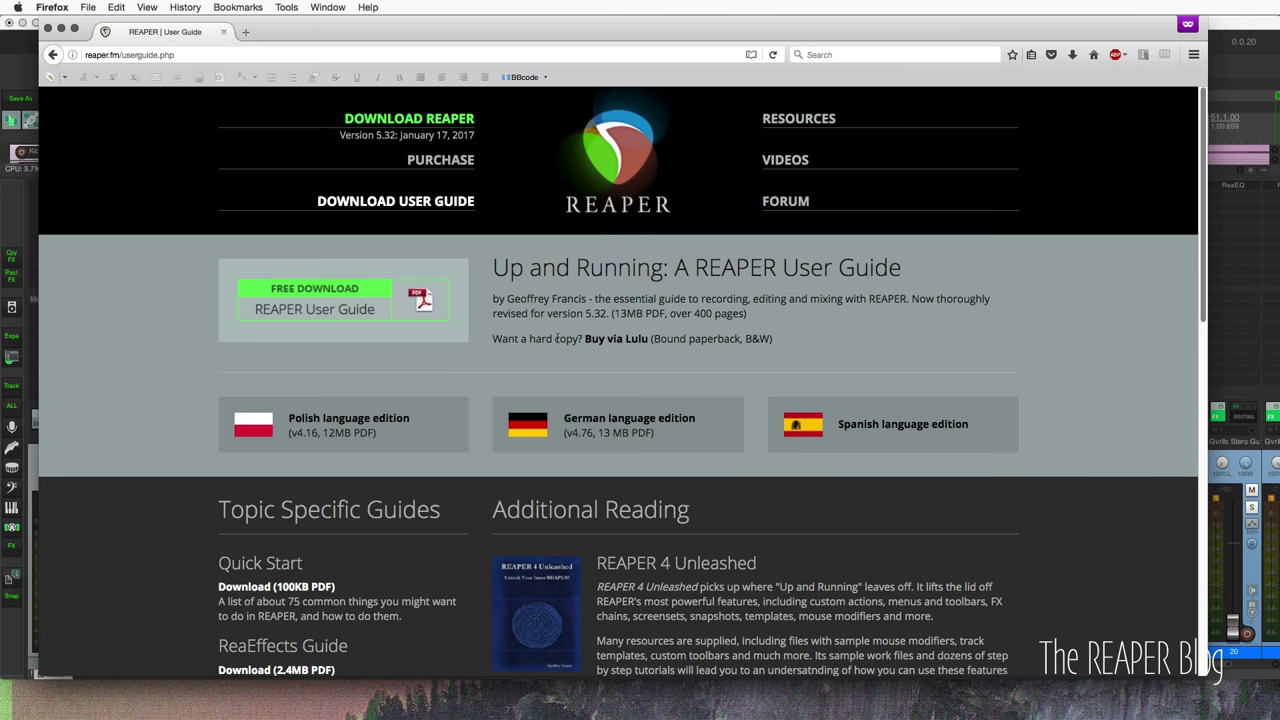
Step: Switch from Firefox back to the REAPER drum mixer with Cmd+Tab
key(super+Tab)
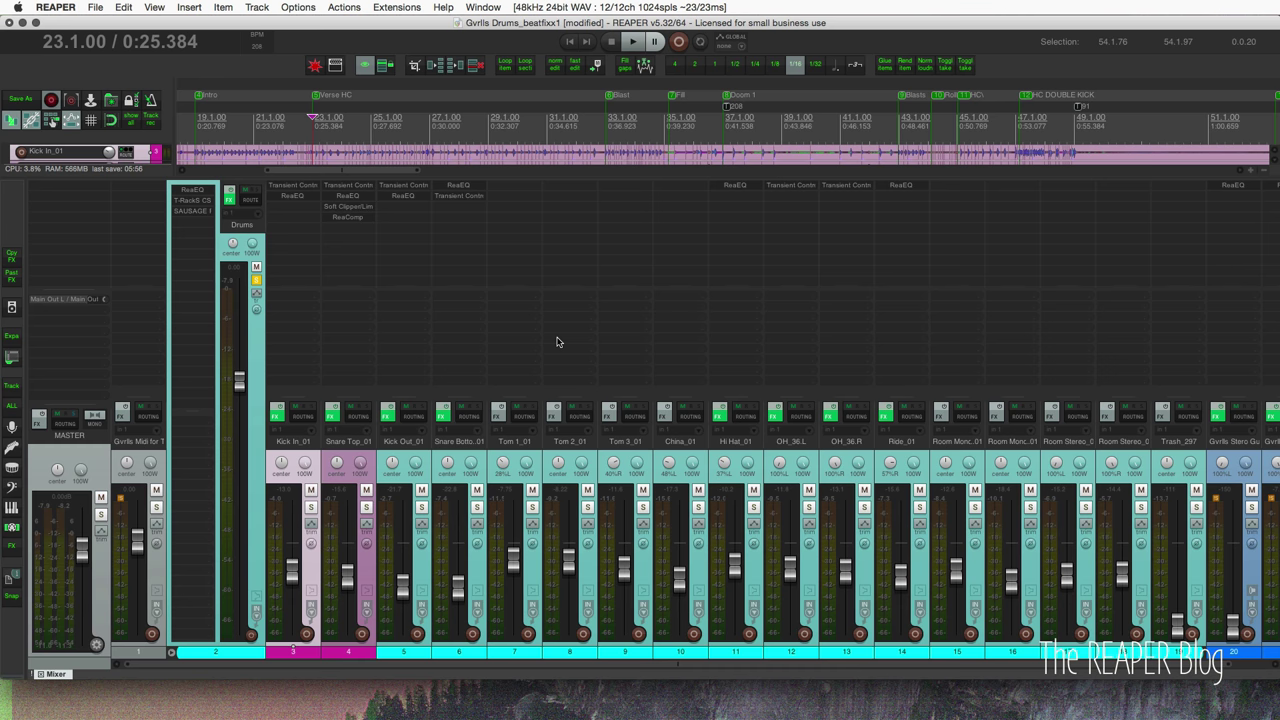